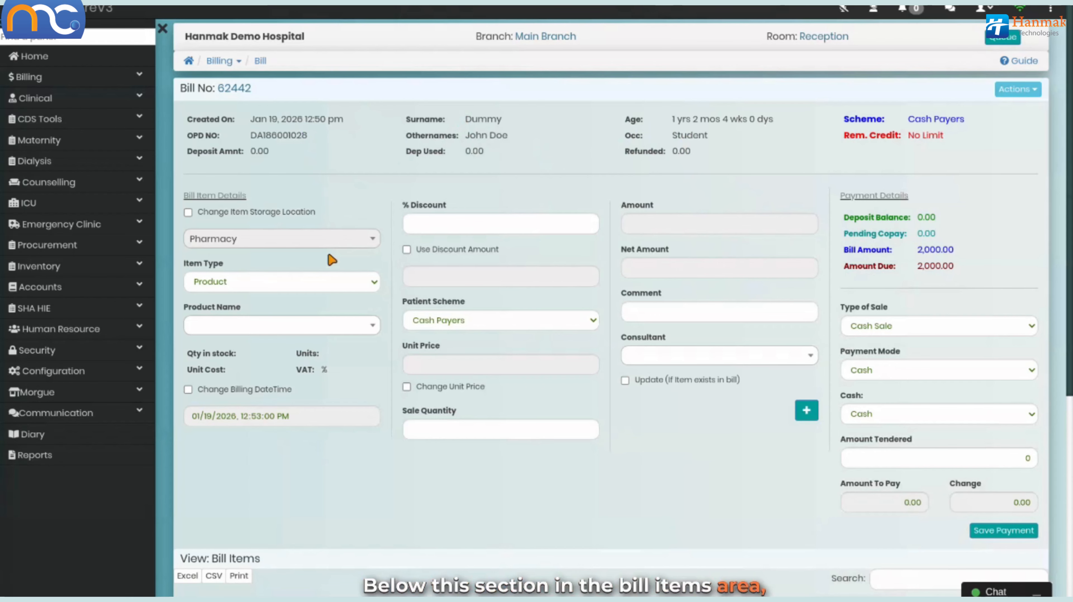
Set the bill item type to Service and choose DENTAL CONSULTATION FEE by searching for "cons"
scroll(336, 319, down, 5)
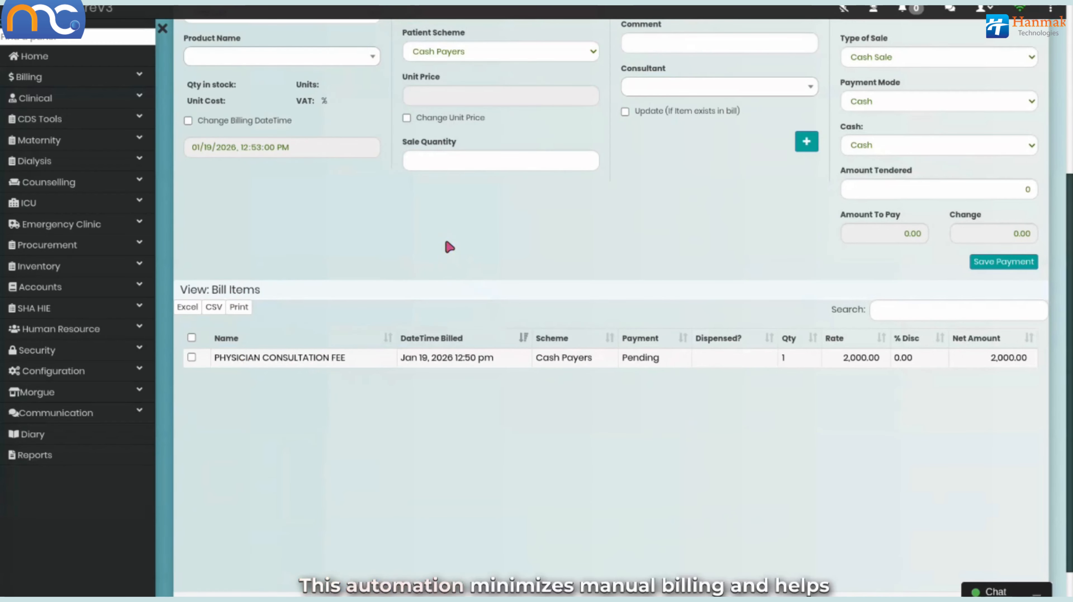
scroll(448, 242, up, 4)
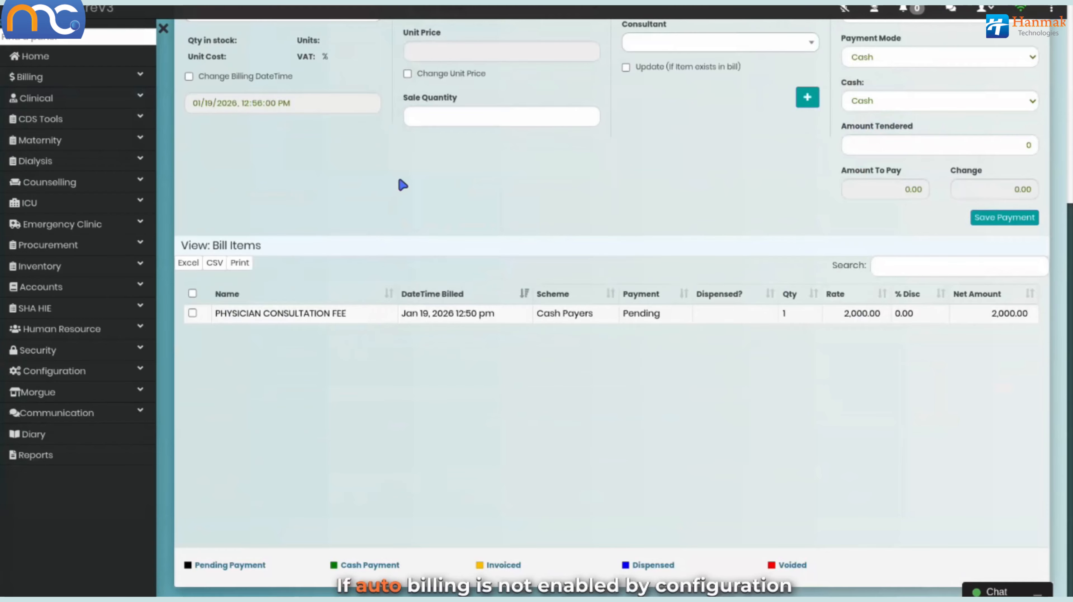
scroll(393, 203, up, 2)
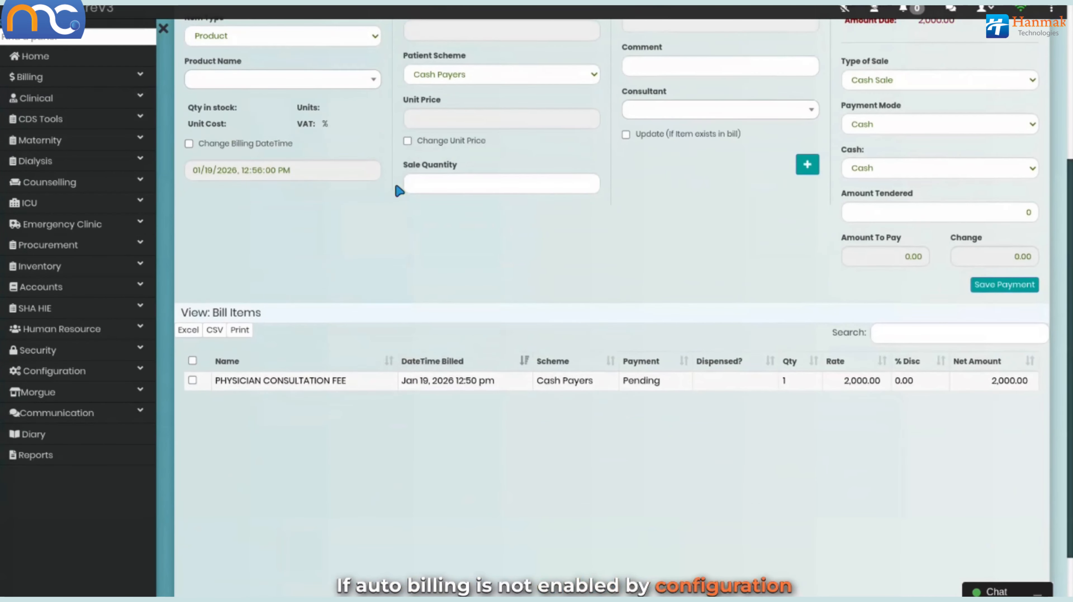
scroll(400, 191, up, 3)
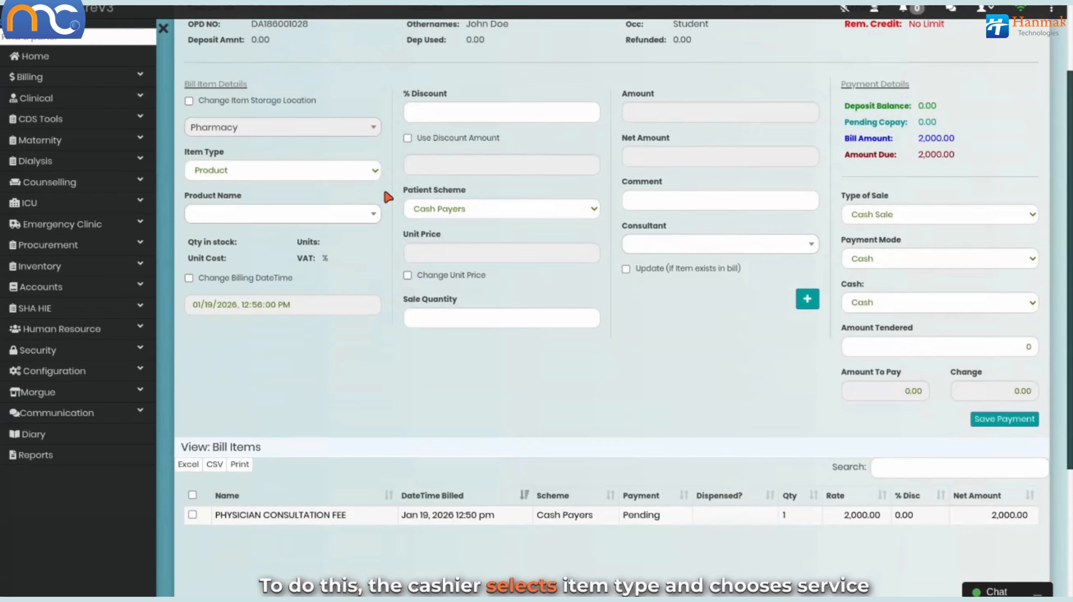
click(269, 177)
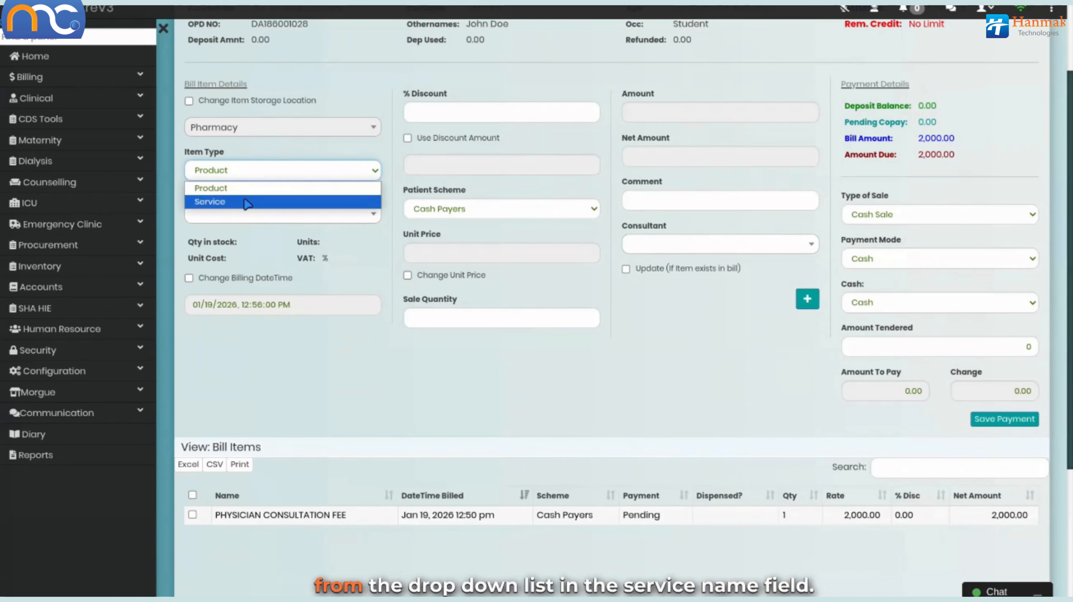
click(248, 205)
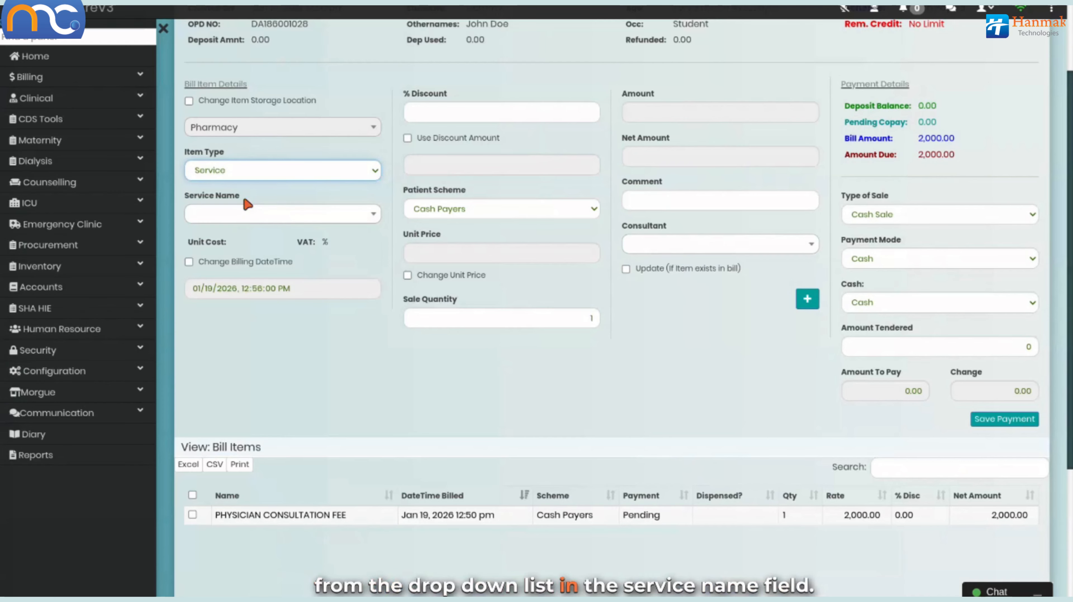
click(253, 215)
text(co)
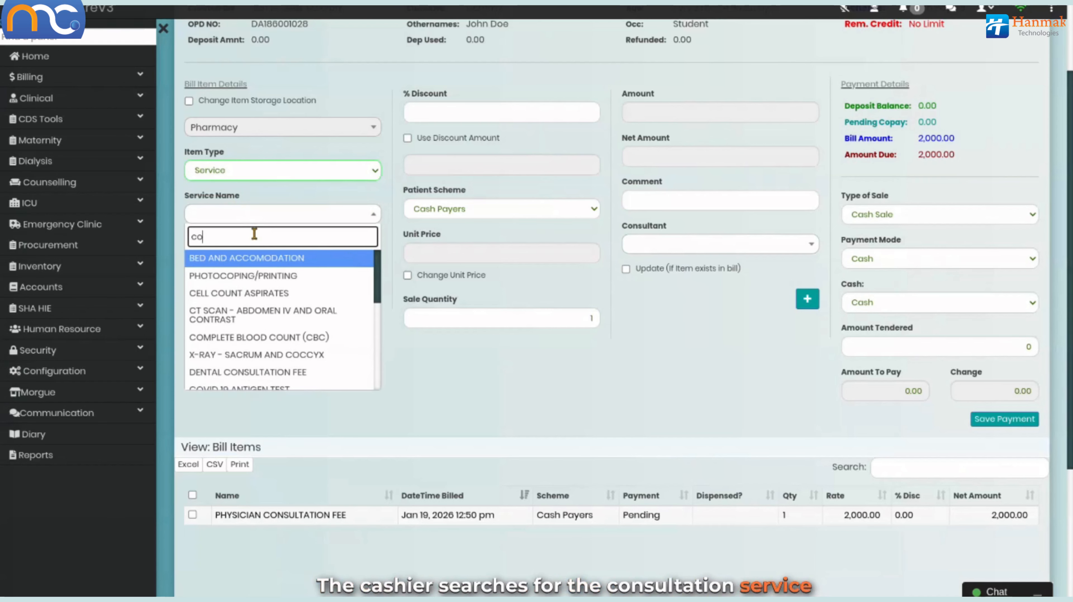
text(ns)
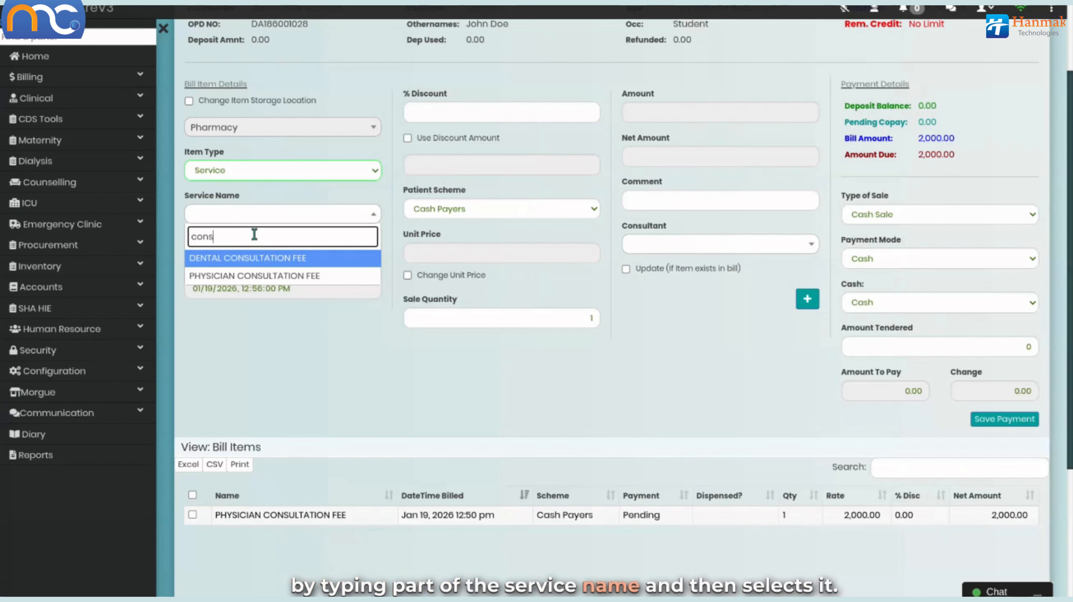
click(239, 258)
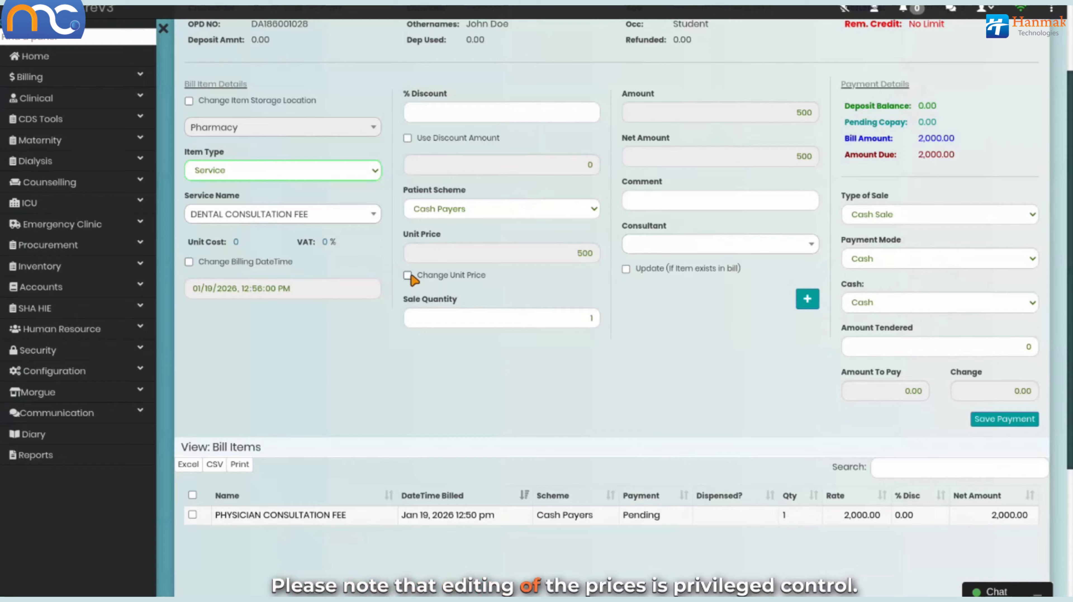
click(443, 276)
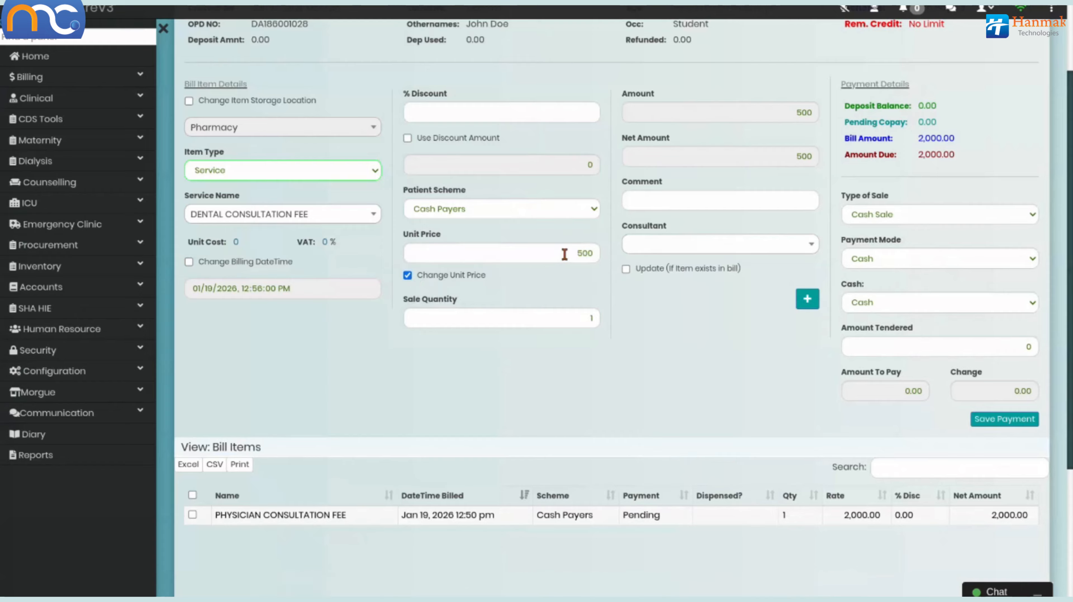
double_click(584, 253)
click(599, 287)
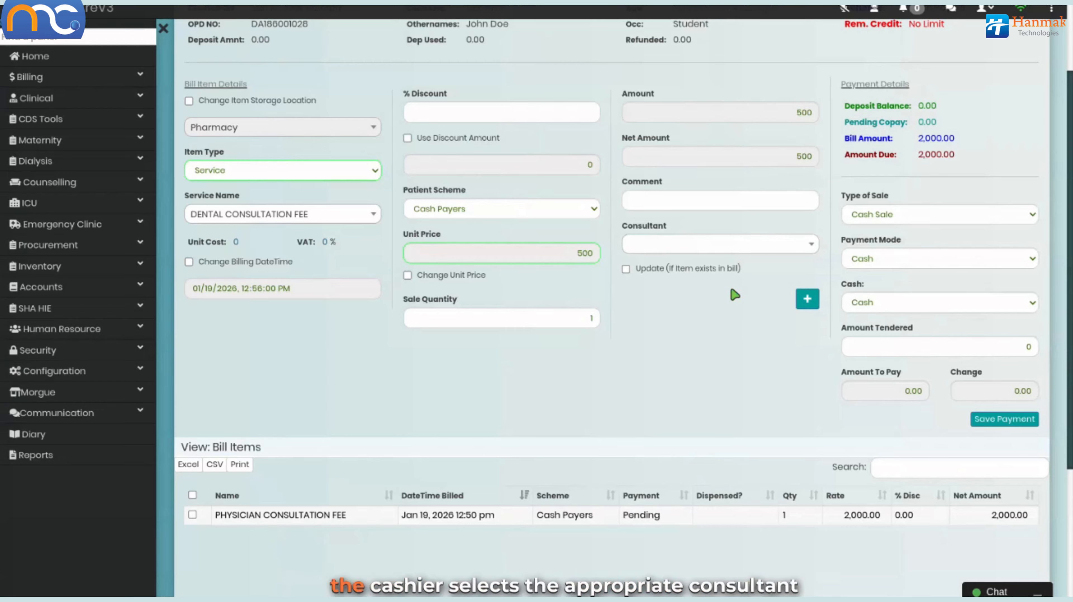
Assign a consultant to the dental consultation service and add it to the bill
click(763, 251)
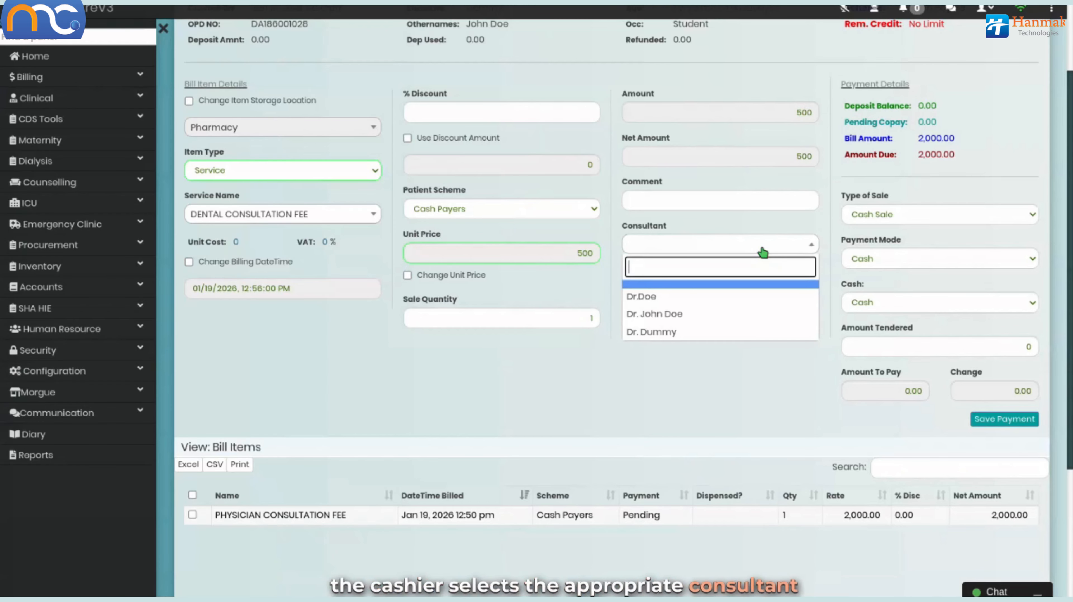
click(713, 315)
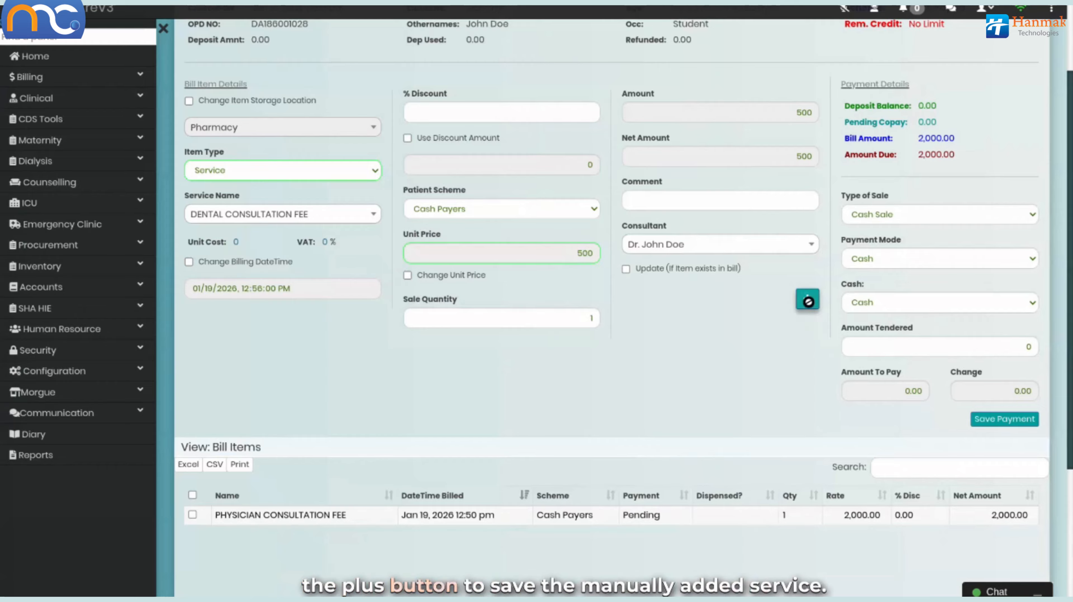
click(808, 302)
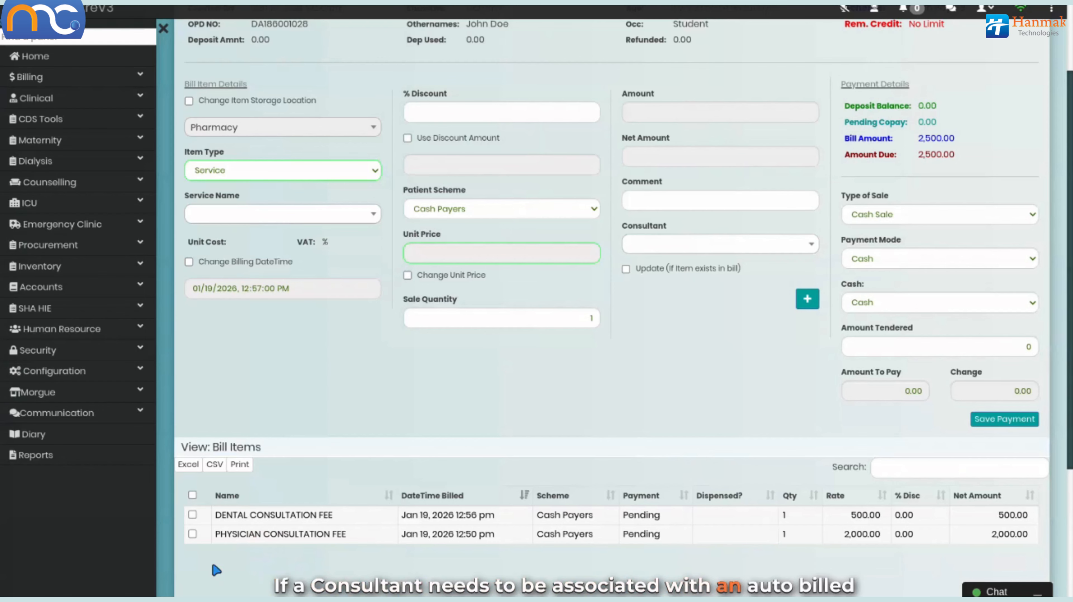
Assign a consultant to the existing PHYSICIAN CONSULTATION FEE bill item and save the update
click(264, 535)
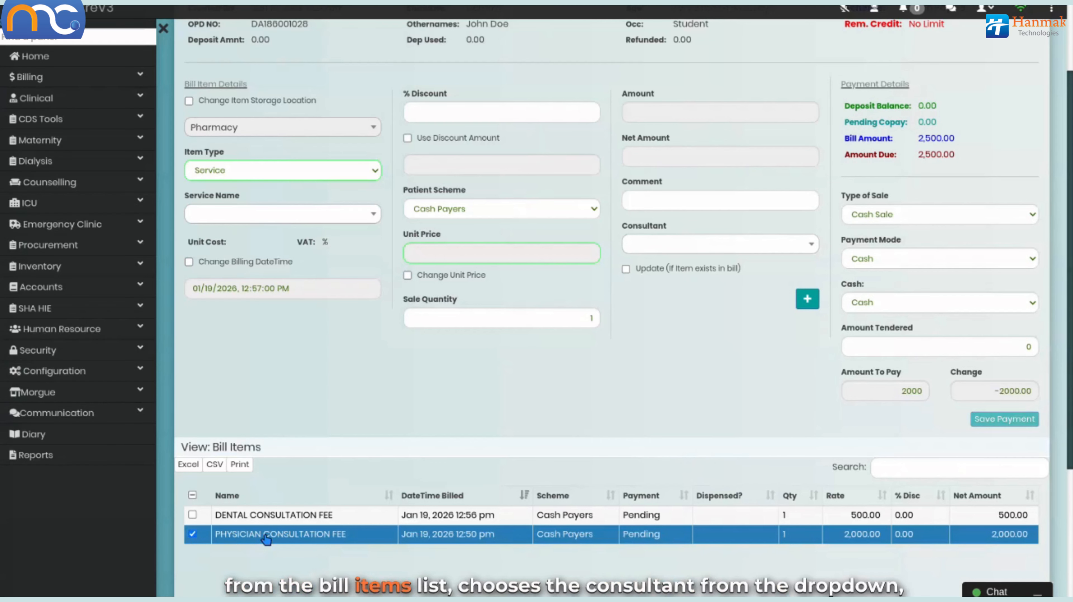
click(703, 253)
click(719, 312)
click(774, 299)
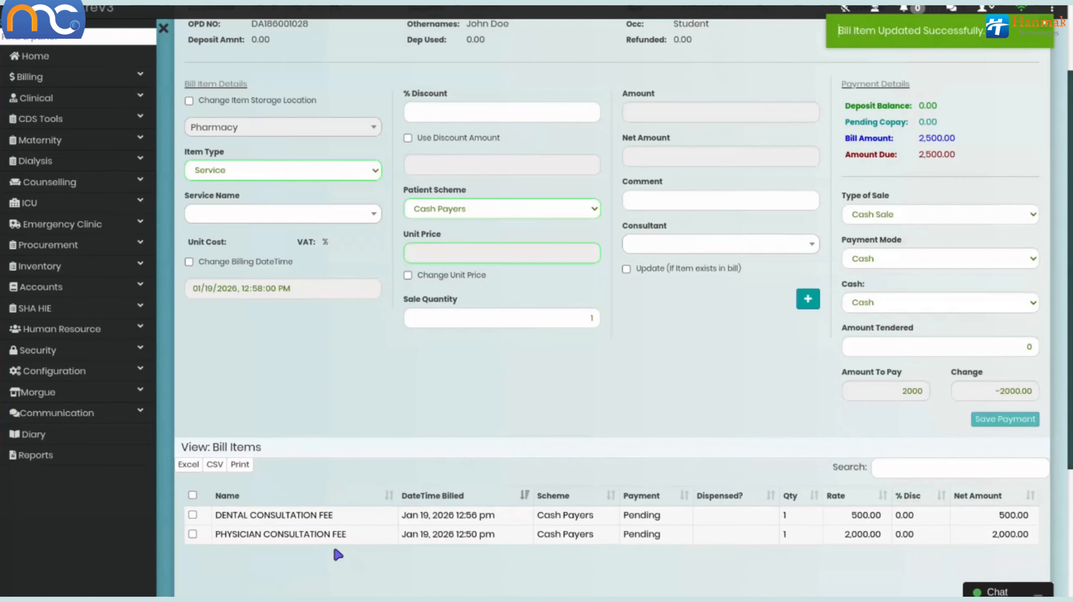
Select all bill items, save a Cash payment with 2500 tendered, and view and close the receipt
click(193, 495)
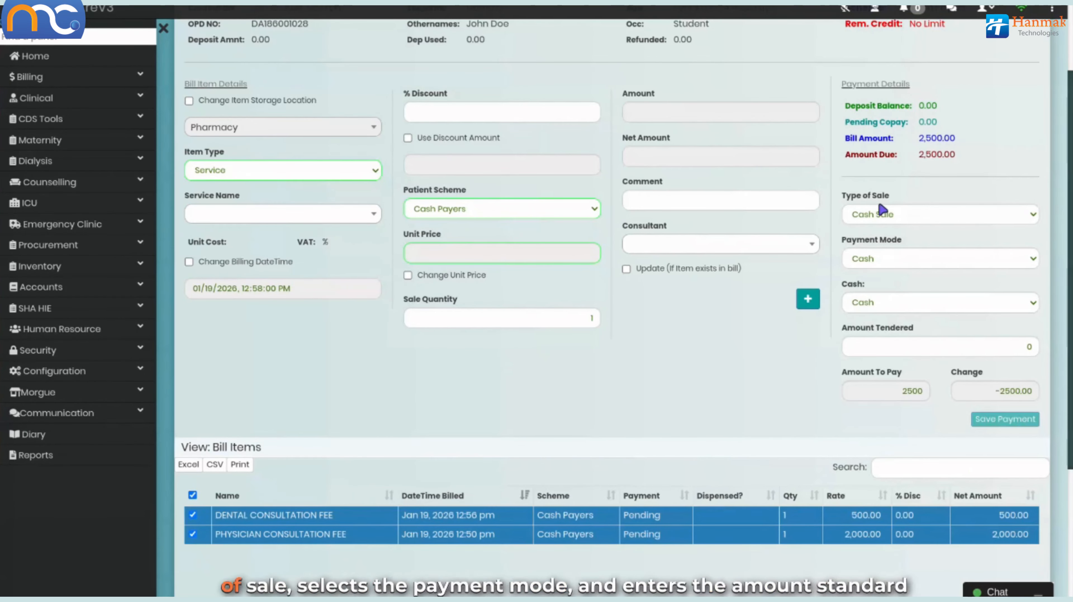
click(894, 258)
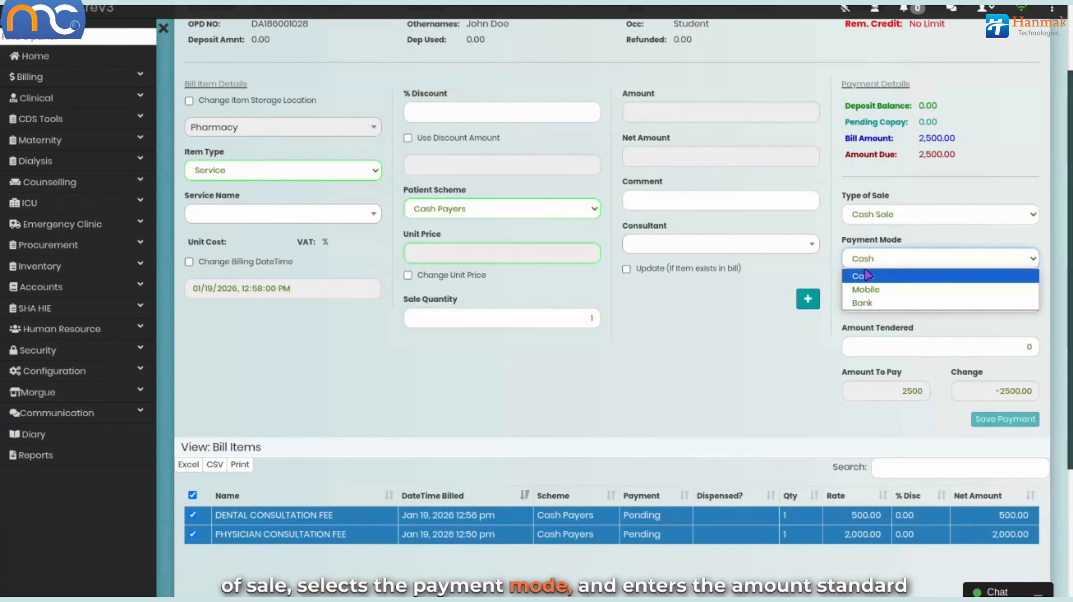
click(858, 278)
click(911, 346)
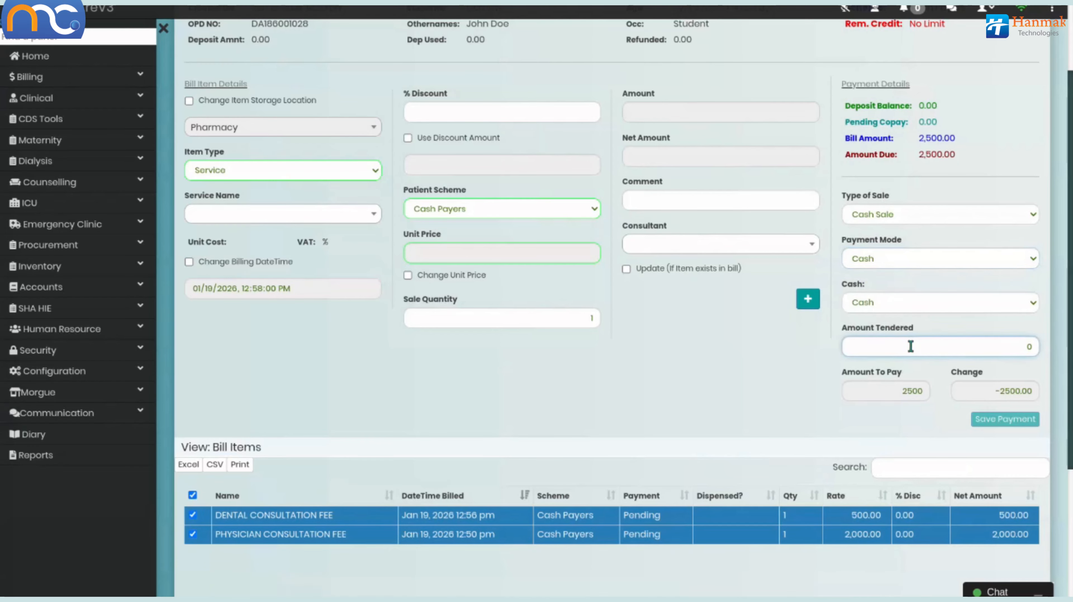
text(2500)
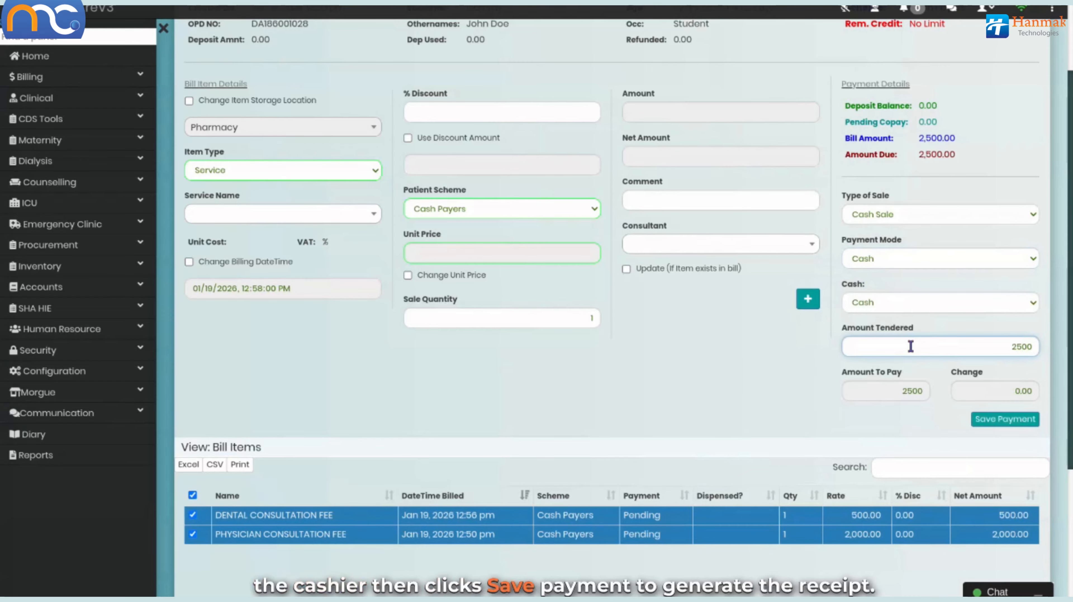
click(1001, 421)
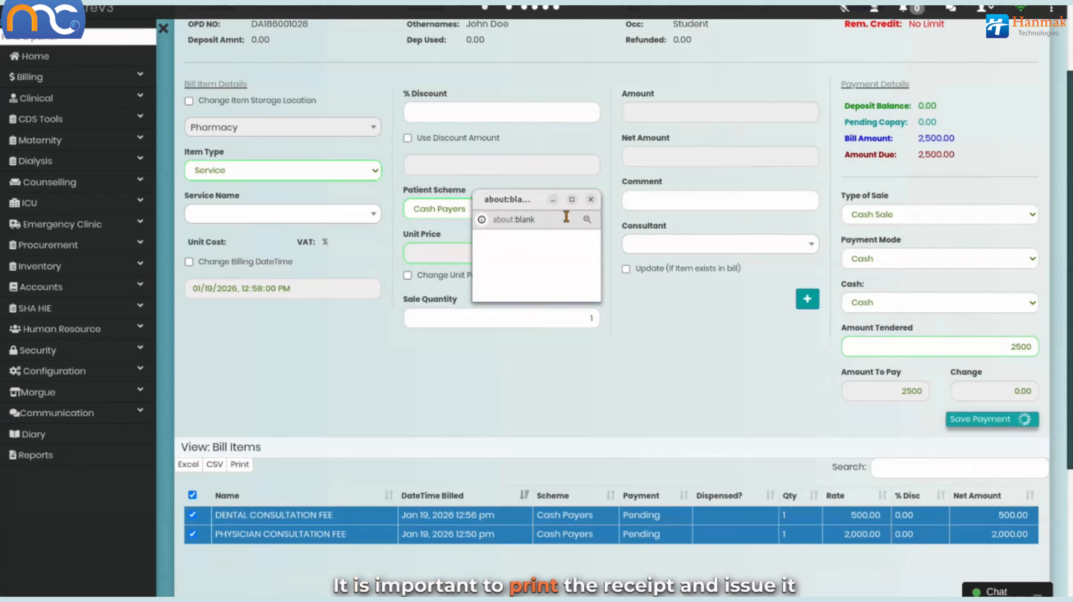
click(573, 200)
click(1065, 12)
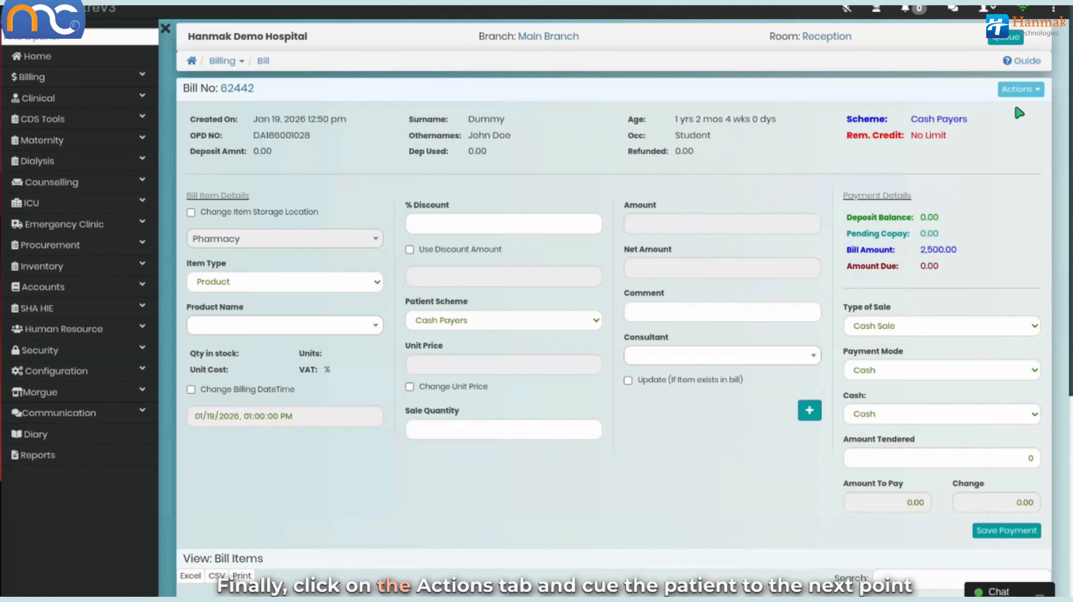
Queue the billed patient to the triage room, finding the room by searching for "tria"
click(1021, 89)
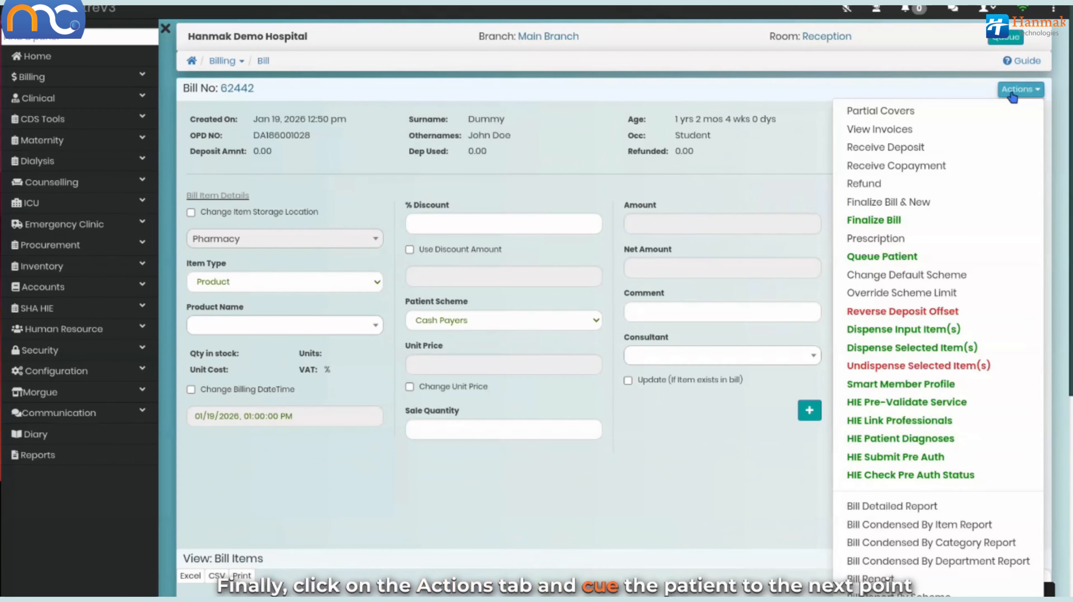
click(890, 255)
click(638, 143)
text(tria)
click(587, 182)
click(681, 232)
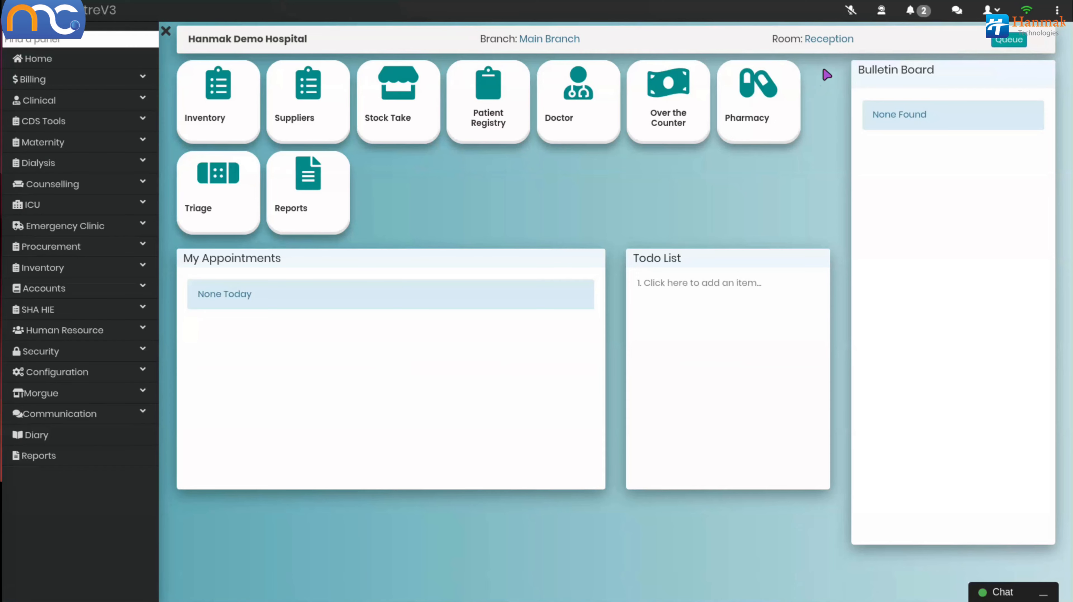
Sign out of the Reception room and sign in to the Triage room
click(829, 42)
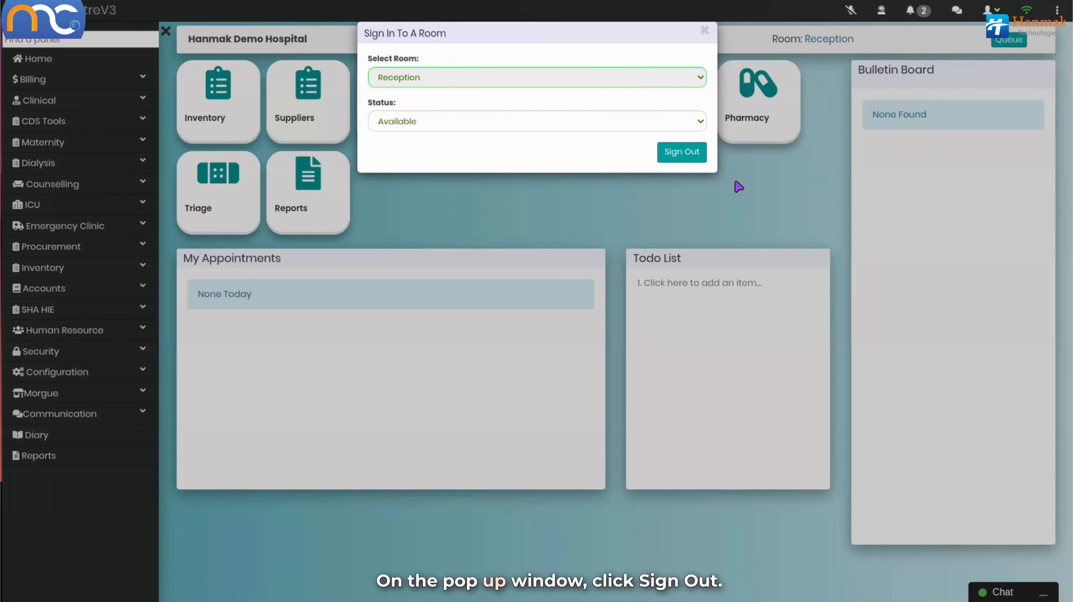
click(687, 157)
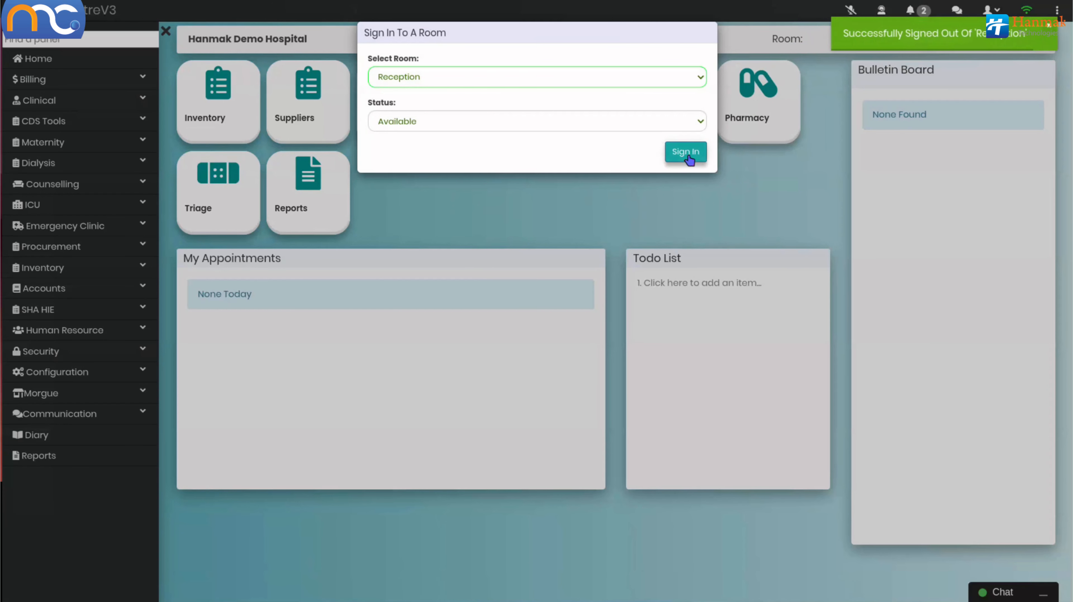
click(604, 78)
key(Down)
key(Down)
key(Down)
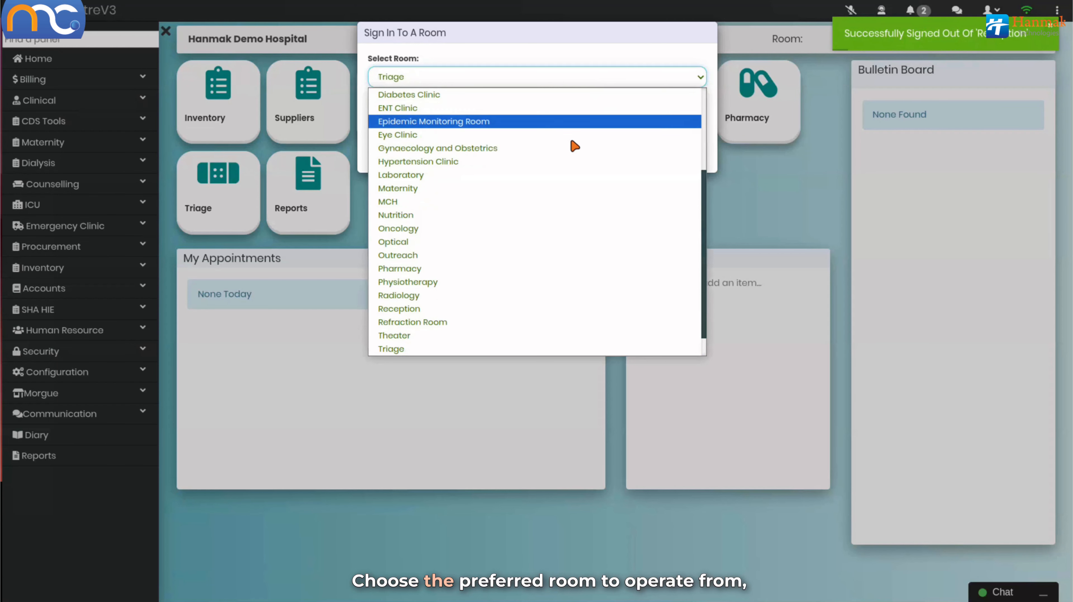
click(439, 350)
click(685, 159)
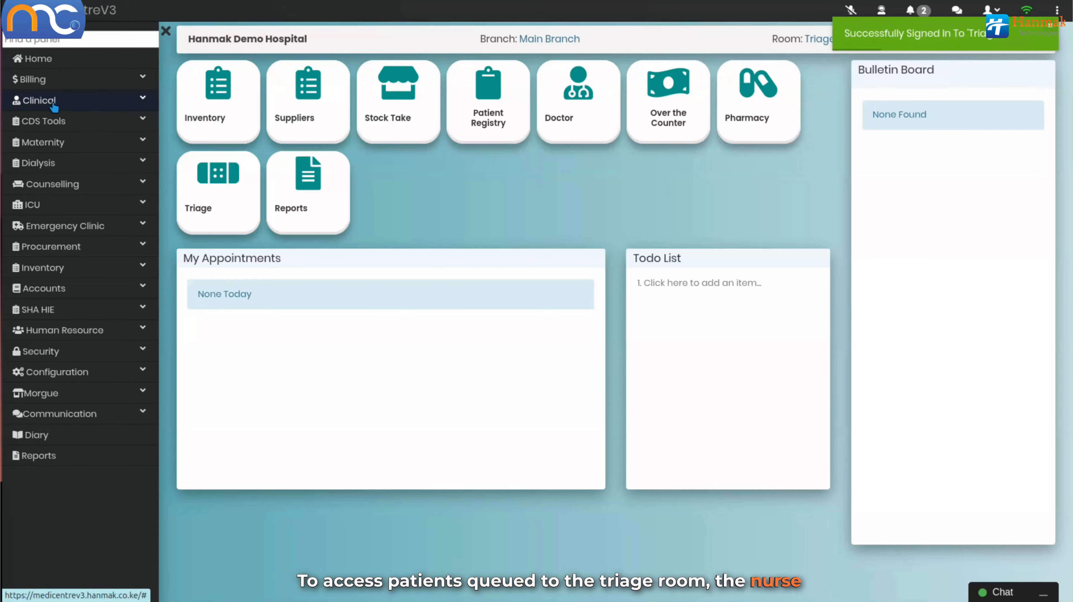
Open the Triage page and load the queued patient who came from the Billing Office
click(39, 100)
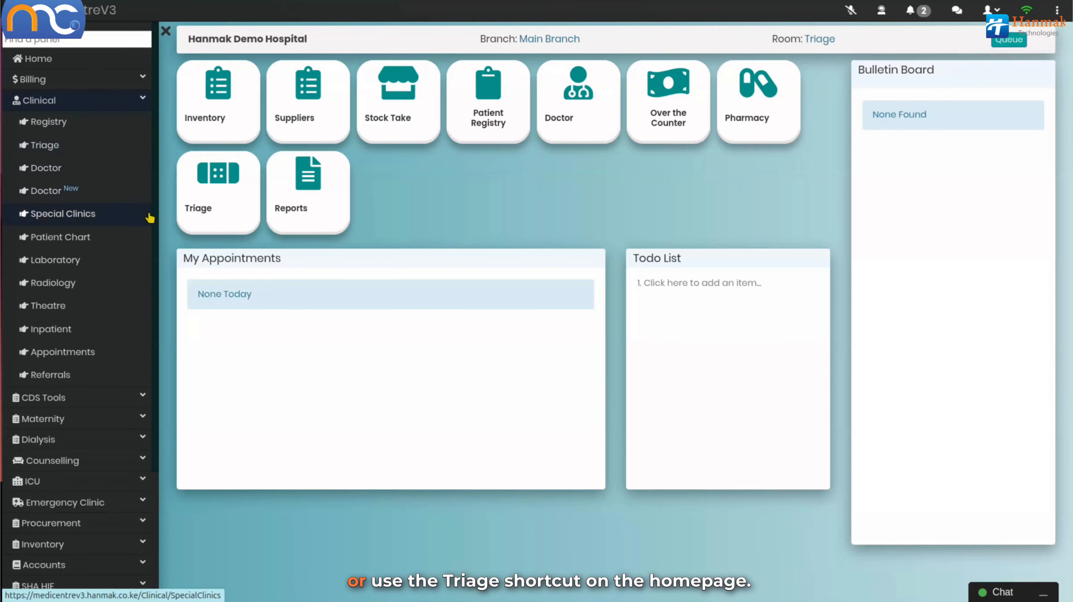
click(223, 205)
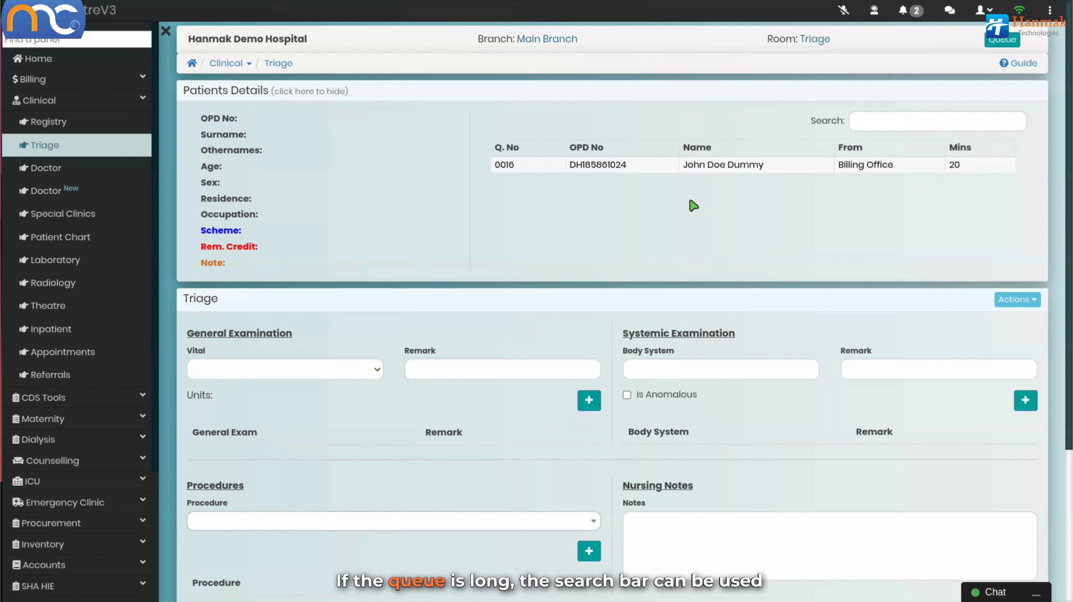
click(854, 122)
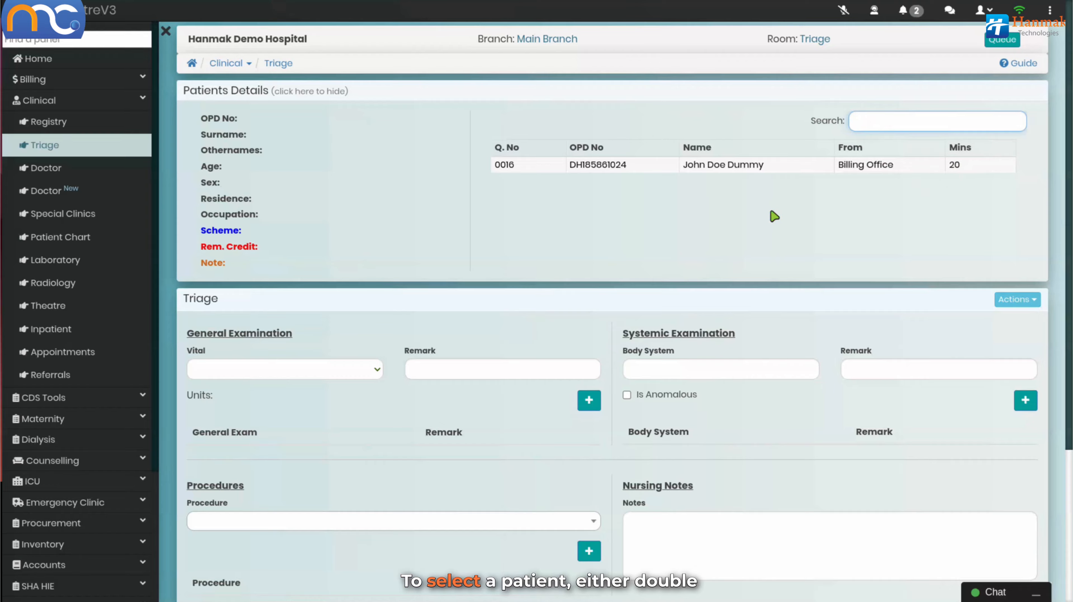
click(718, 169)
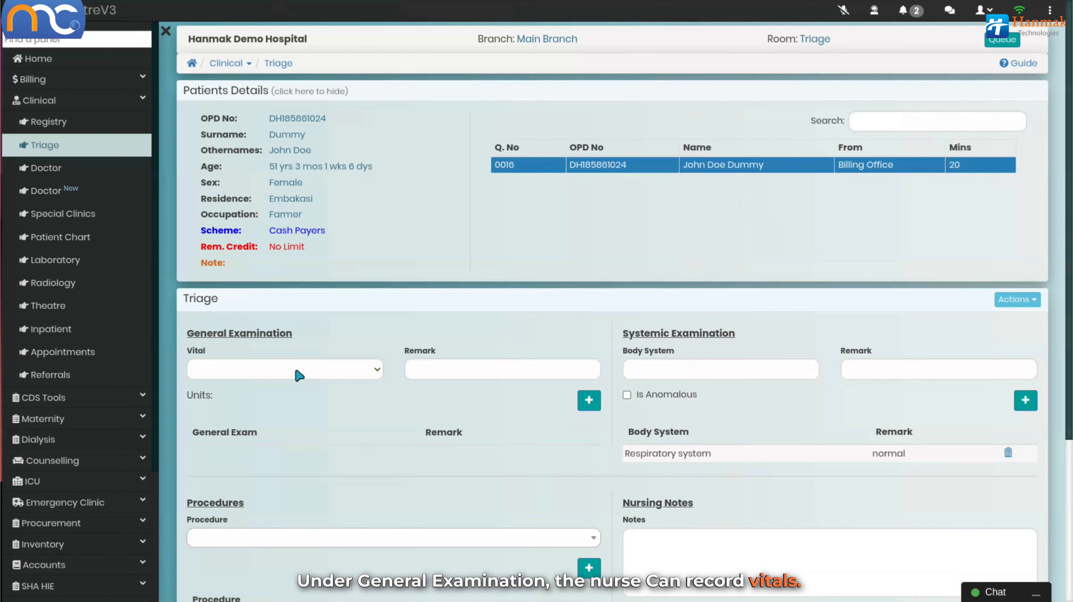
Record a Temperature vital of 38 under General Examination for the loaded patient
click(299, 375)
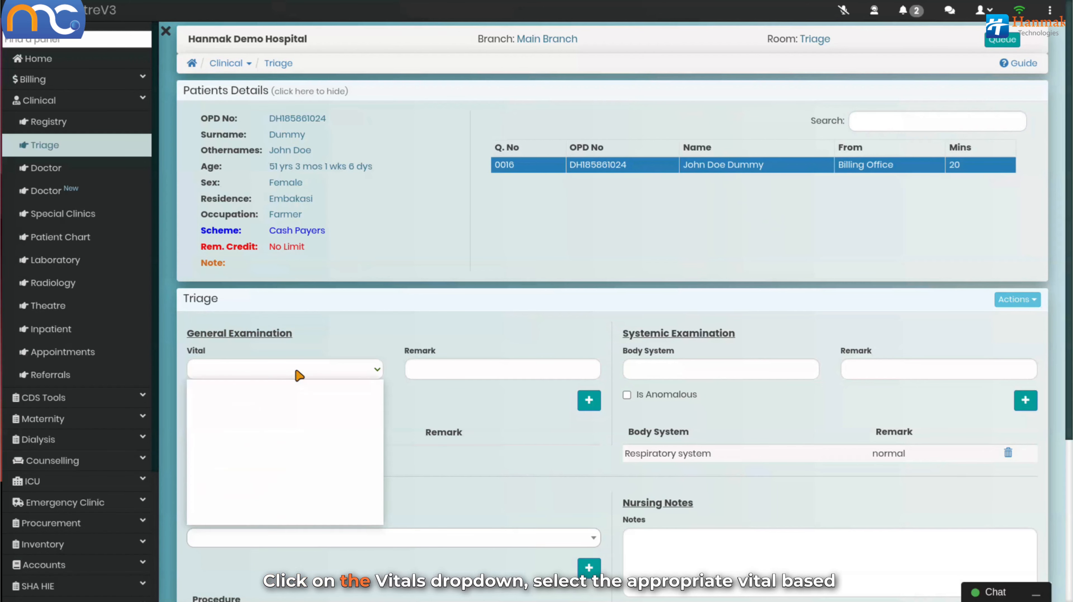
click(283, 398)
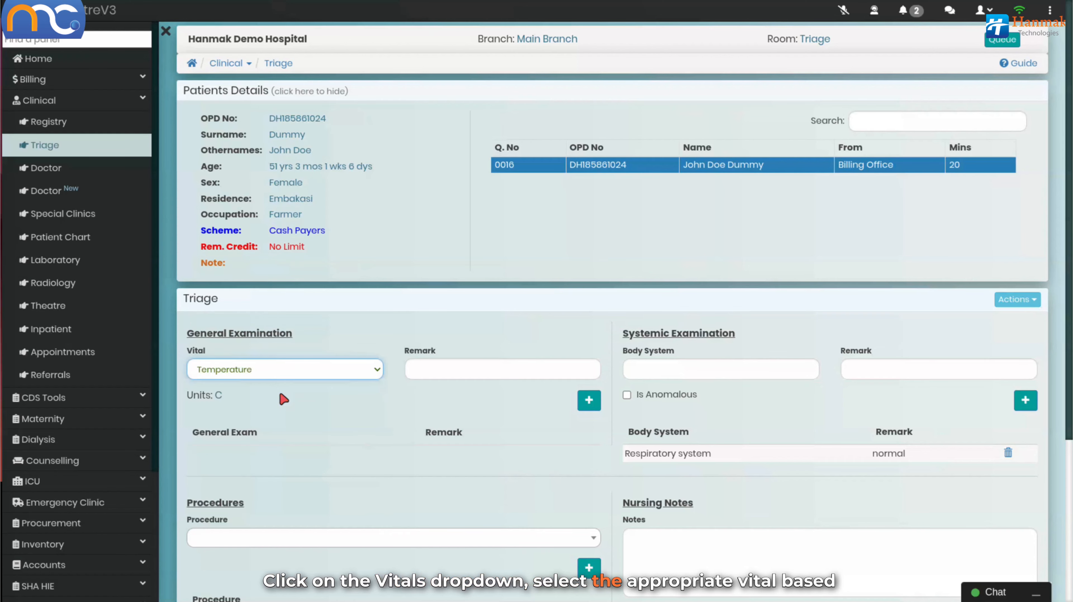
click(486, 370)
text(38)
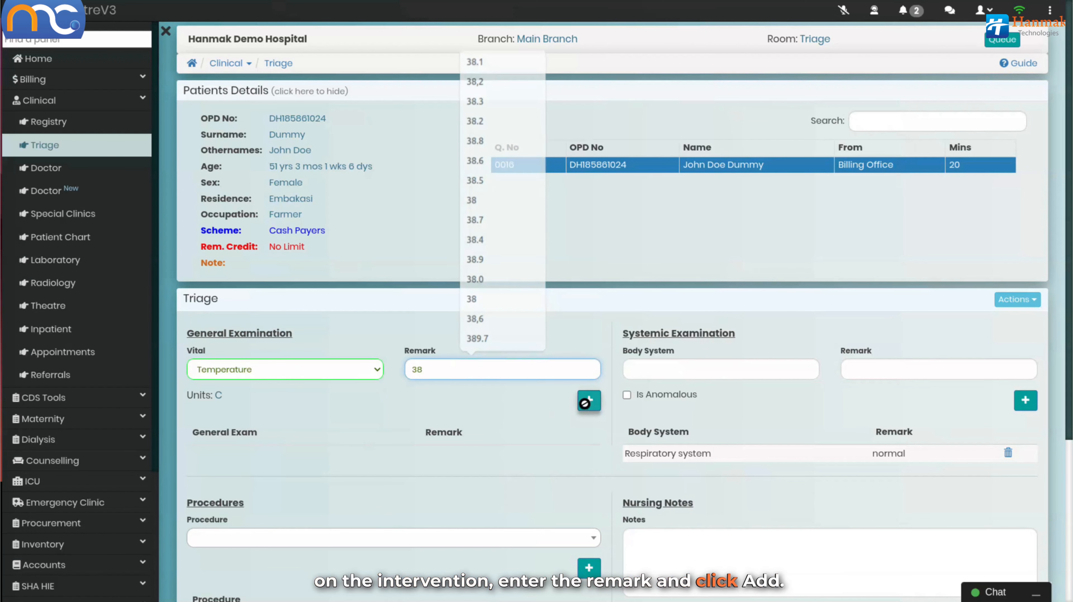
click(589, 401)
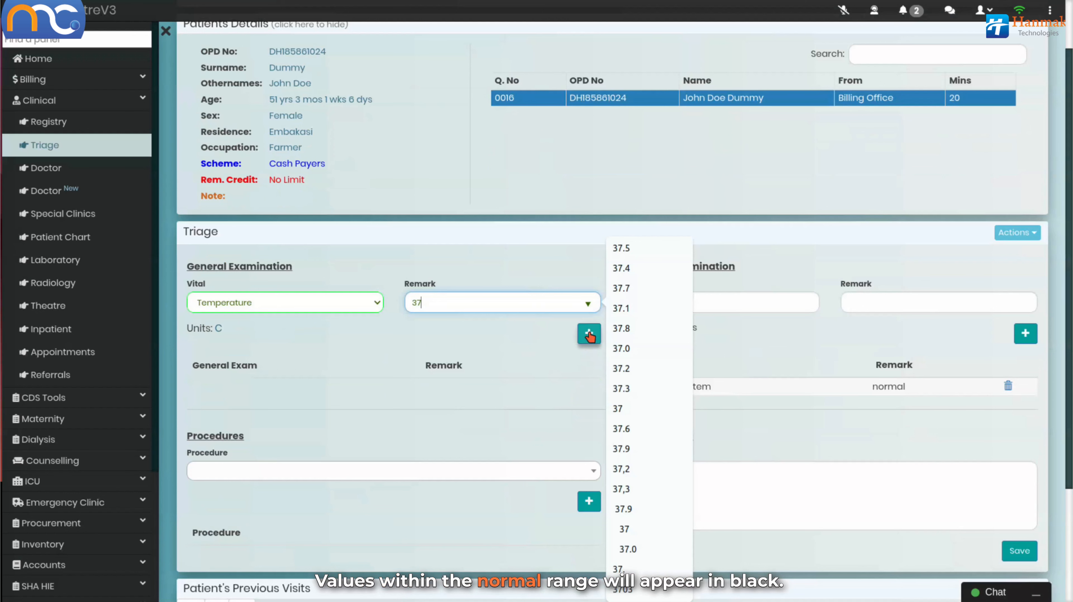
Add a Temperature reading of 37 under General Examination and delete that entry
click(590, 336)
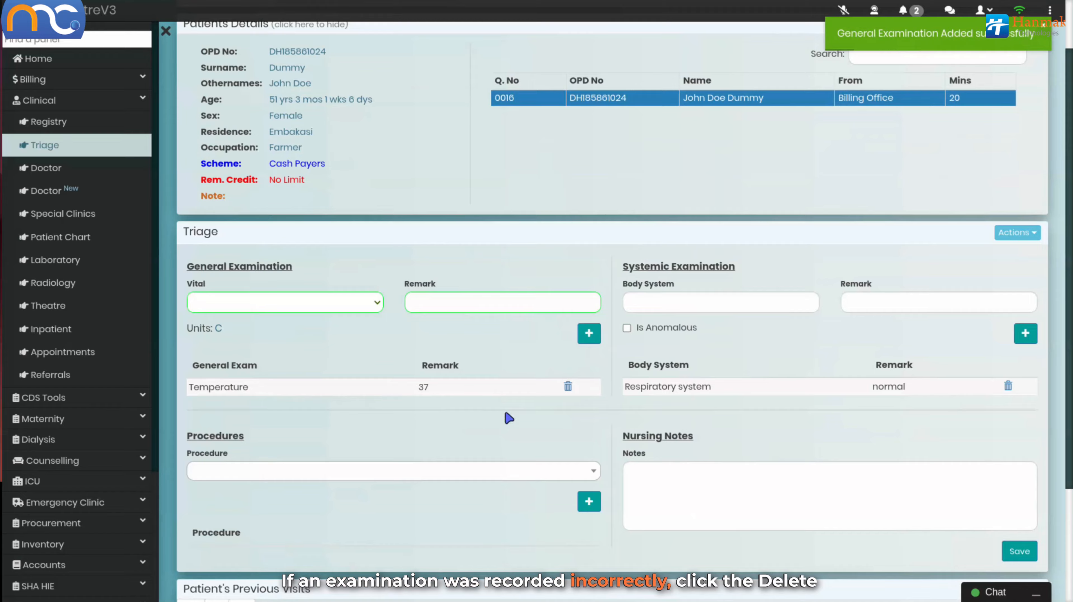
click(568, 386)
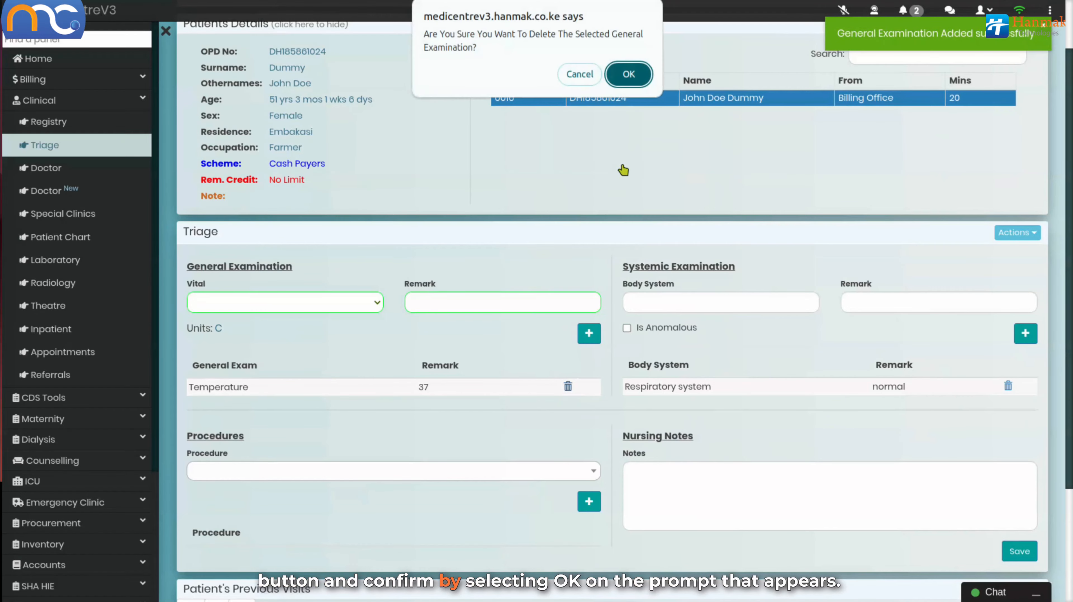
click(629, 76)
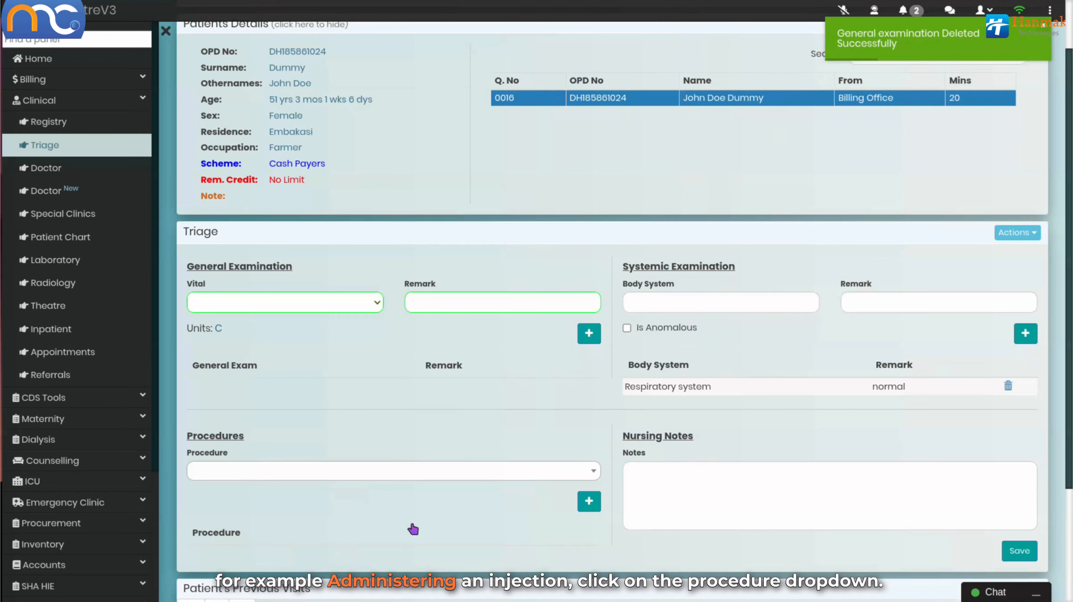
Add the INJECTION procedure to the patient's triage record, finding it by searching for "inje"
click(419, 481)
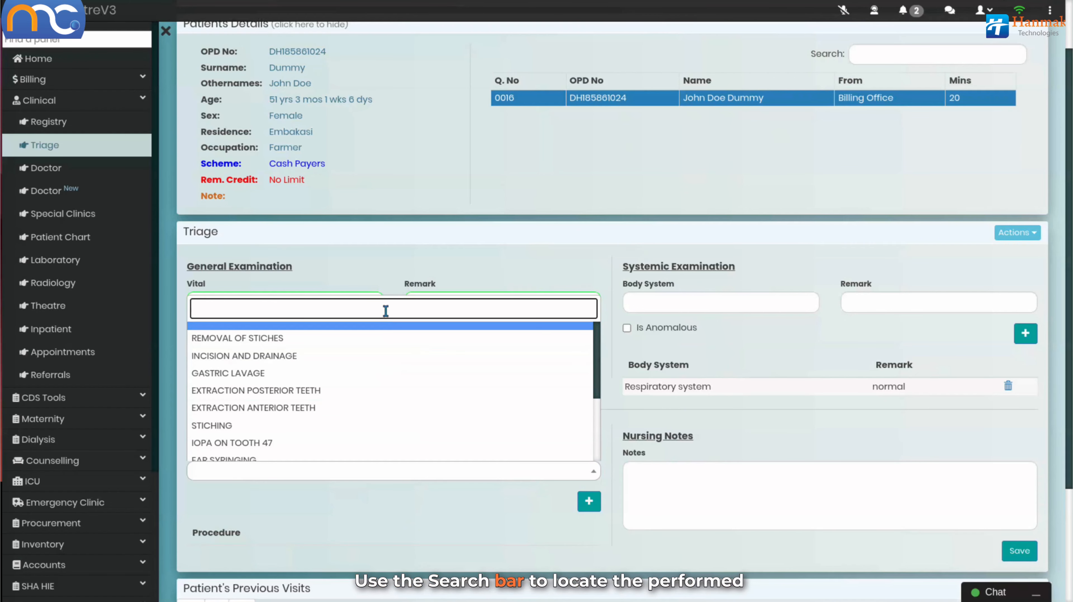
text(inje)
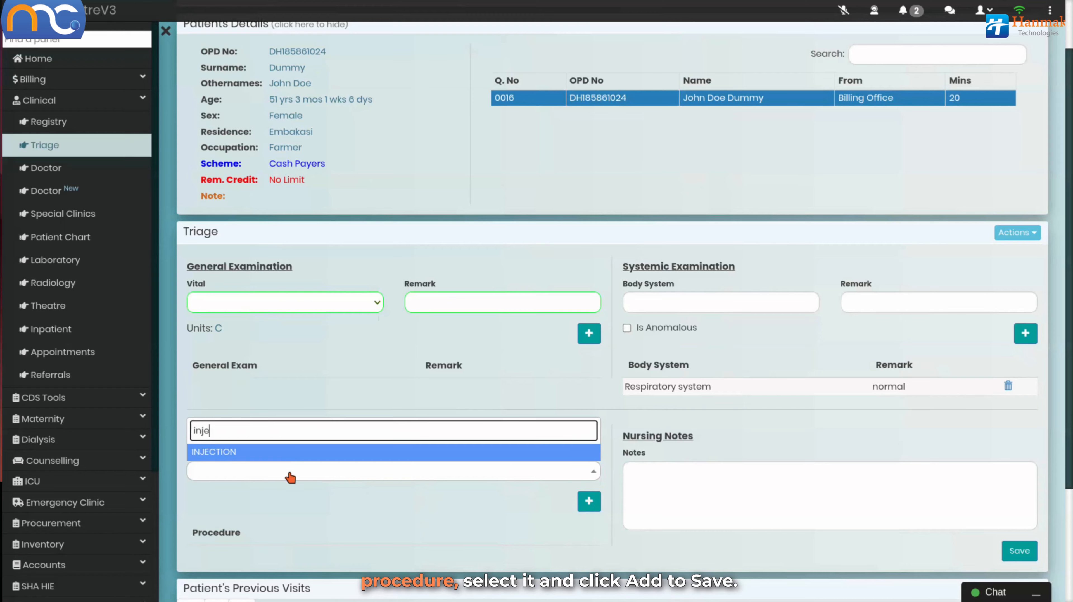
click(298, 452)
click(585, 504)
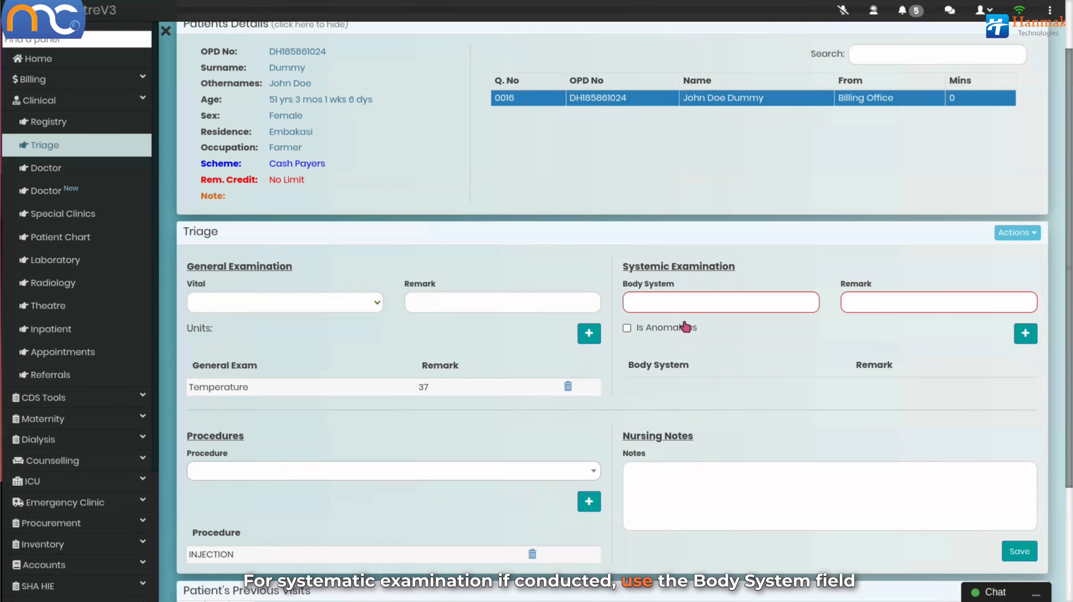
Add a systemic examination for General appearance with the remark "Sick looking", leaving it not marked as anomalous
click(676, 307)
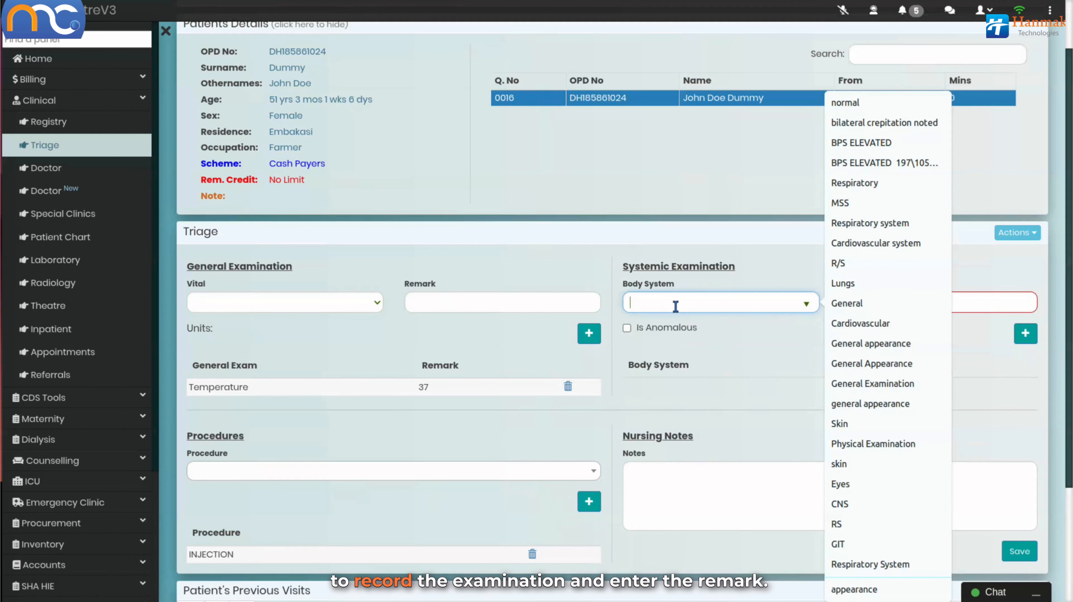
text(General appearance)
click(724, 329)
click(939, 302)
text(Sick looking)
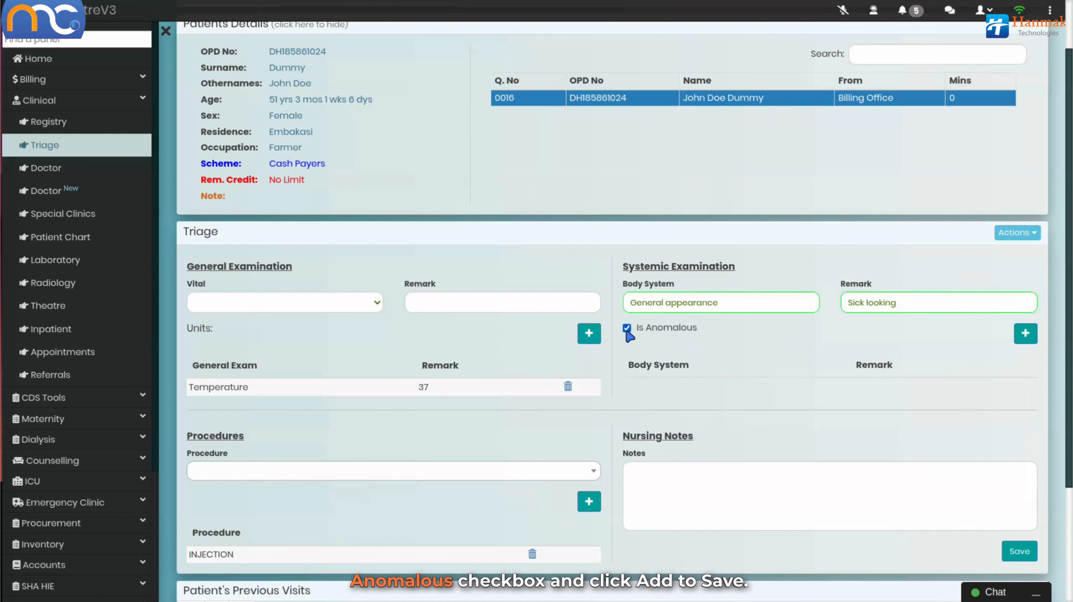
click(627, 328)
click(627, 331)
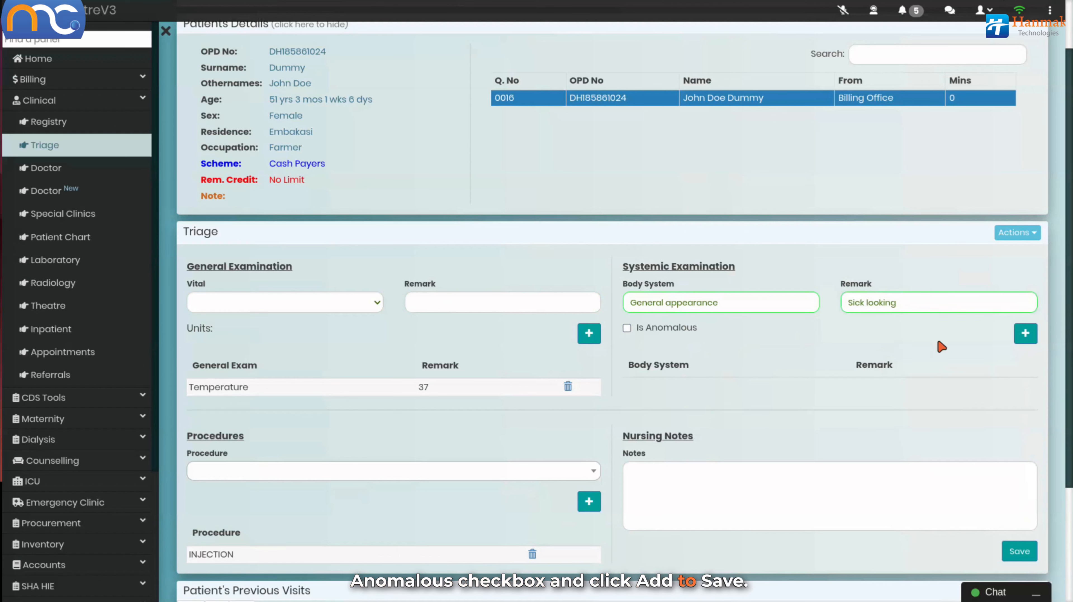
click(1026, 334)
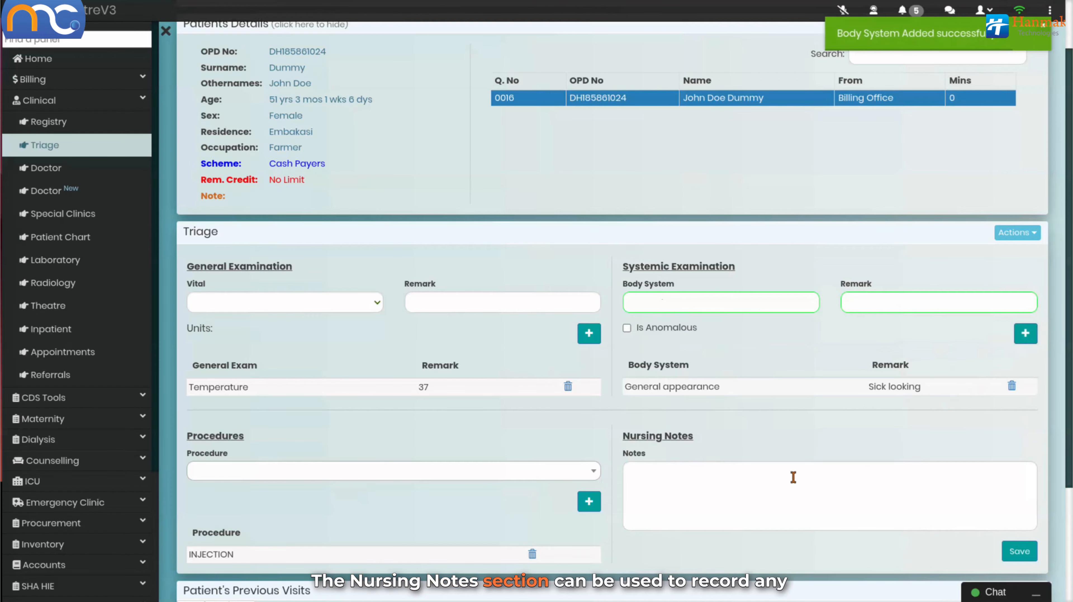
Queue the patient from Triage to Consultation Room 1 under the General Outpatient clinic
click(713, 499)
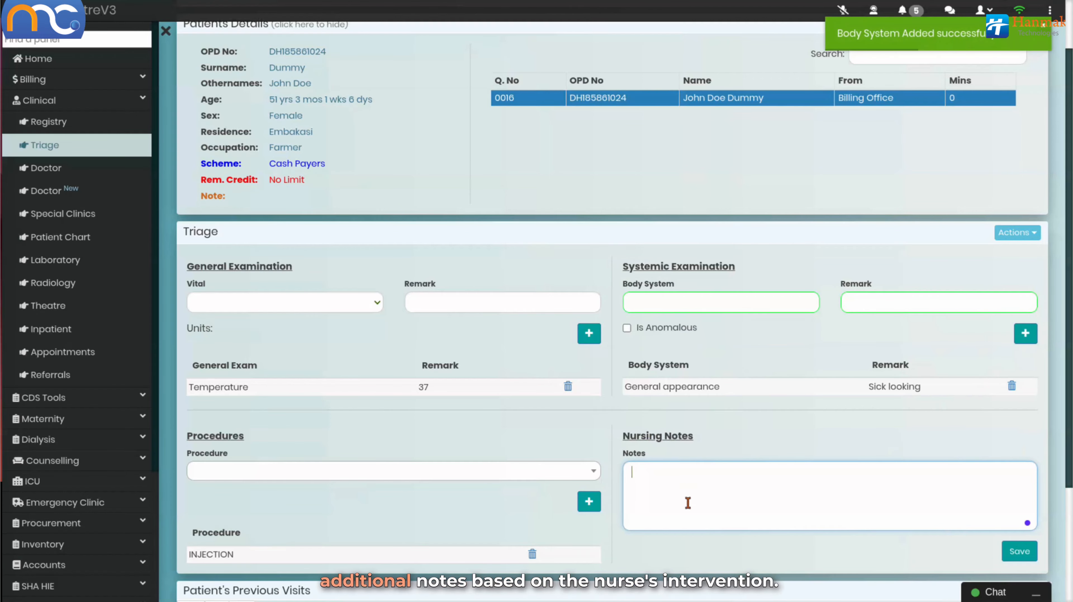
scroll(701, 555, down, 3)
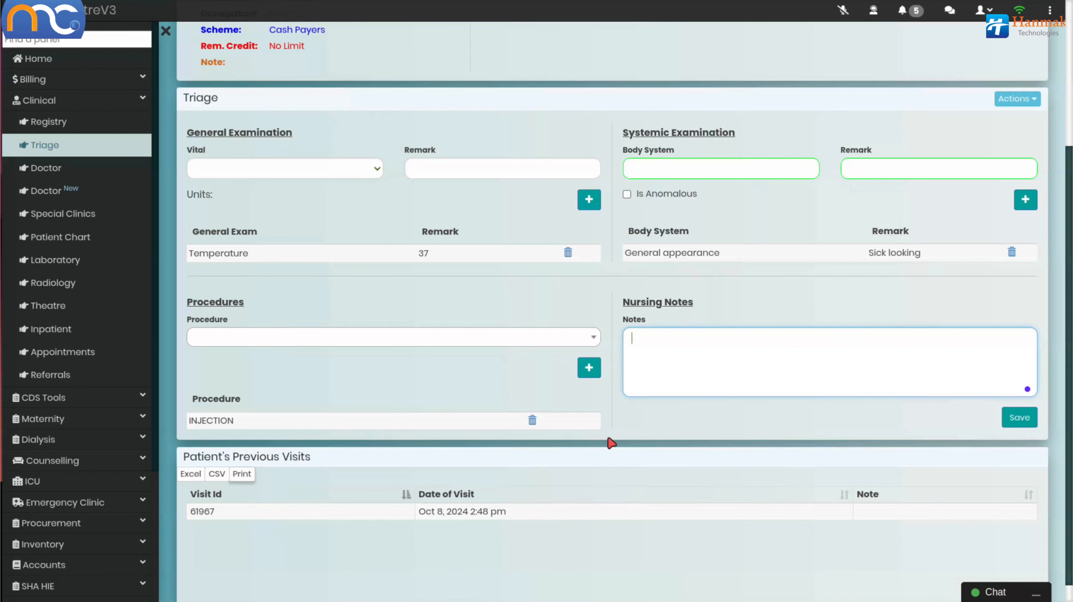
click(1024, 101)
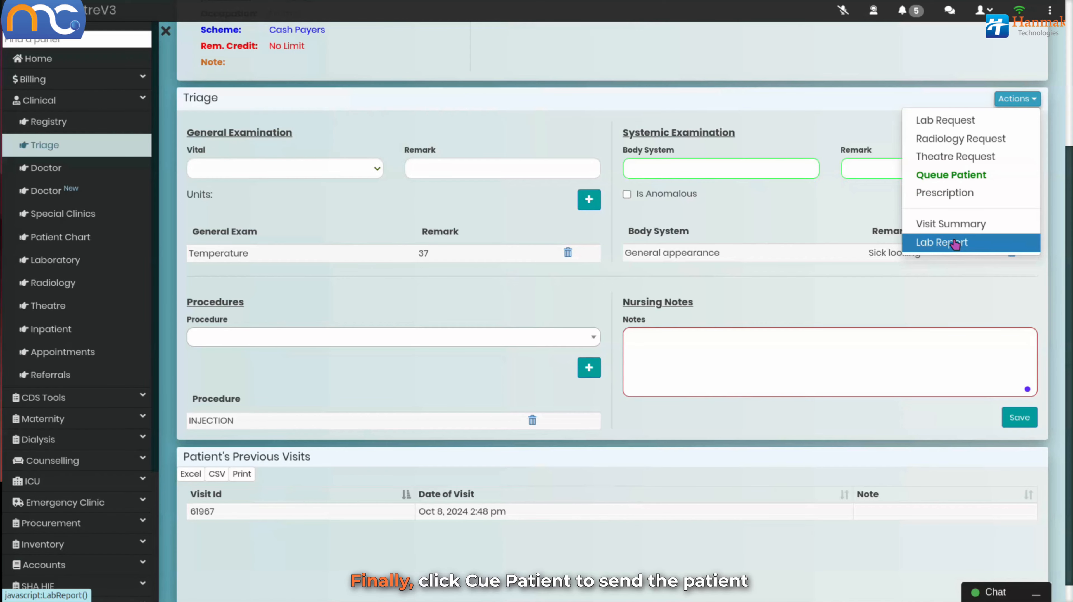
click(954, 176)
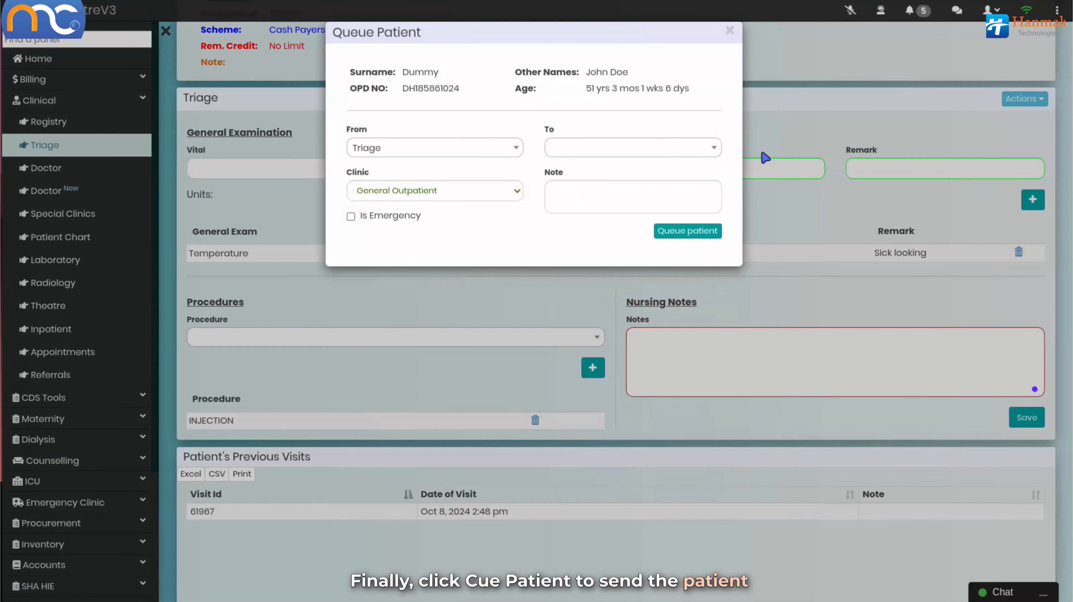
click(632, 148)
click(621, 253)
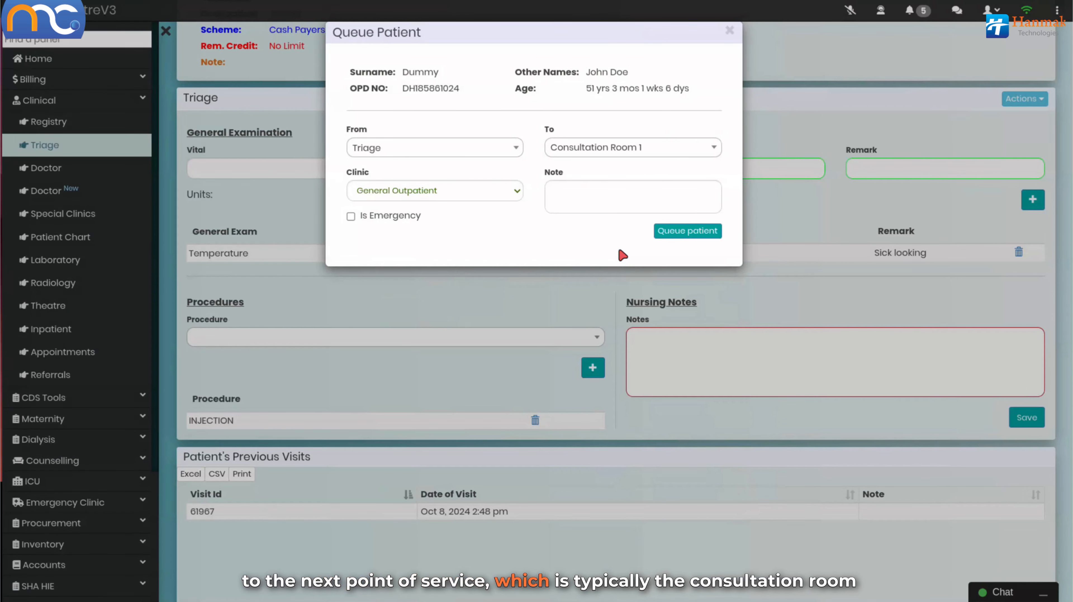
click(683, 232)
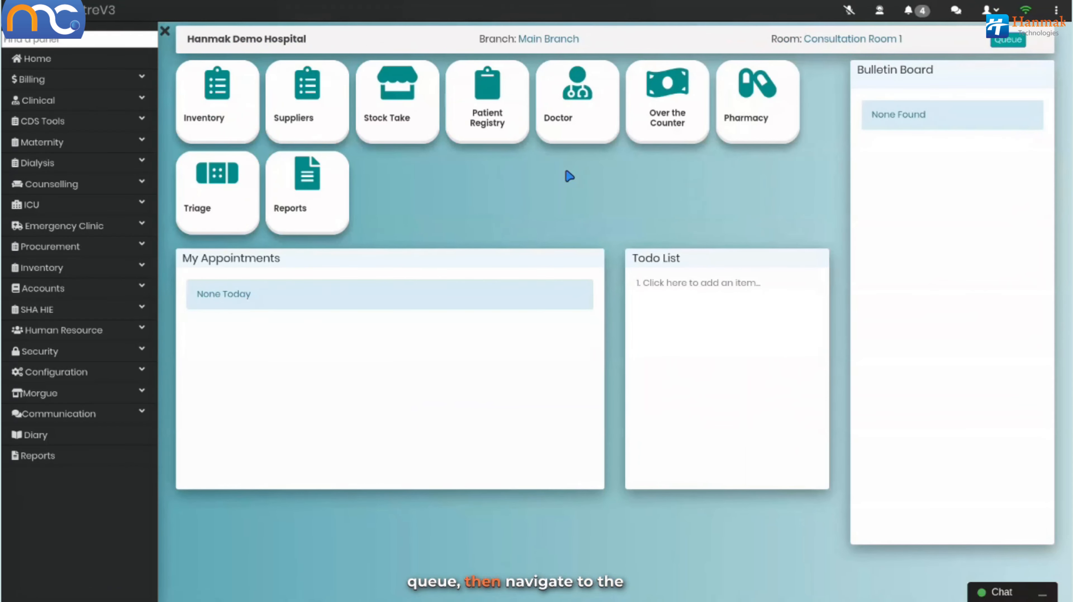
Open the Doctor page and load the queued patient who came from Triage
click(126, 100)
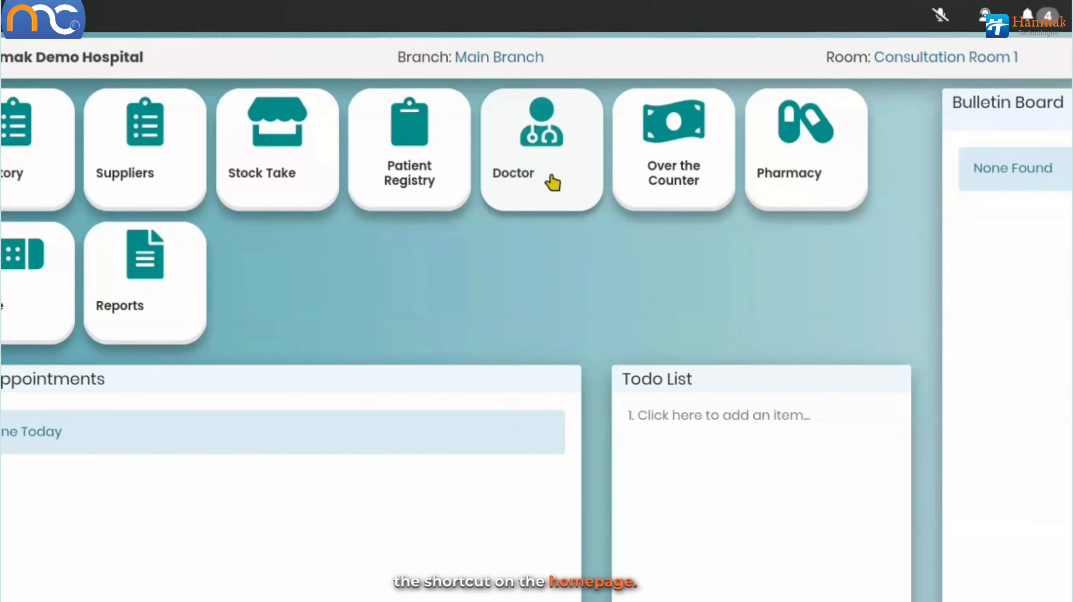
click(584, 126)
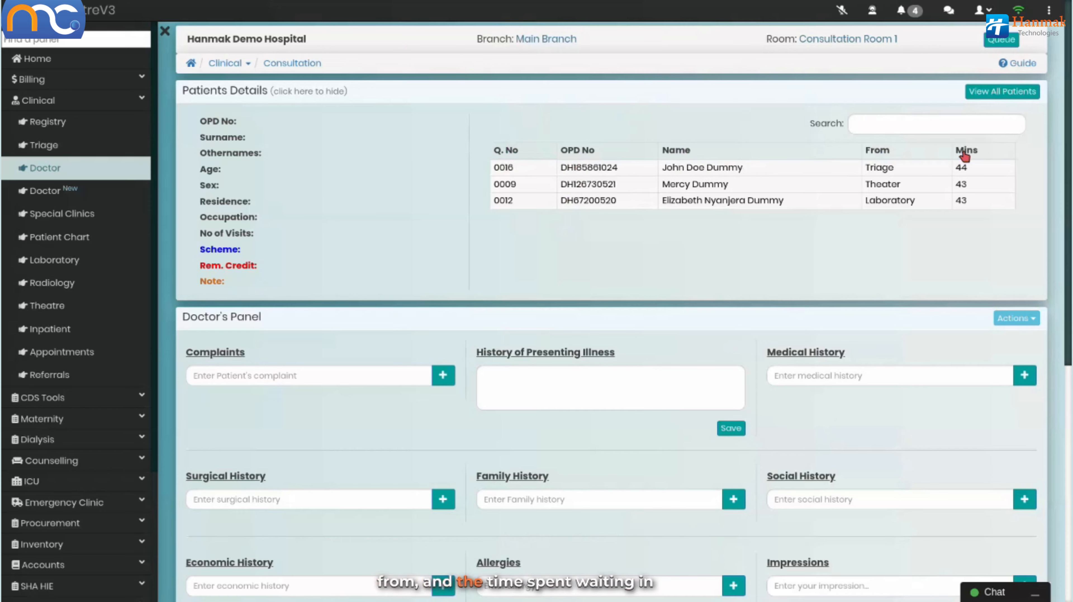
click(936, 124)
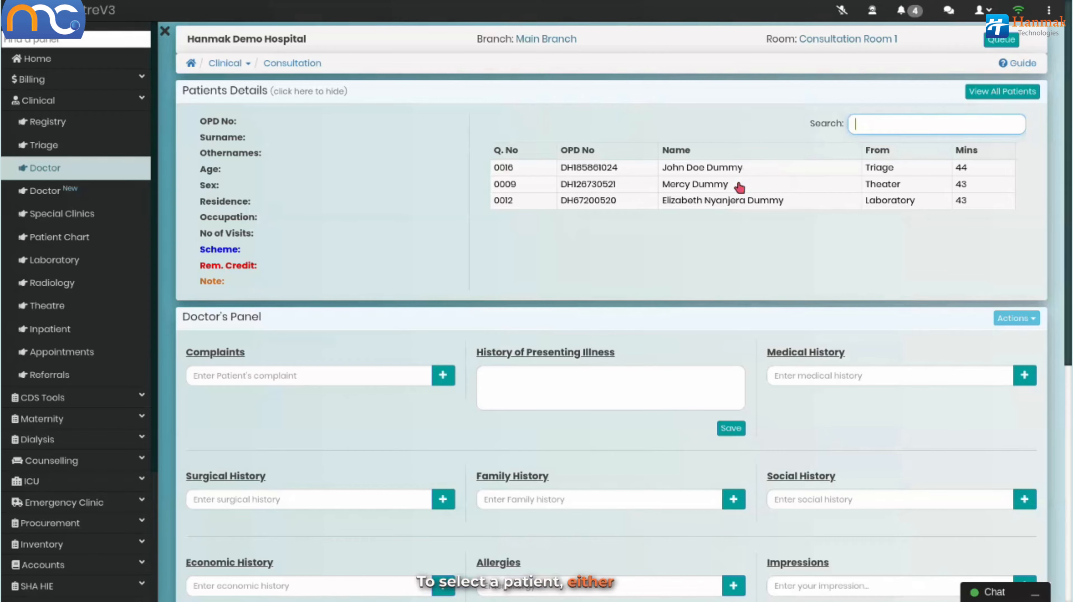
double_click(714, 168)
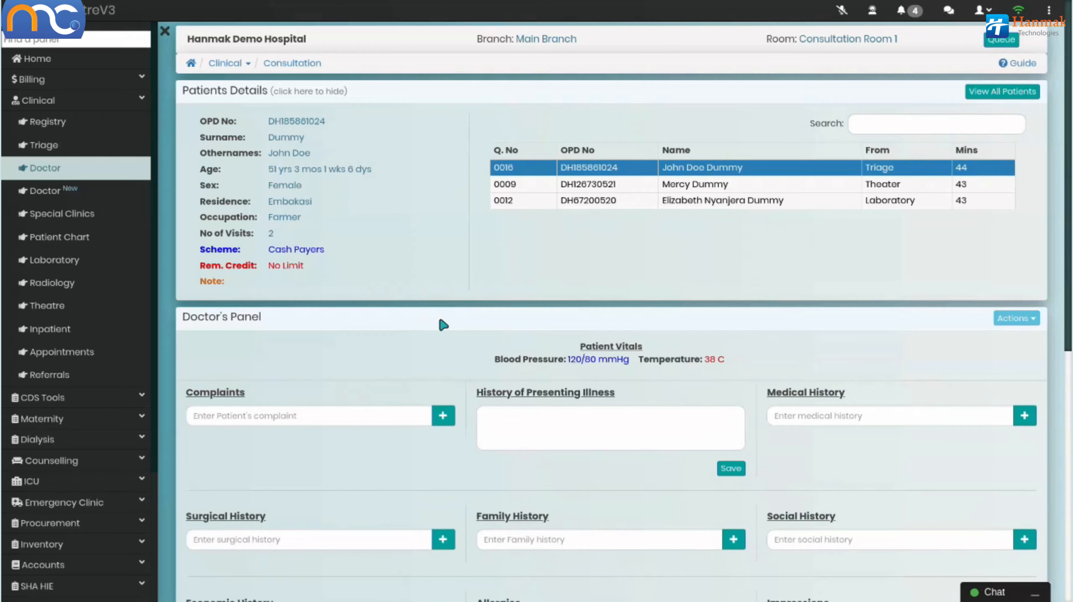
View the patient's visit report with the triage findings and examine the Patient's Previous Visits section
scroll(894, 181, down, 5)
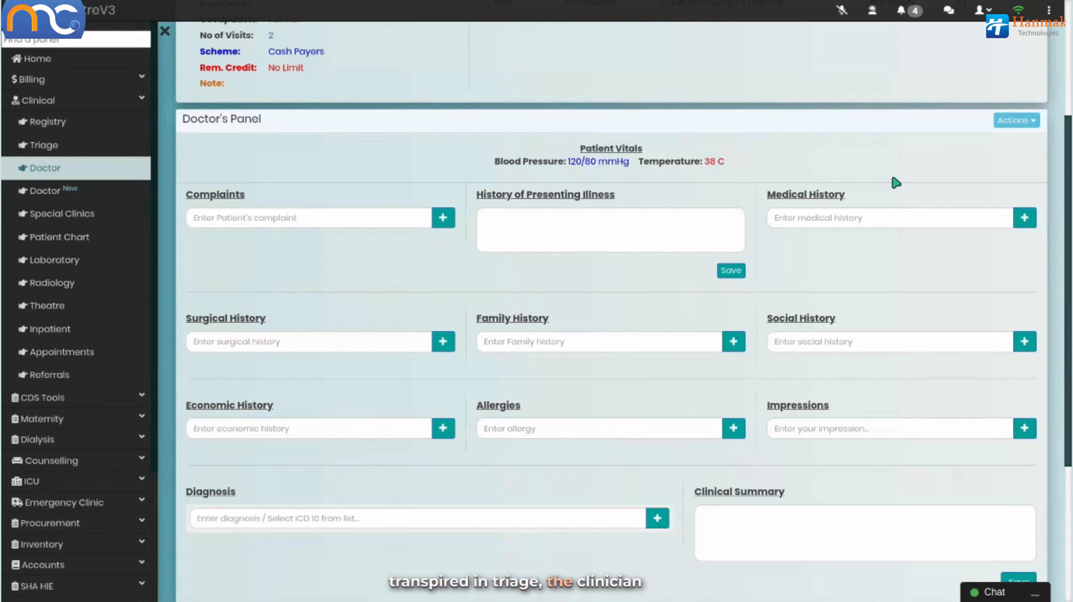
click(1011, 127)
click(960, 502)
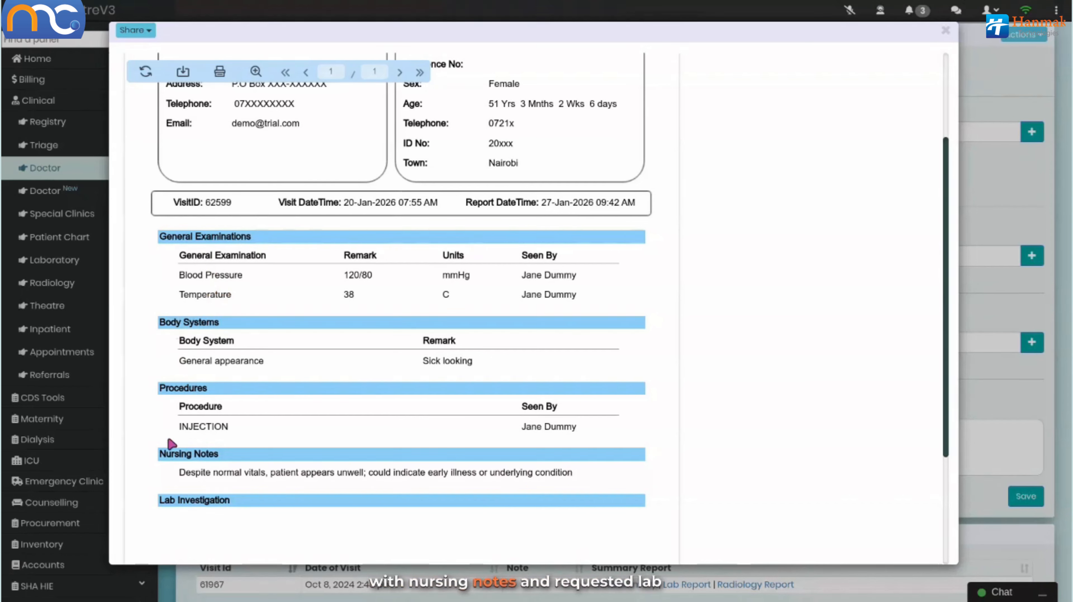
drag(183, 388, 311, 388)
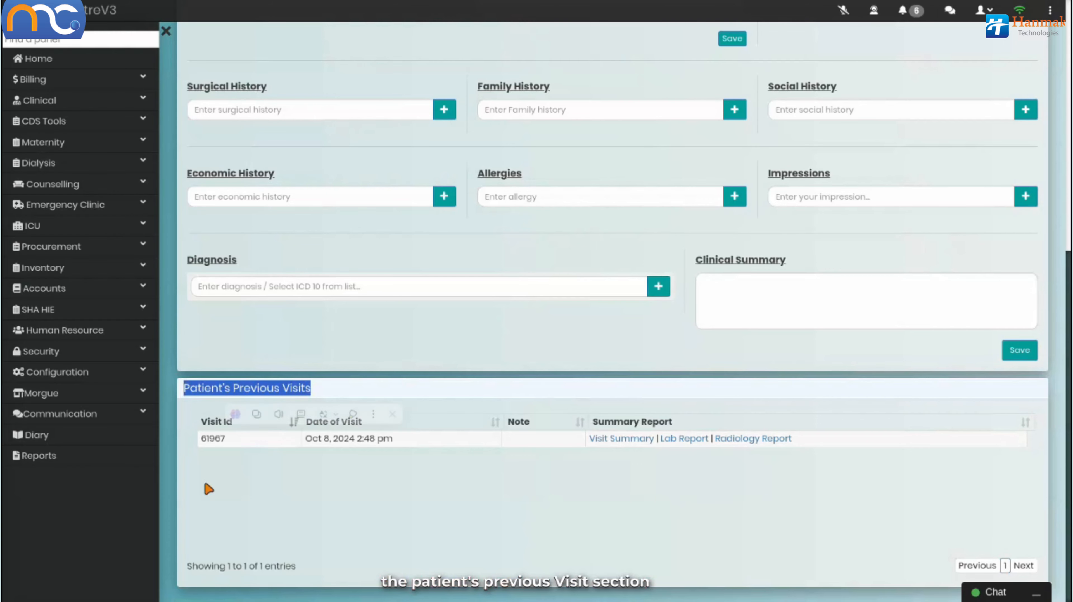
click(334, 516)
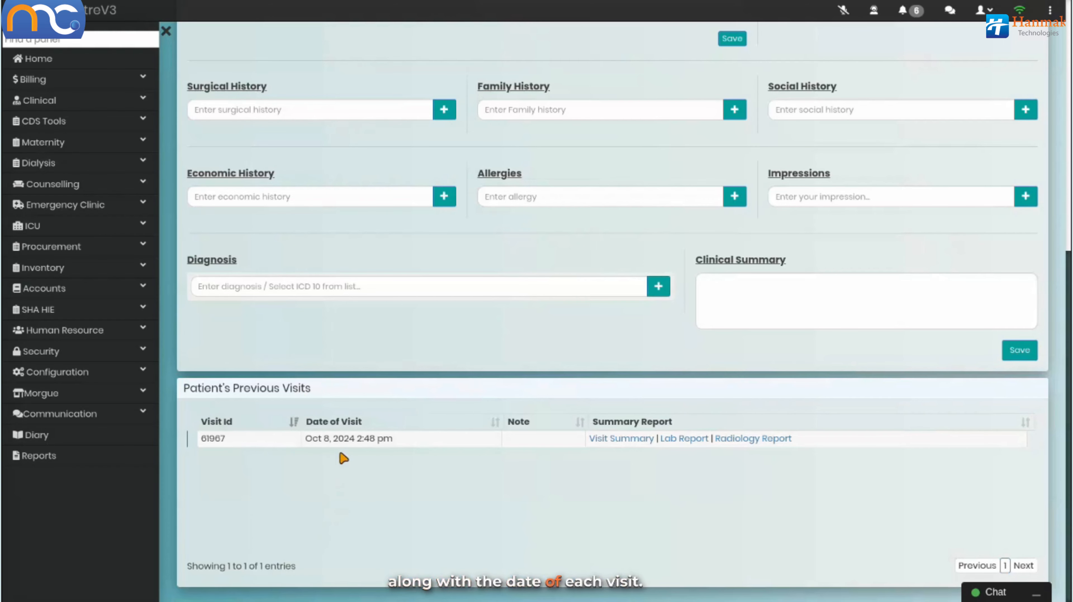
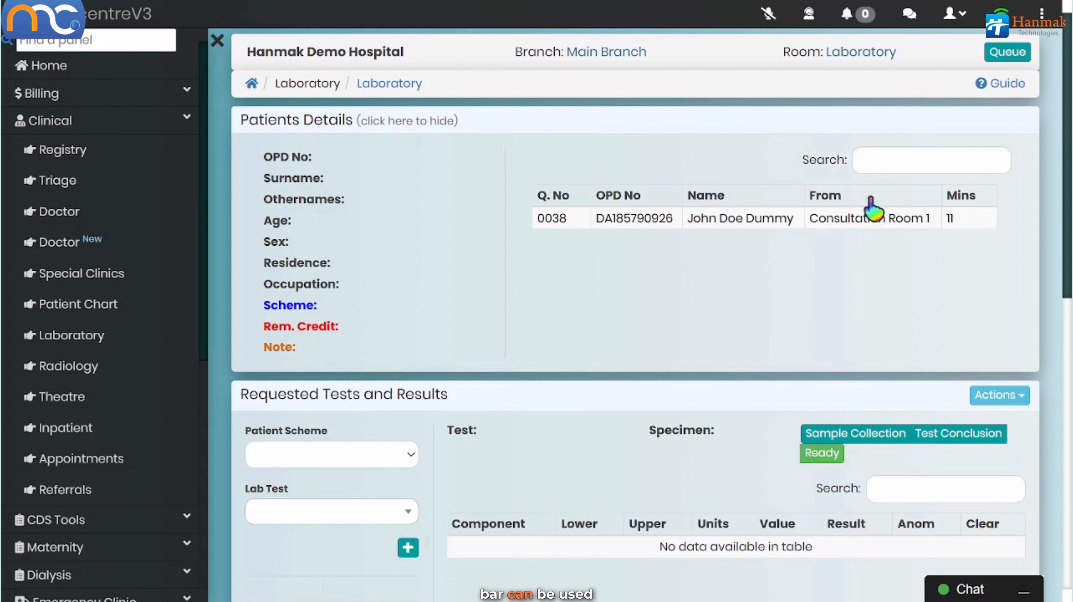
Load the patient queued from Consultation Room 1 on the Laboratory page
click(882, 165)
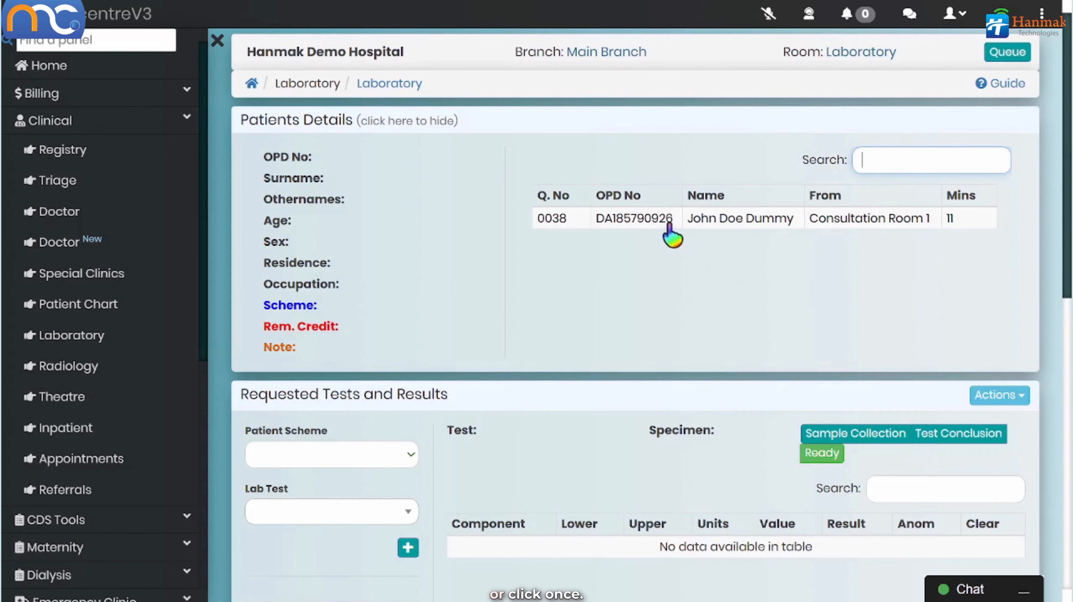
click(671, 227)
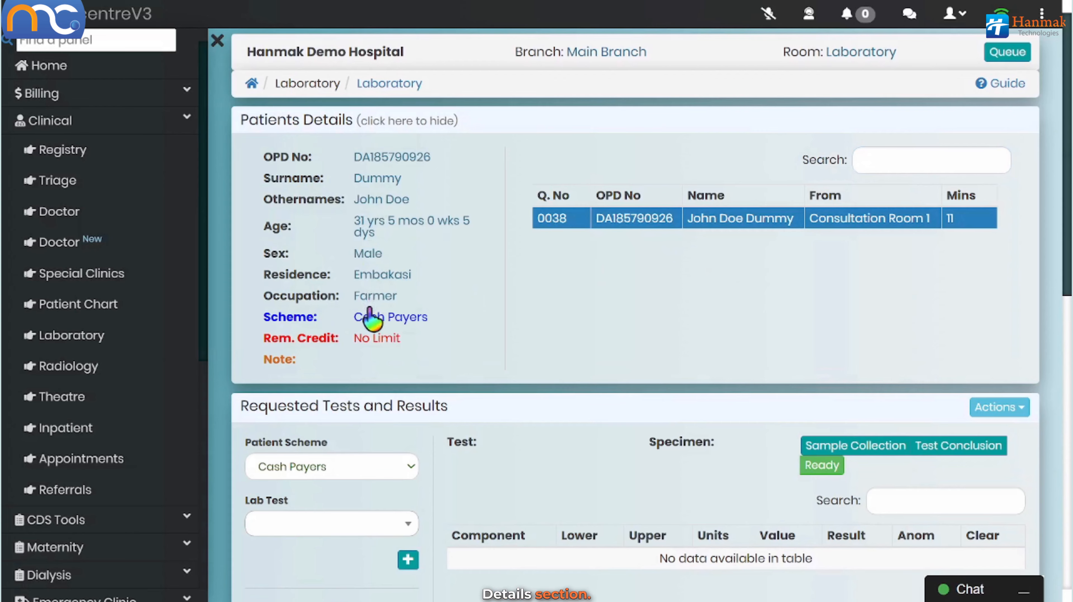
Add a Full Haemogram test to the patient's requested lab tests and save its cash payment of 1500 in billing
scroll(370, 320, down, 3)
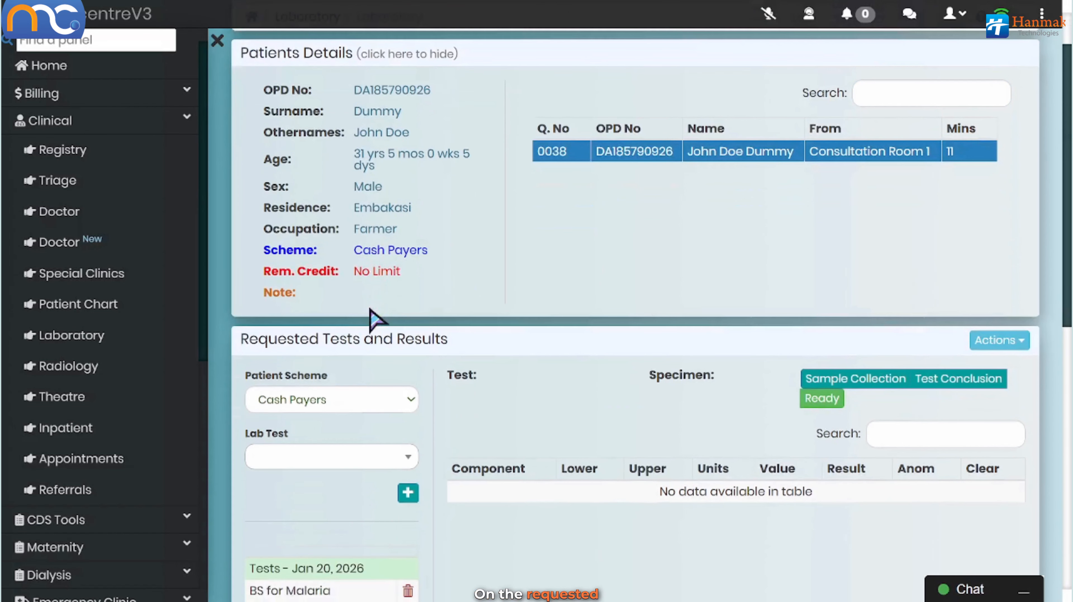
scroll(370, 311, down, 1)
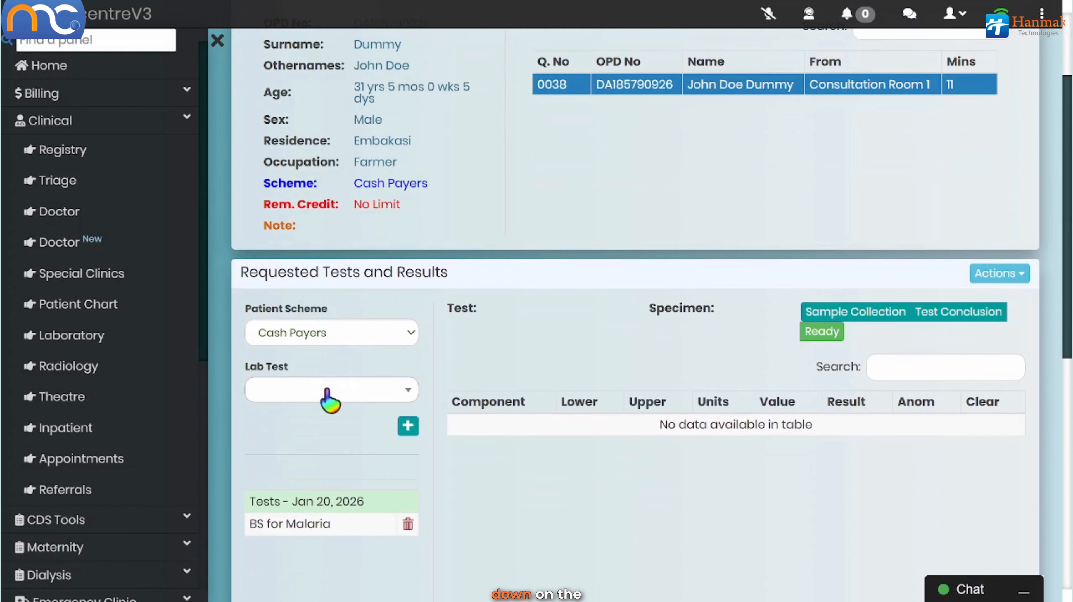
click(327, 390)
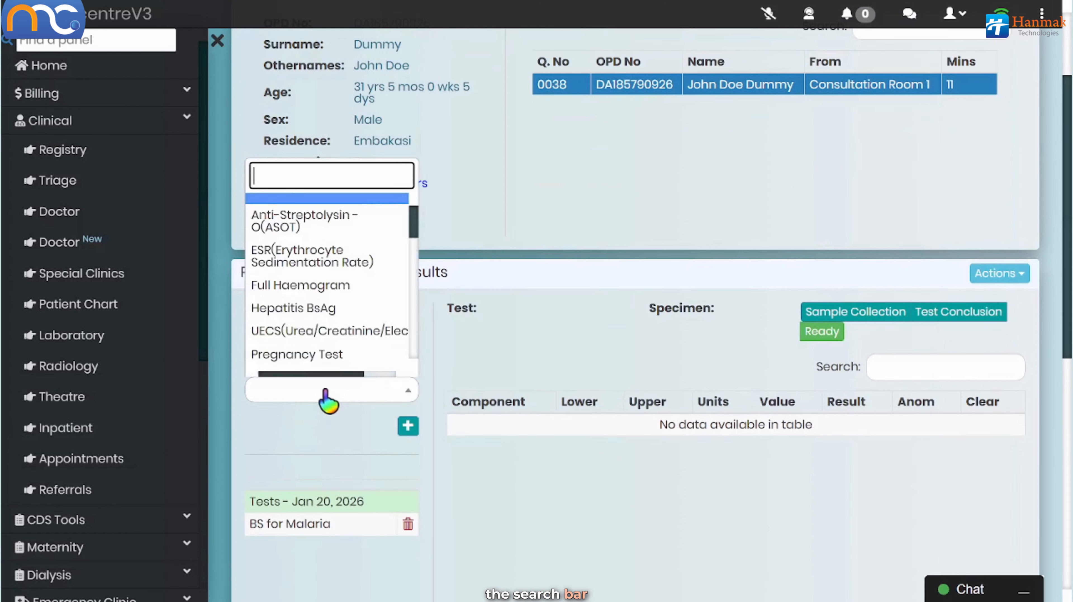
text(ful)
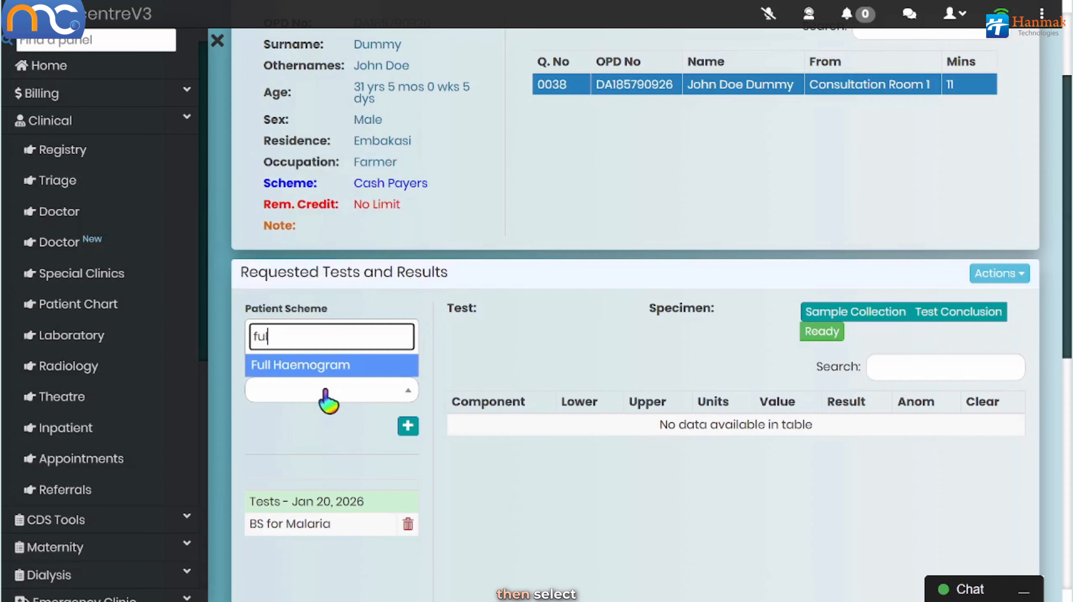
click(333, 367)
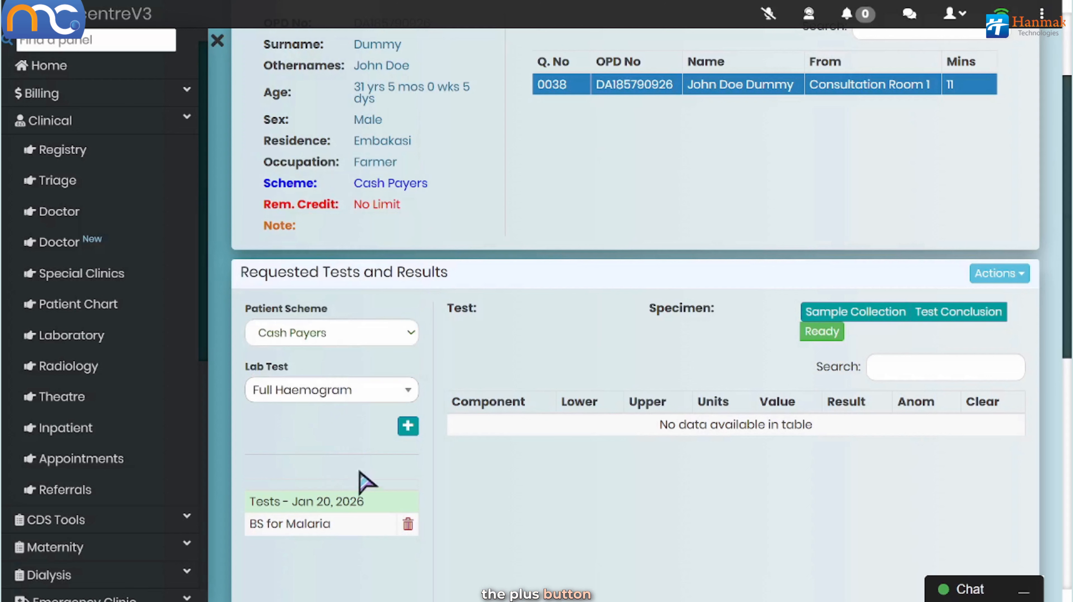
click(407, 427)
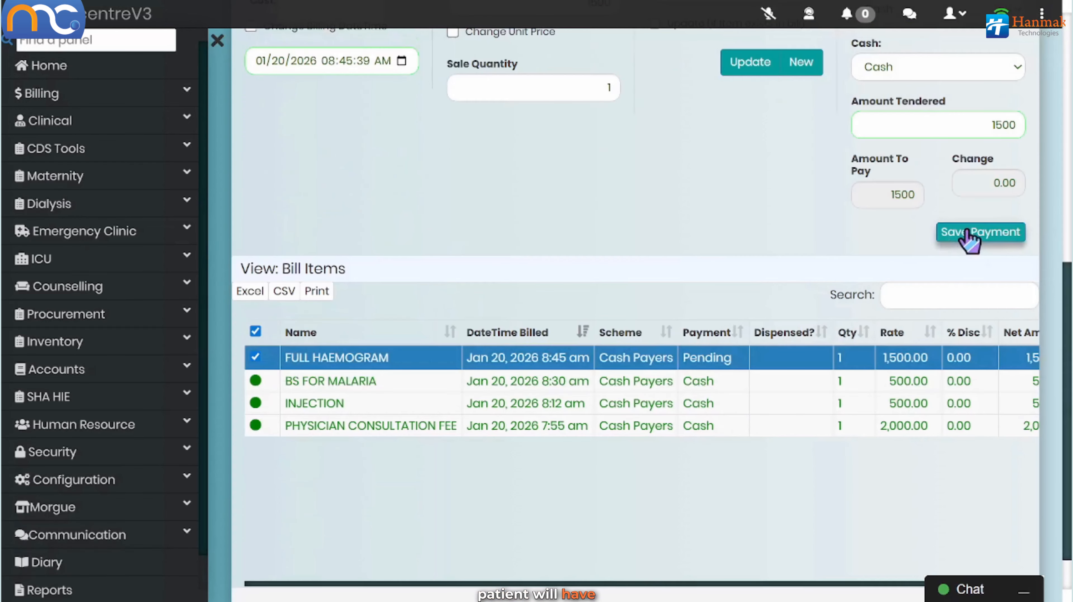
click(969, 234)
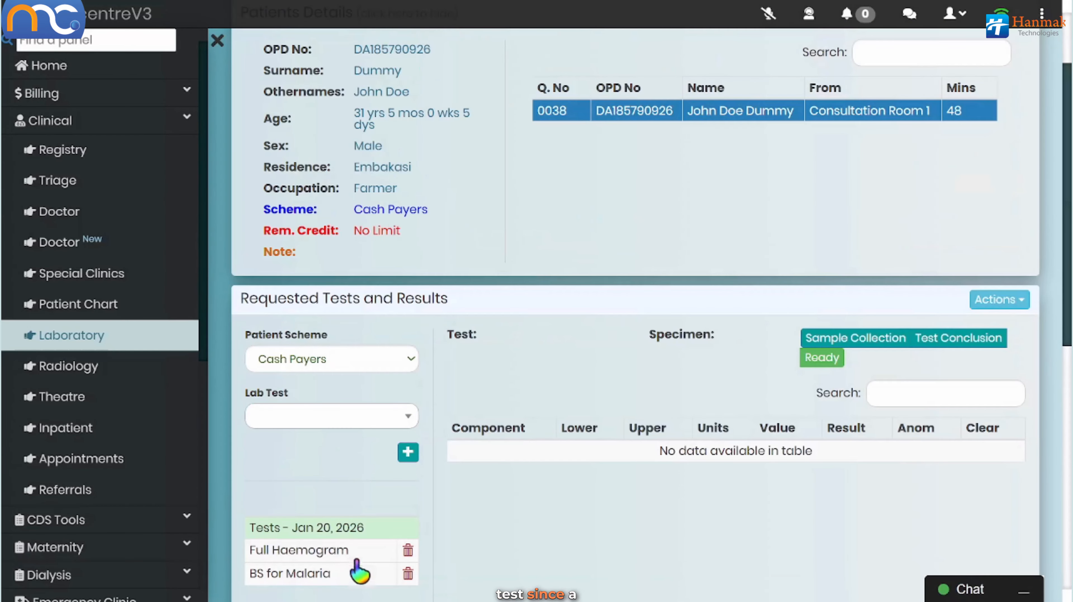
Start sample collection for the BS for Malaria test with Blood as specimen and an expected turn-around time of 15
scroll(320, 559, down, 1)
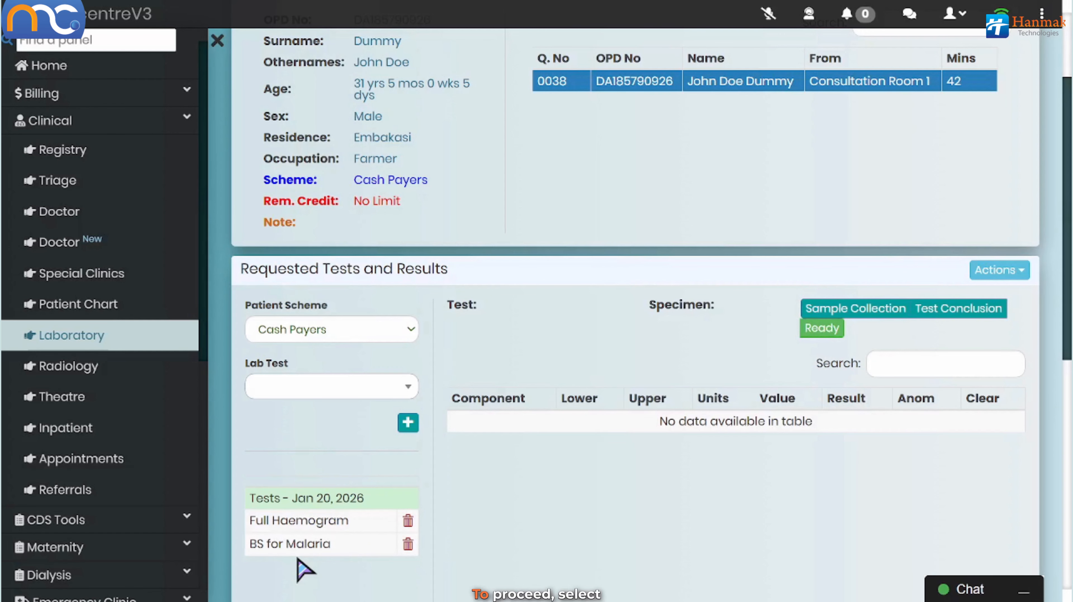
click(306, 545)
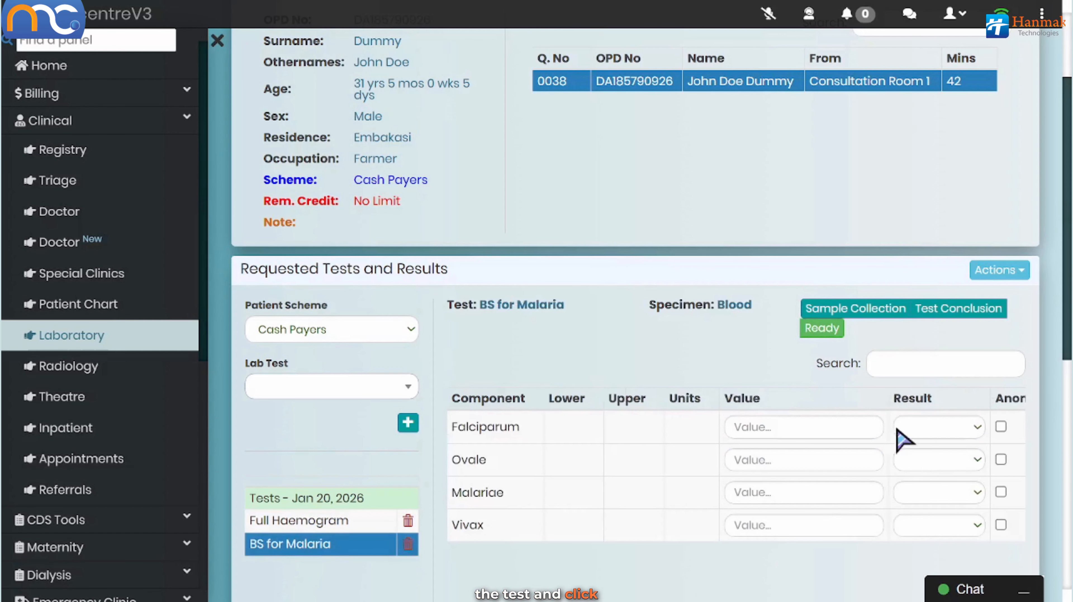
click(864, 314)
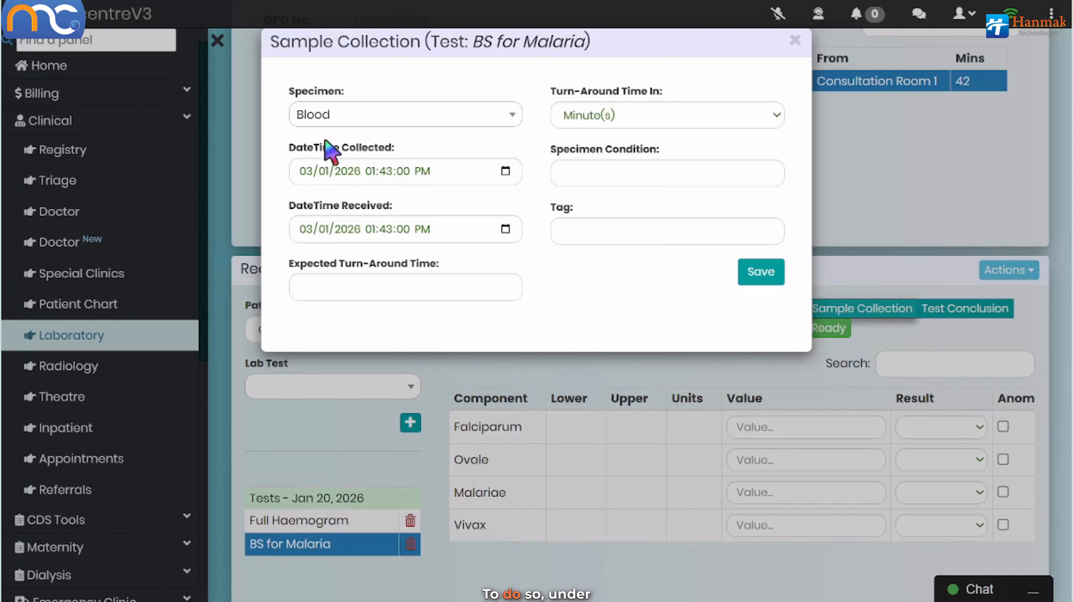
click(381, 116)
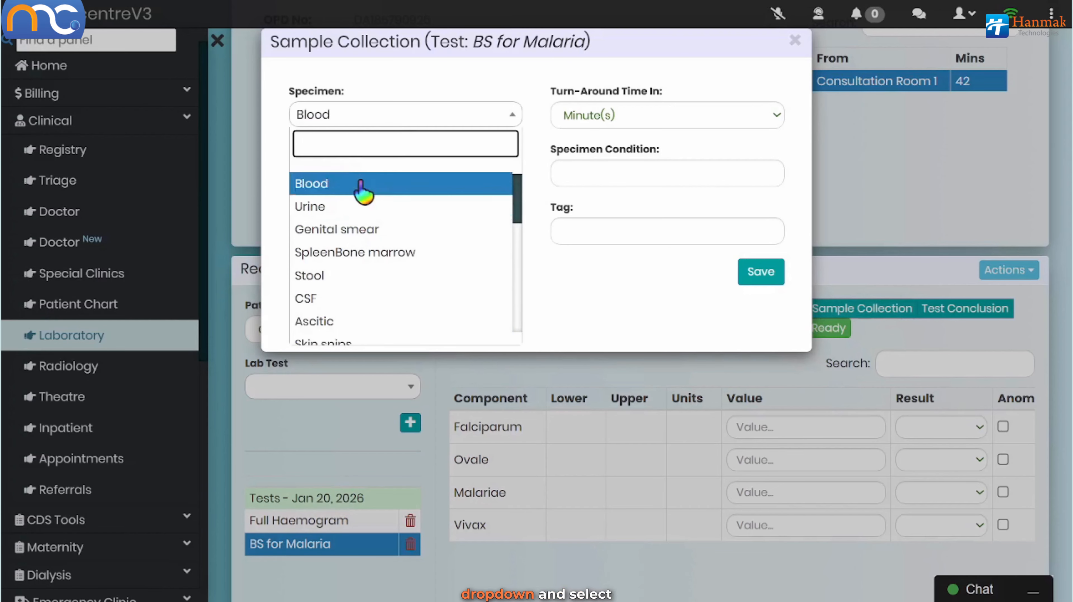
click(371, 120)
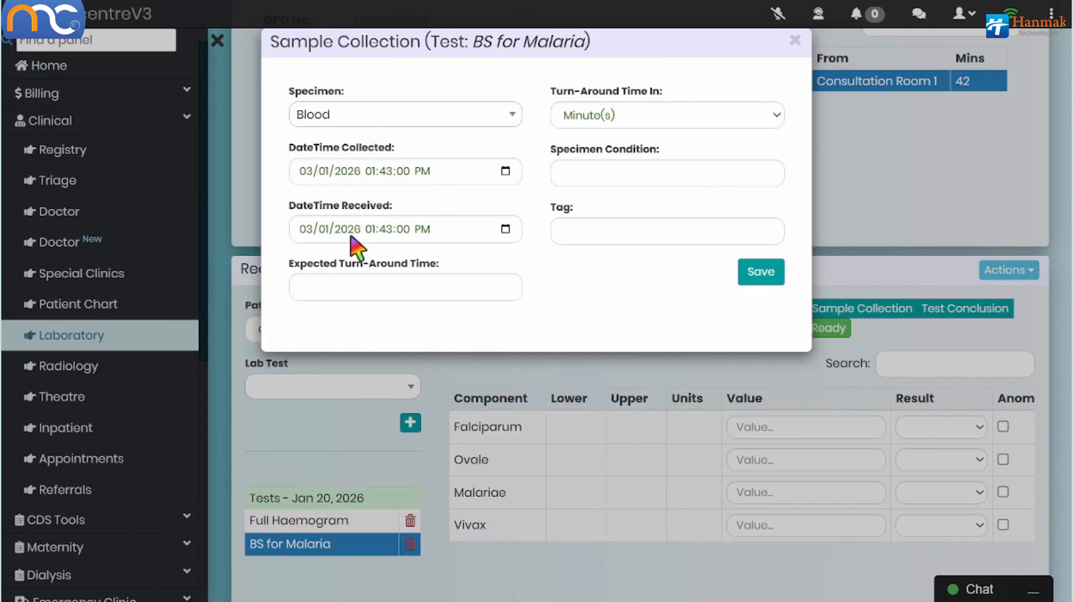
click(359, 289)
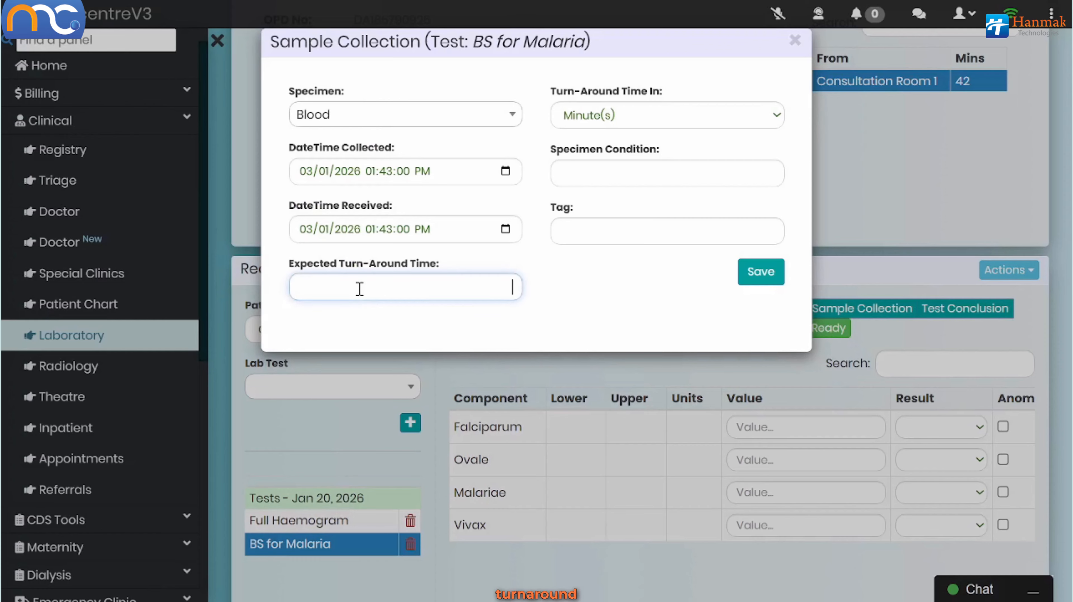
text(15)
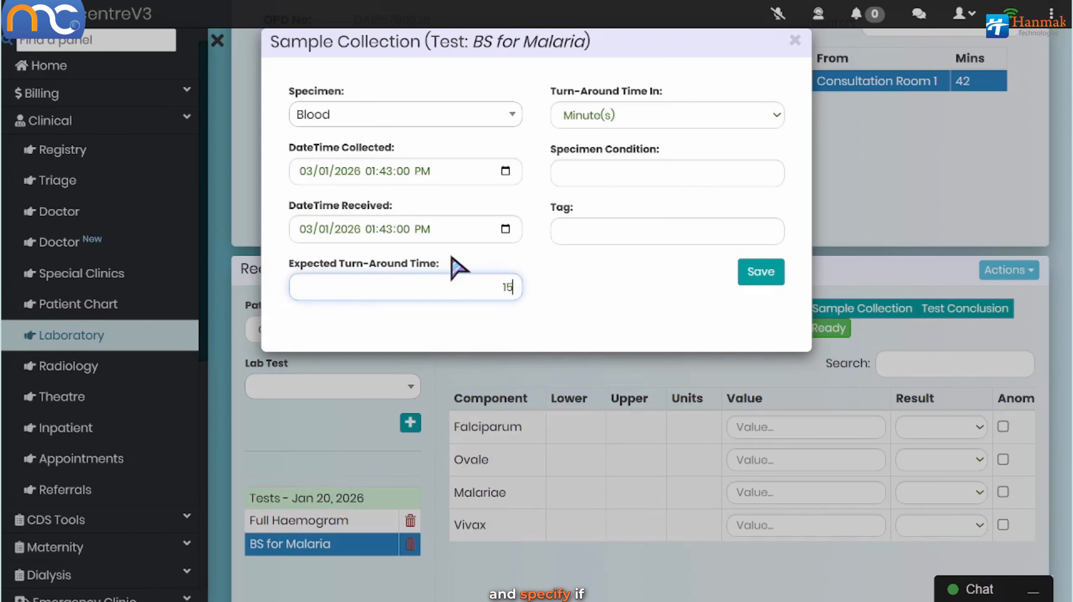
Keep the turn-around unit as Minute(s), enter specimen condition "Fresh capillary blood" and tag "Dummy", and save the sample collection
click(598, 121)
click(595, 141)
click(591, 178)
text(Fresh capillary blood)
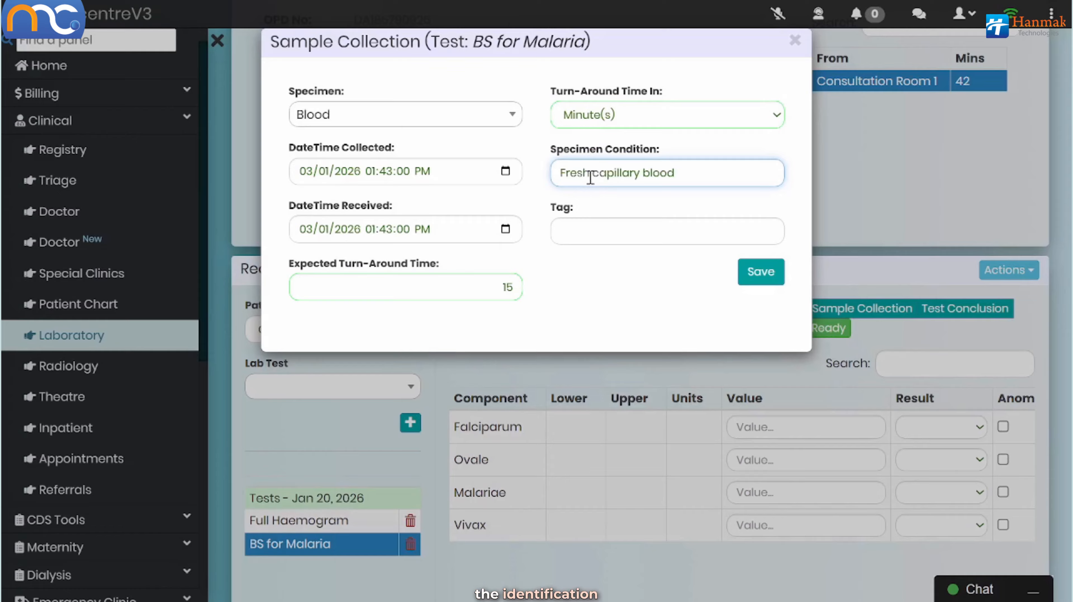
click(592, 228)
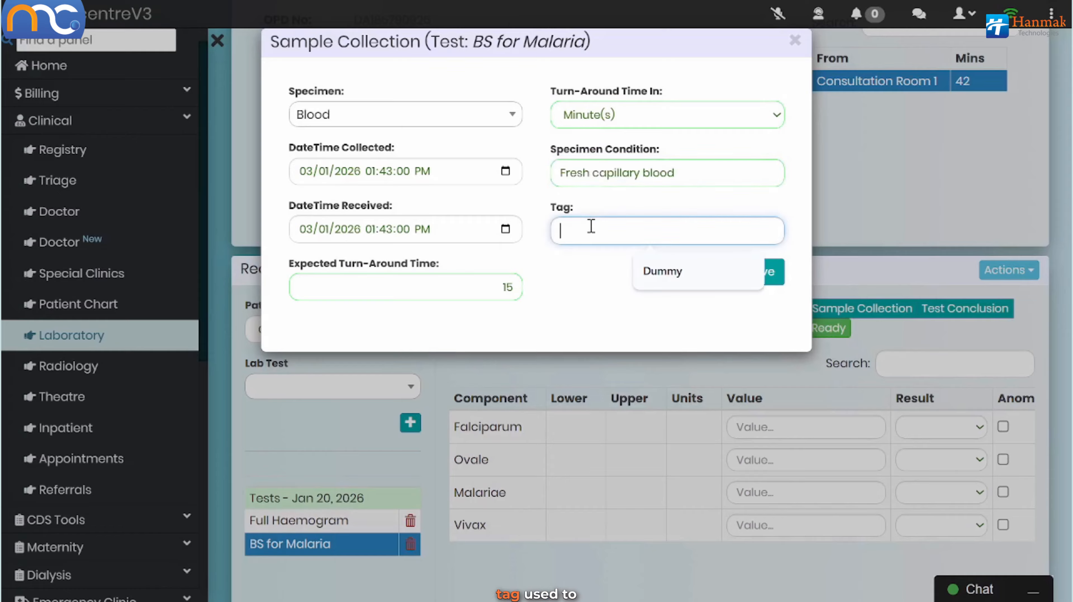
click(618, 271)
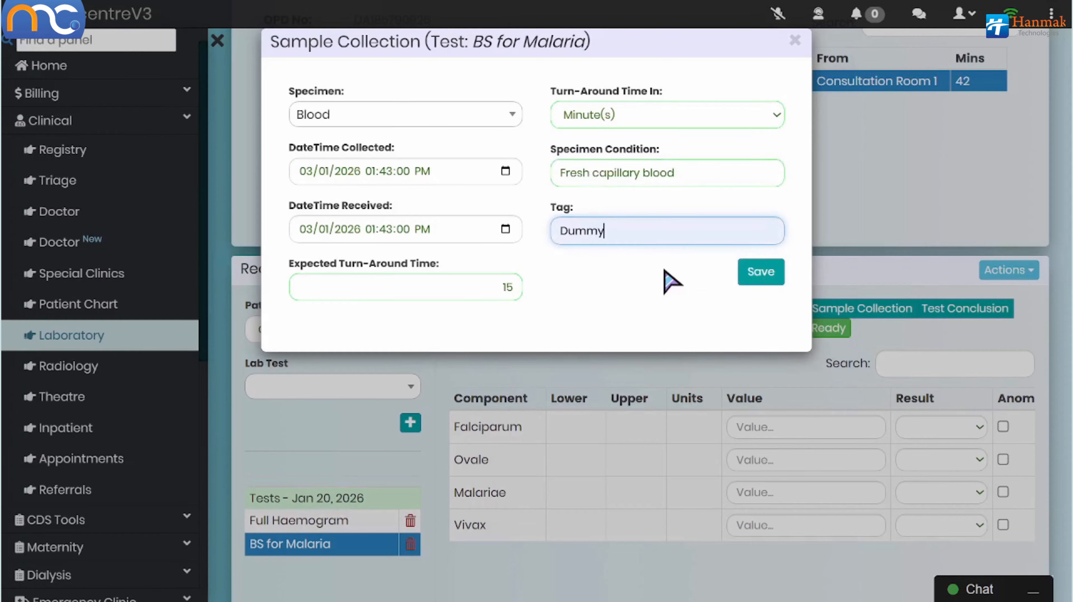
click(765, 276)
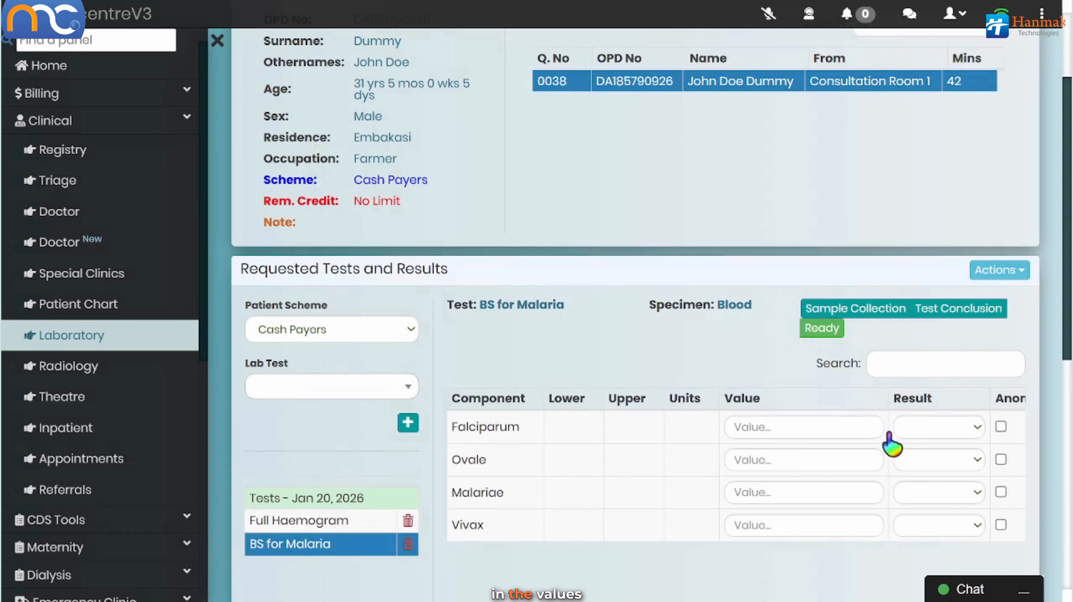
Record the BS for Malaria results: Falciparum as Seen, and Ovale, Malariae and Vivax as Not Seen
click(954, 428)
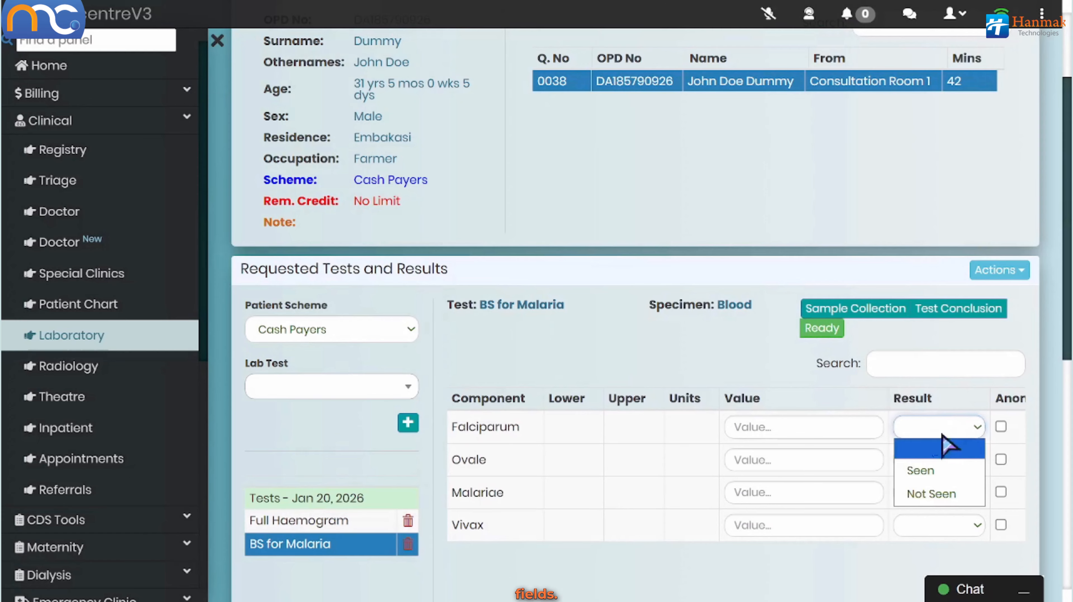
click(921, 471)
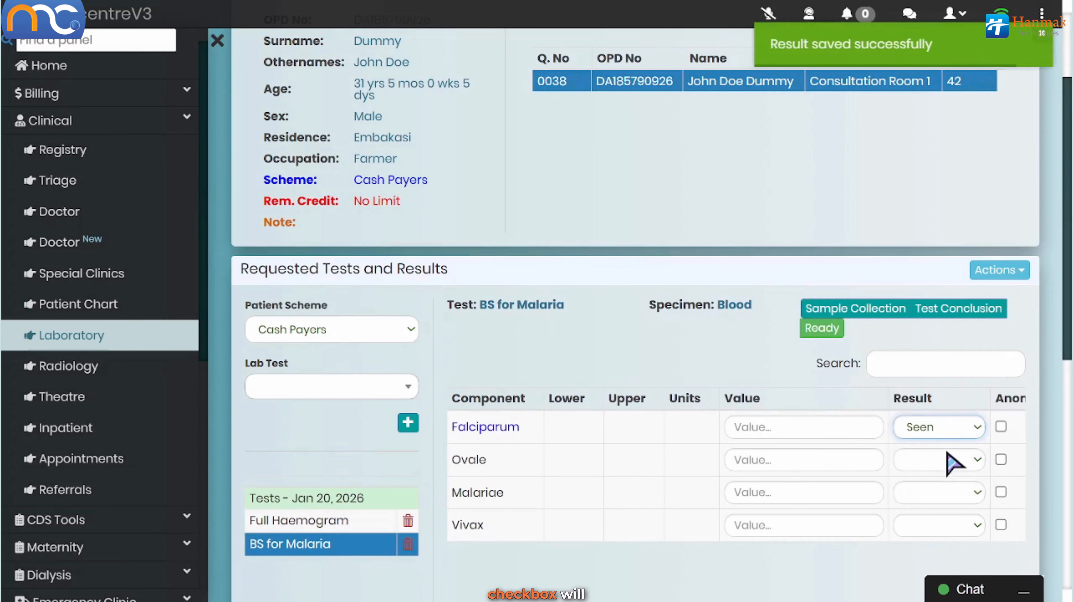
click(934, 460)
click(927, 526)
click(924, 491)
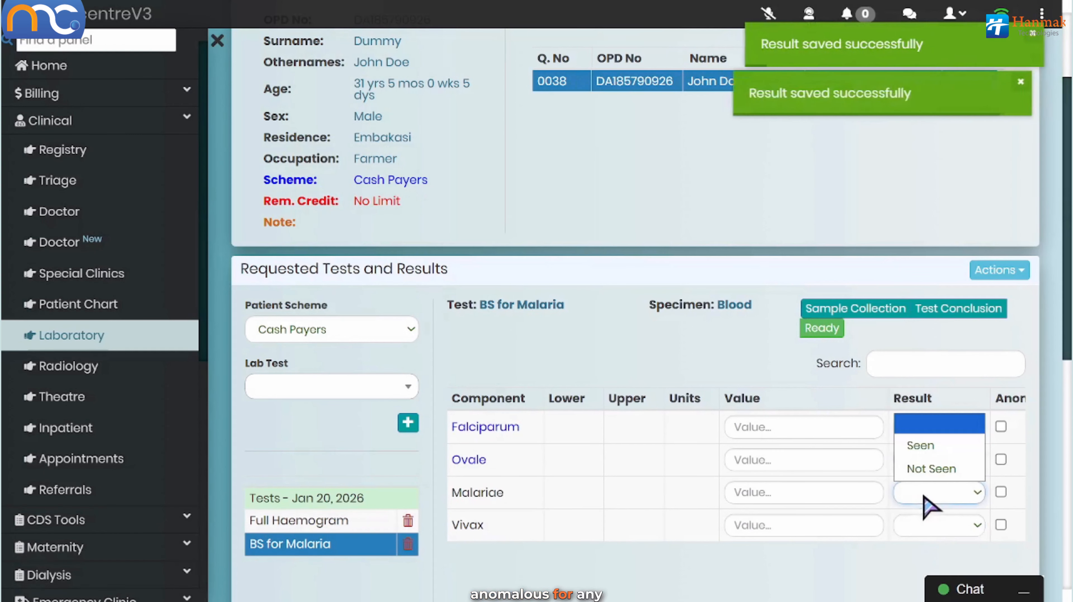
click(933, 469)
click(935, 526)
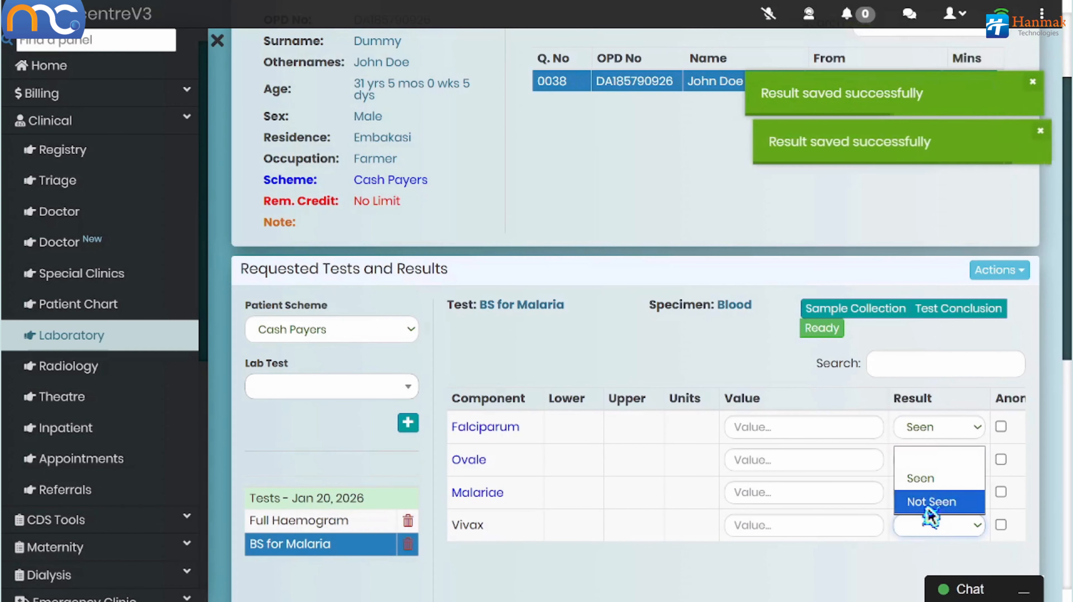
click(930, 504)
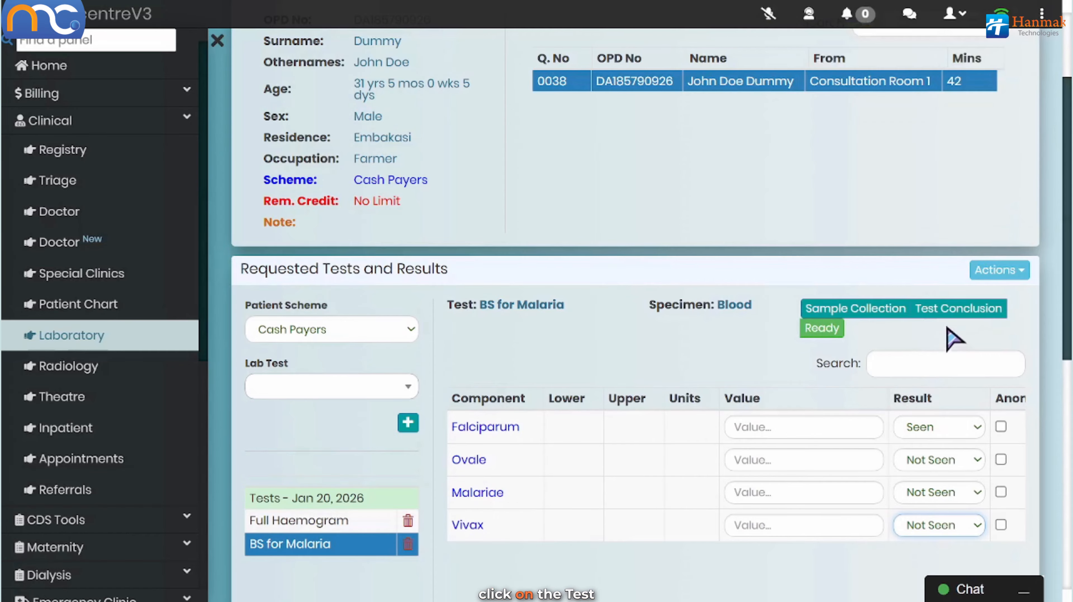
click(954, 314)
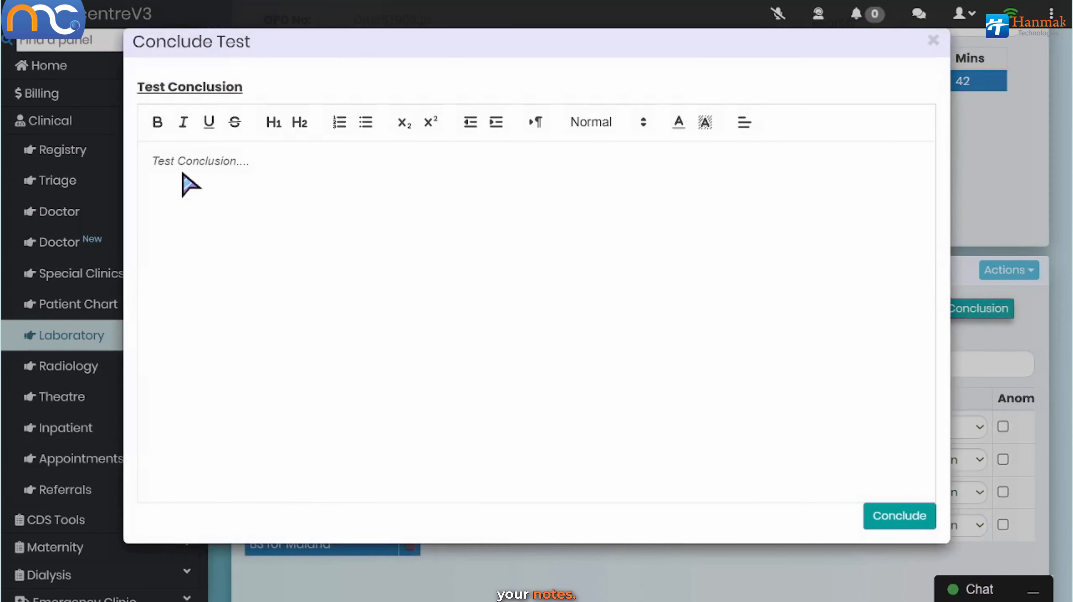
click(195, 161)
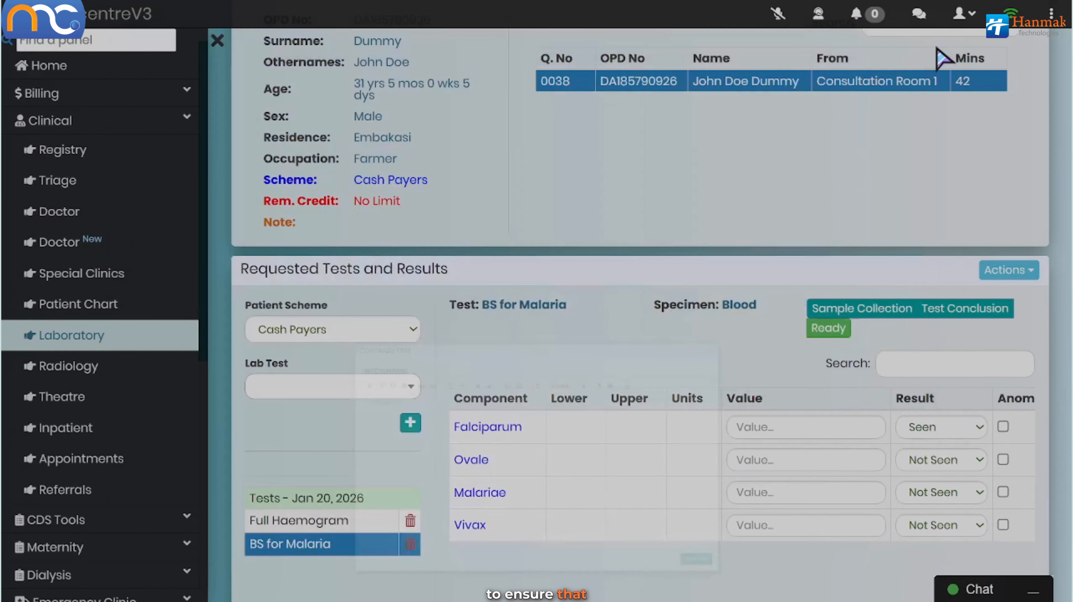
click(934, 41)
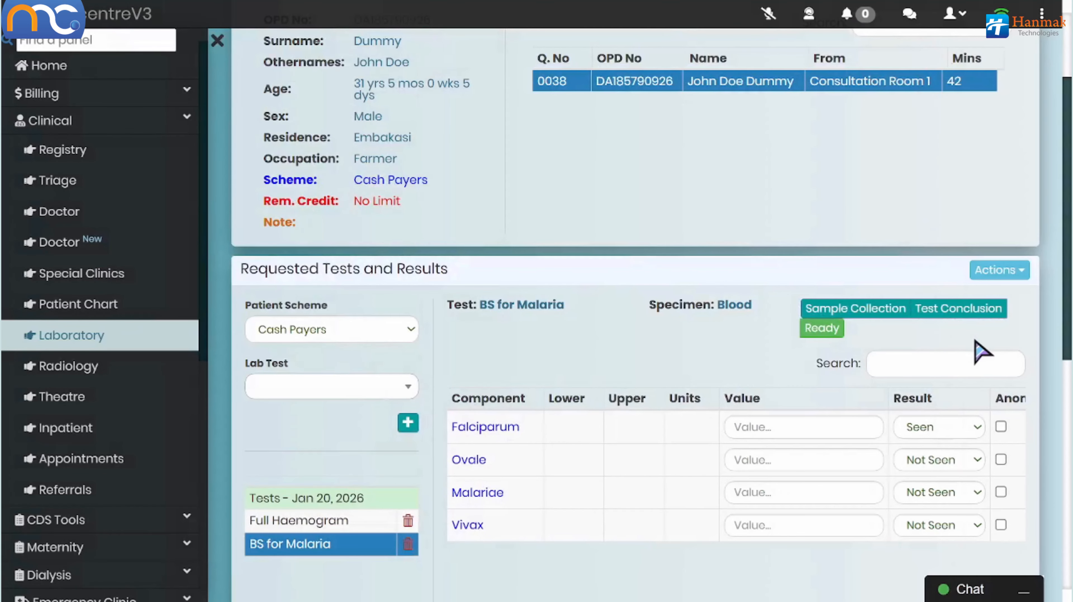
Approve the lab results of the BS for Malaria test
click(997, 274)
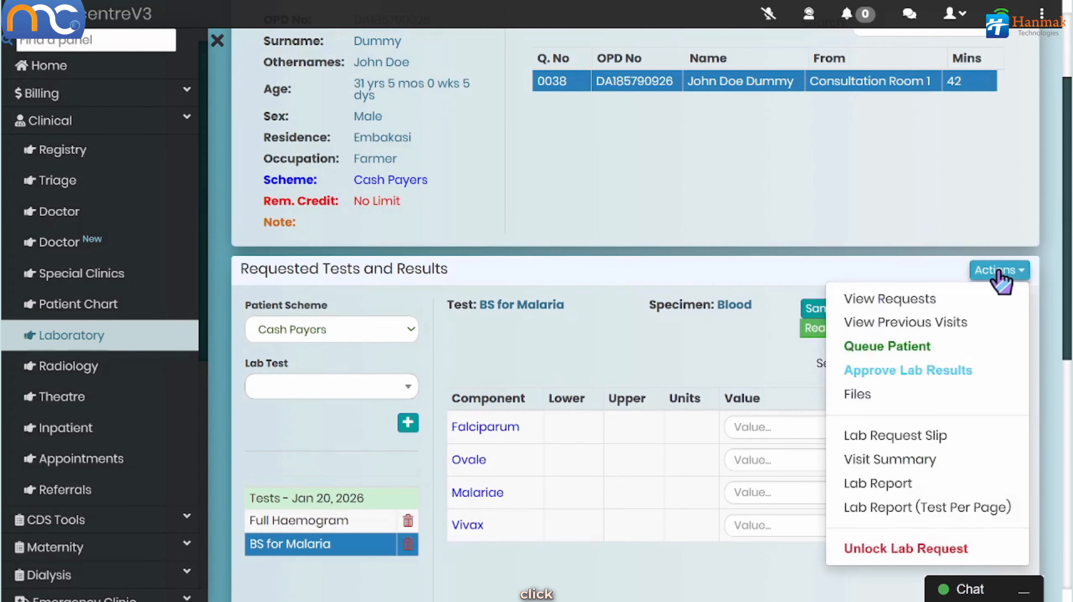
click(923, 371)
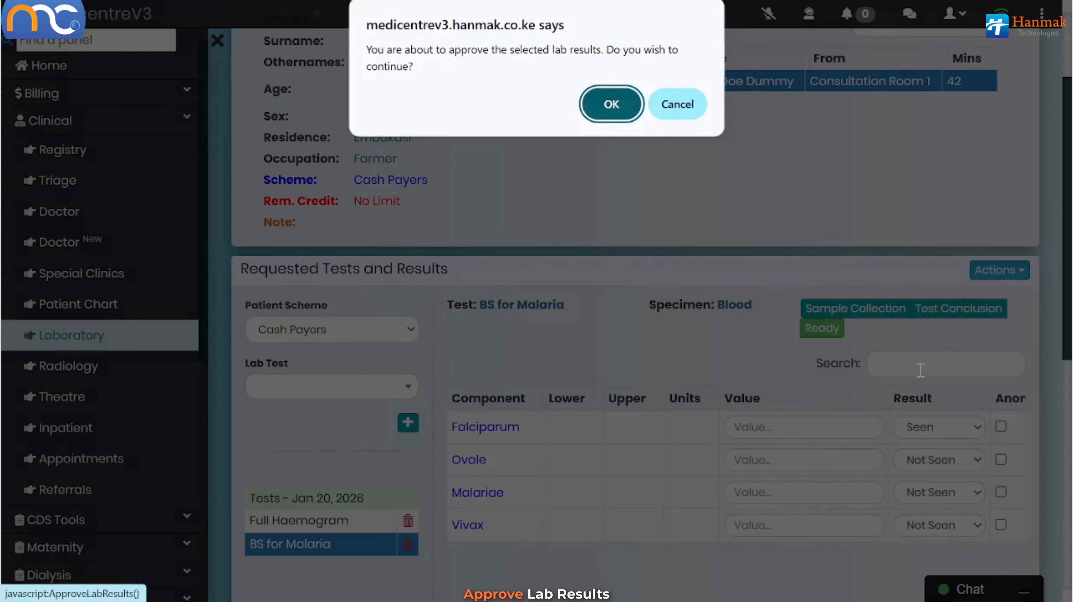
click(616, 105)
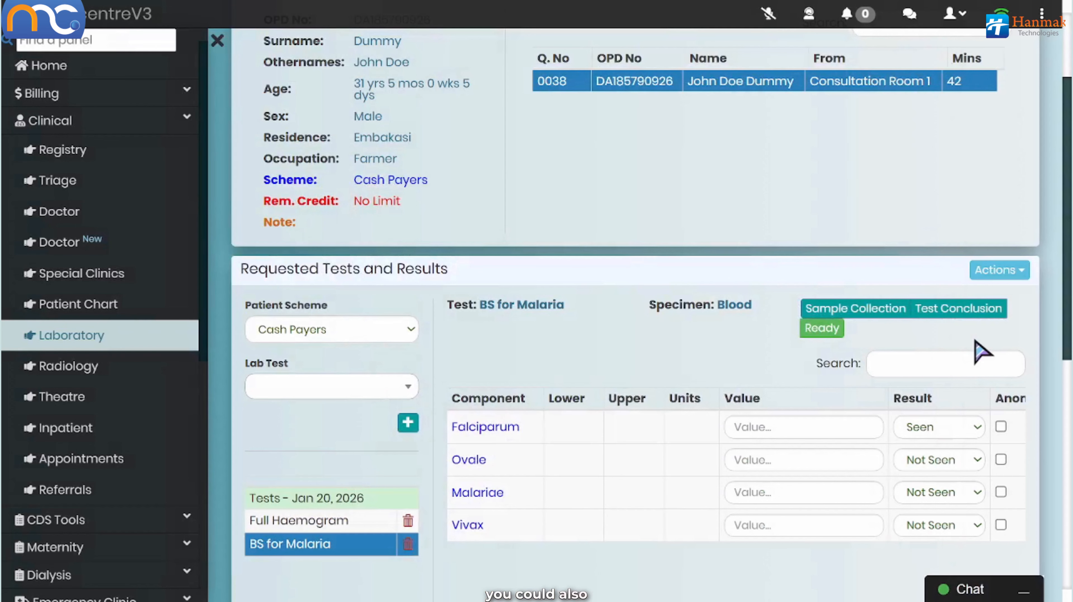
scroll(982, 352, down, 2)
click(995, 169)
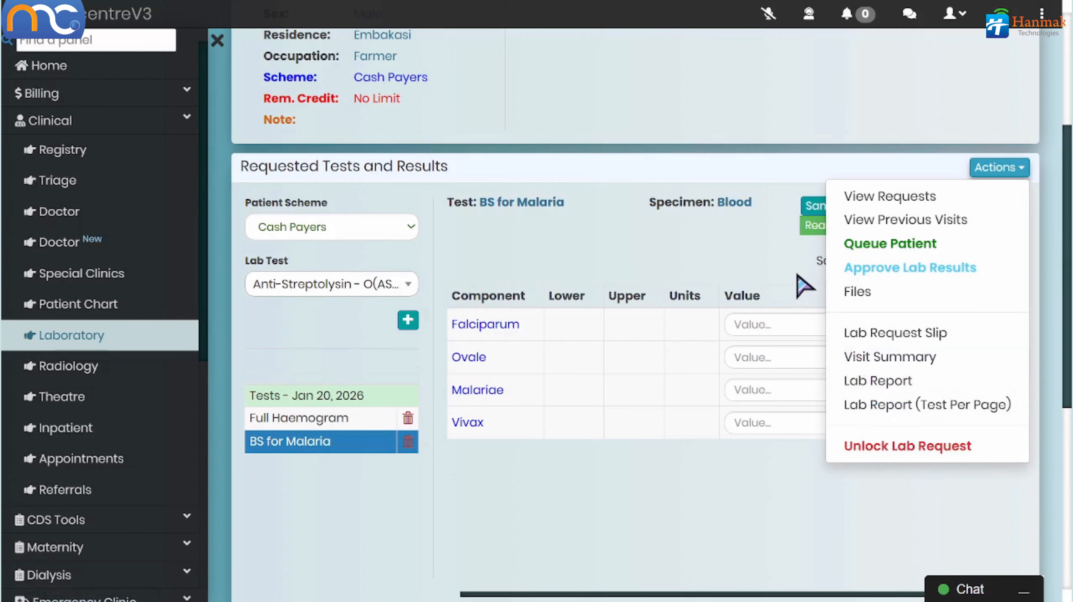
click(805, 286)
Submit the lab report and queue the patient from Laboratory to Consultation Room 1 under the General Outpatient clinic
scroll(856, 312, down, 4)
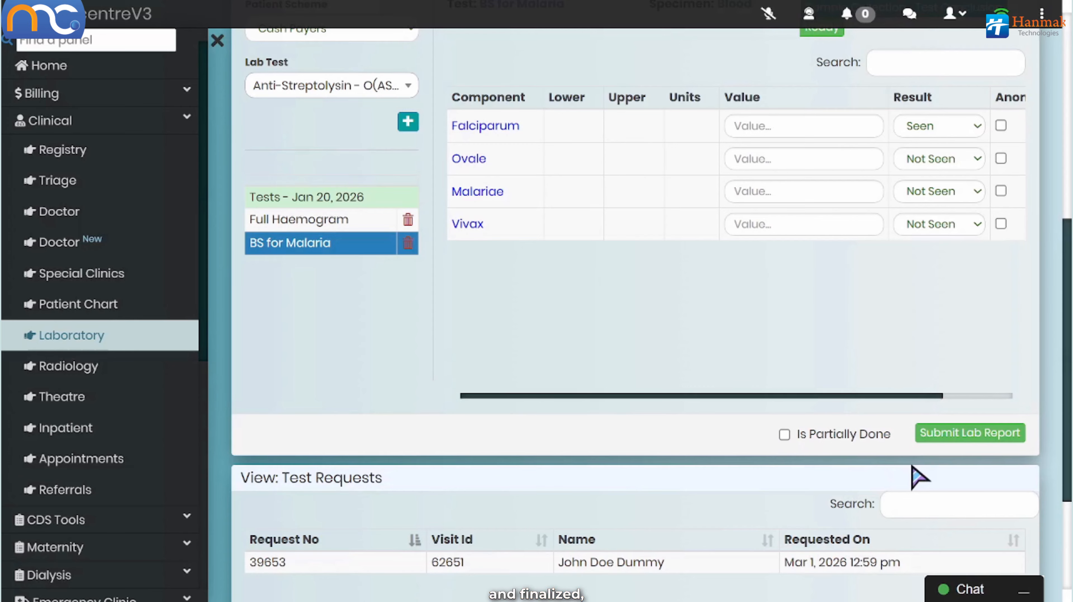
click(970, 435)
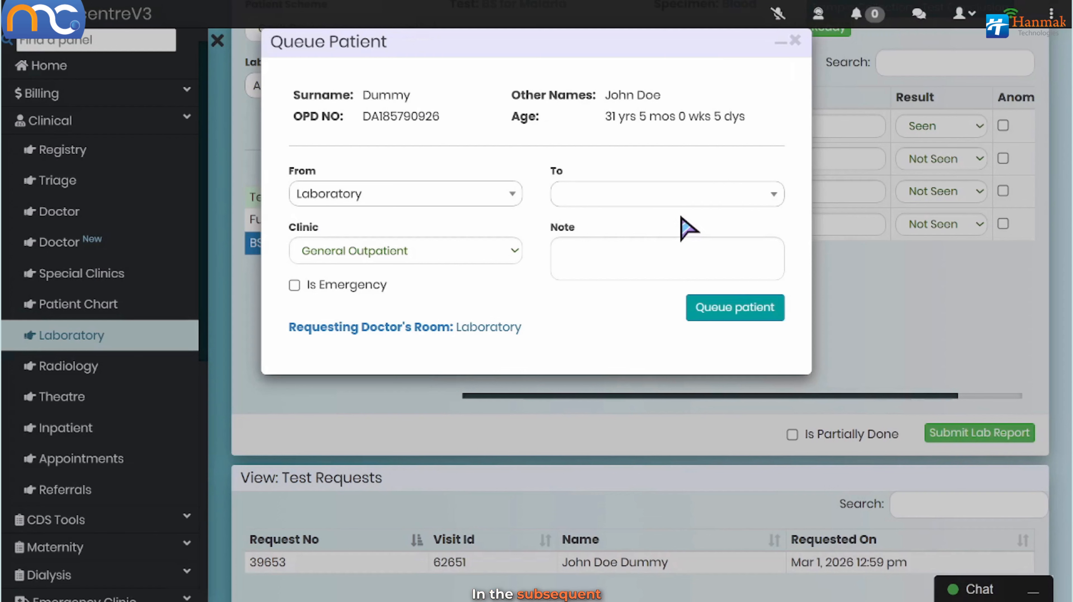
click(674, 198)
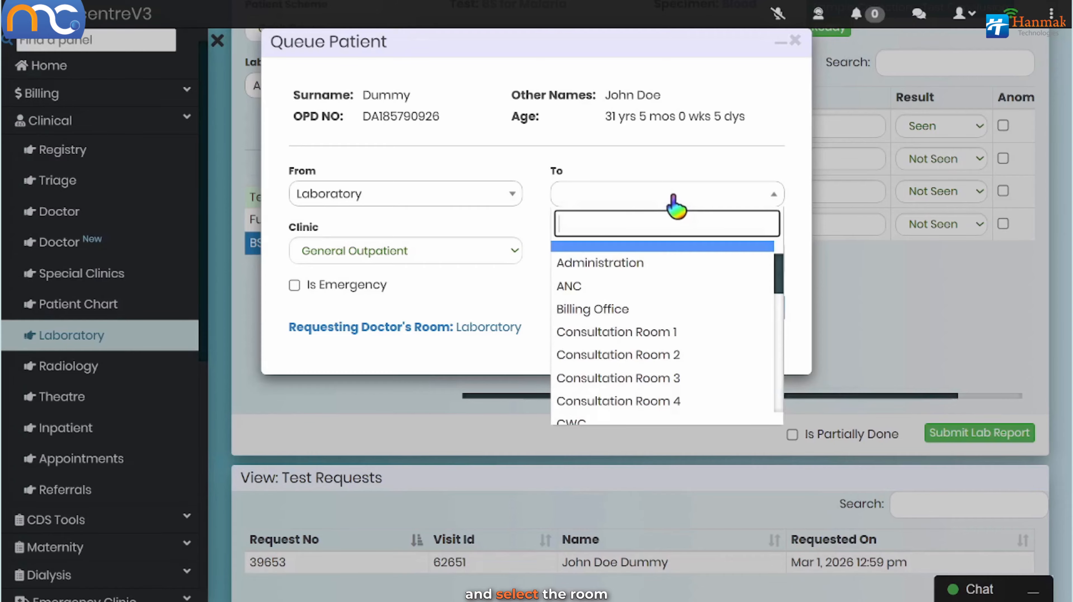
click(661, 332)
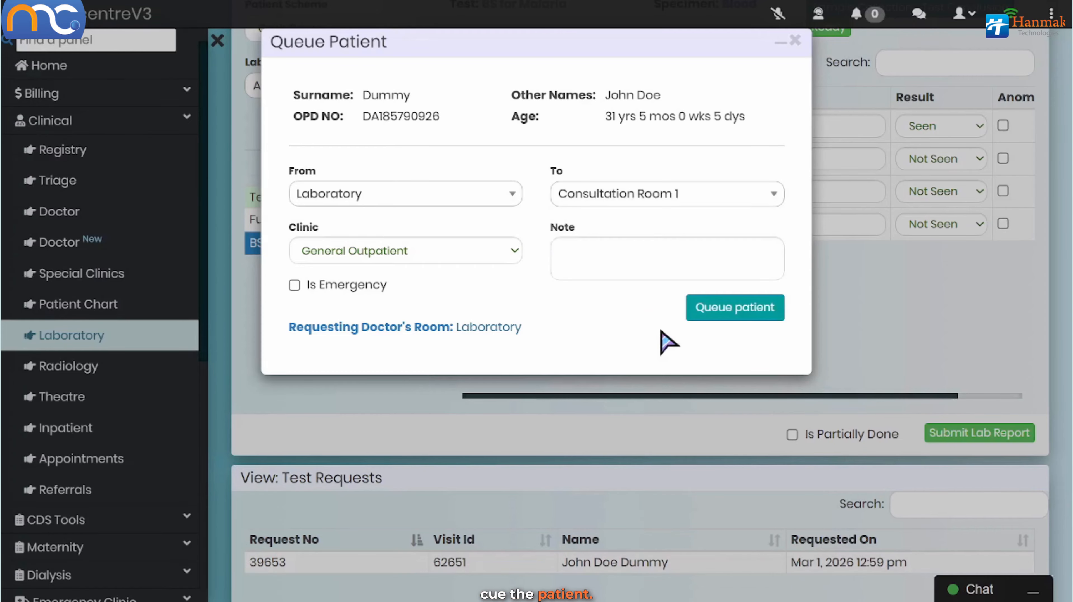
click(729, 314)
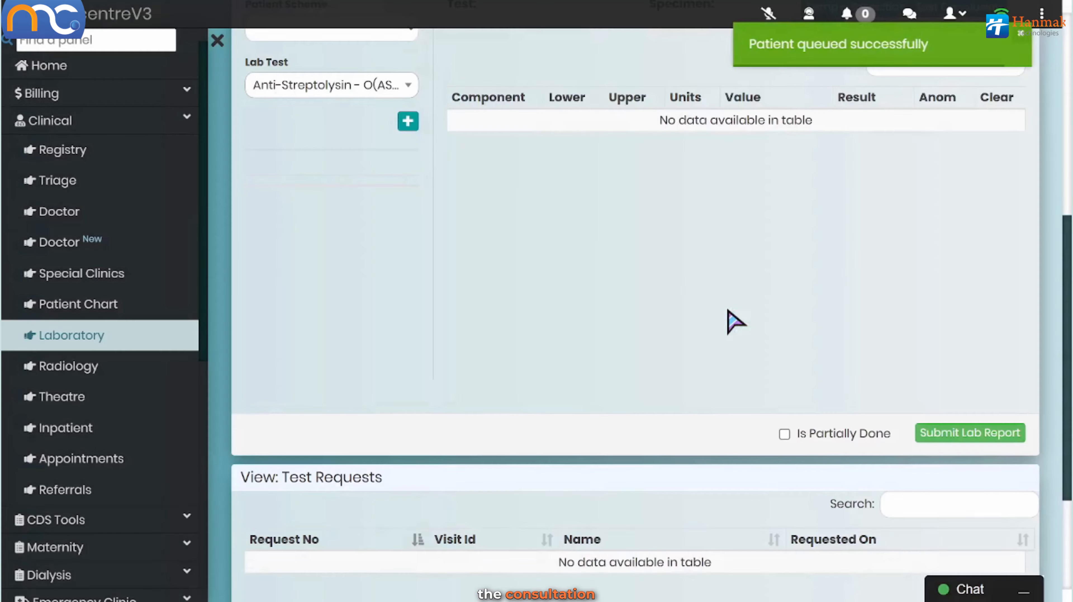
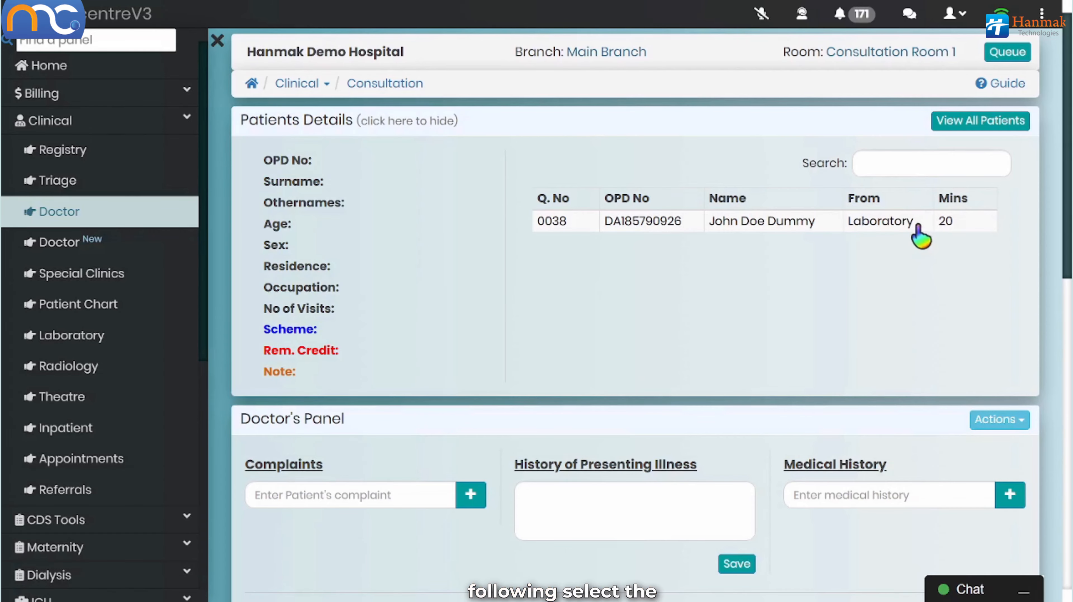
Load the patient queued from Laboratory in the doctor's queue and review the BS for Malaria results in the lab report
click(918, 224)
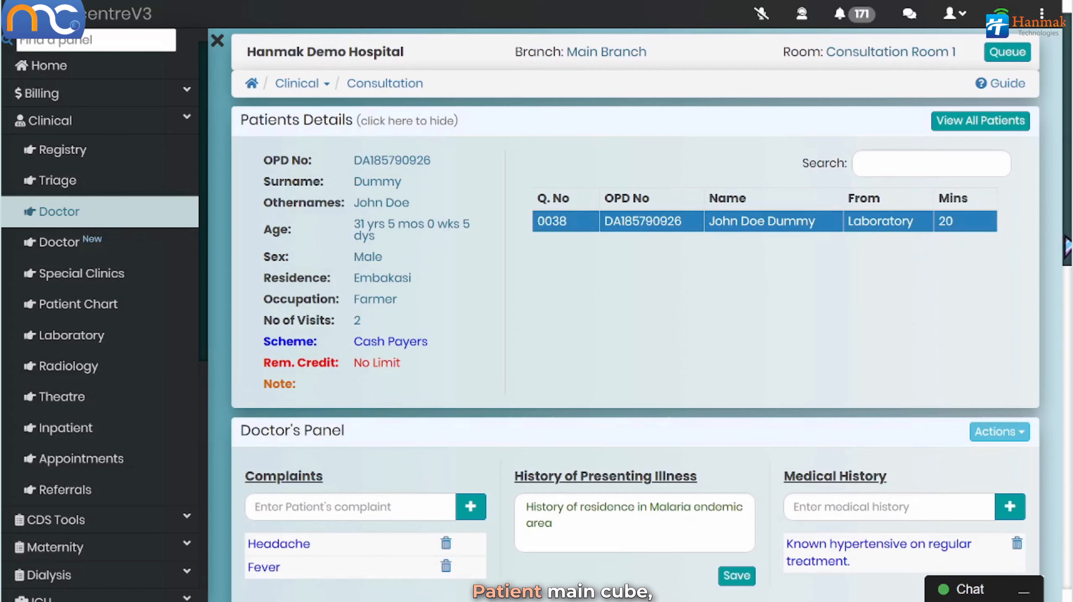
drag(1068, 253, 1069, 310)
scroll(1054, 314, down, 3)
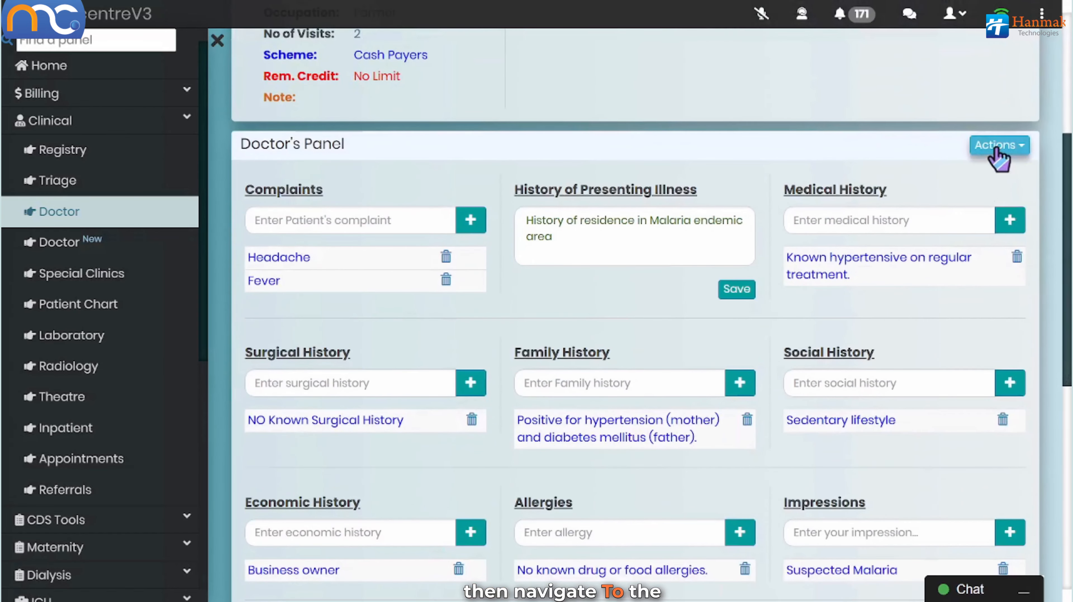
click(997, 147)
scroll(942, 506, down, 1)
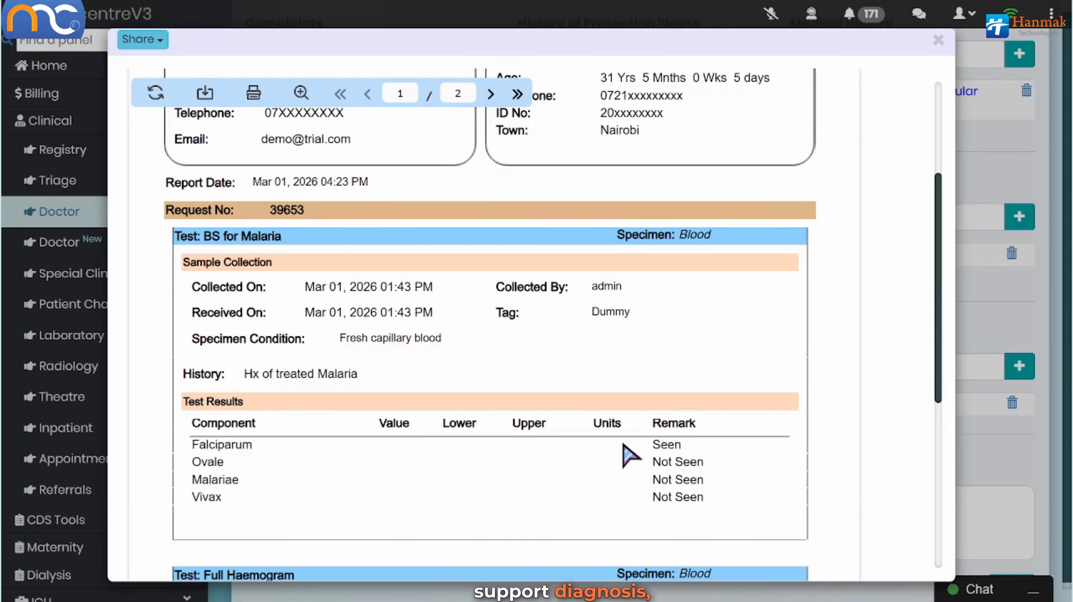
drag(623, 444, 685, 447)
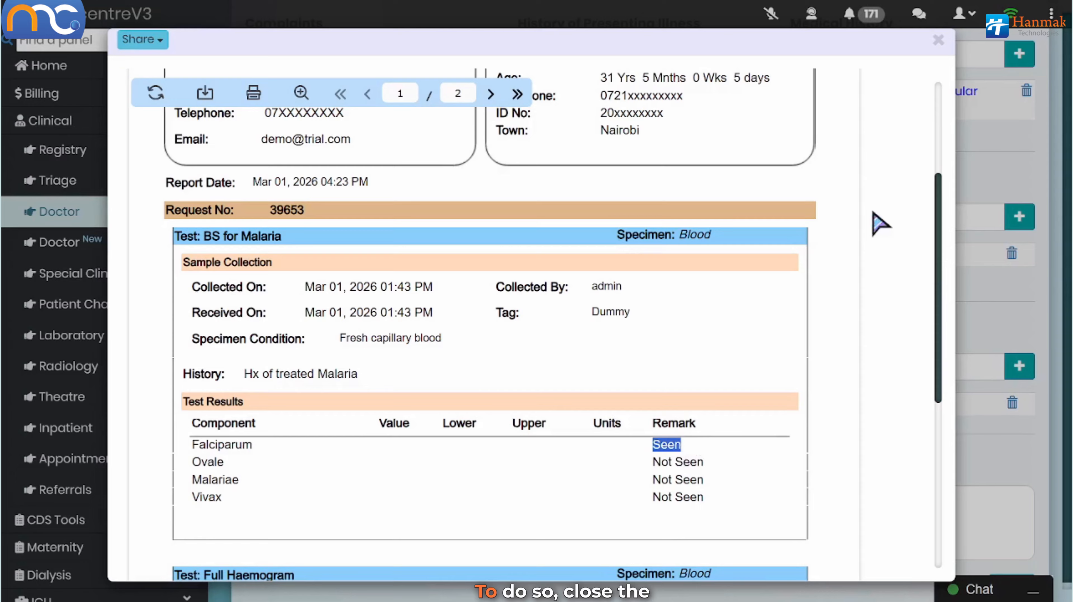
click(939, 40)
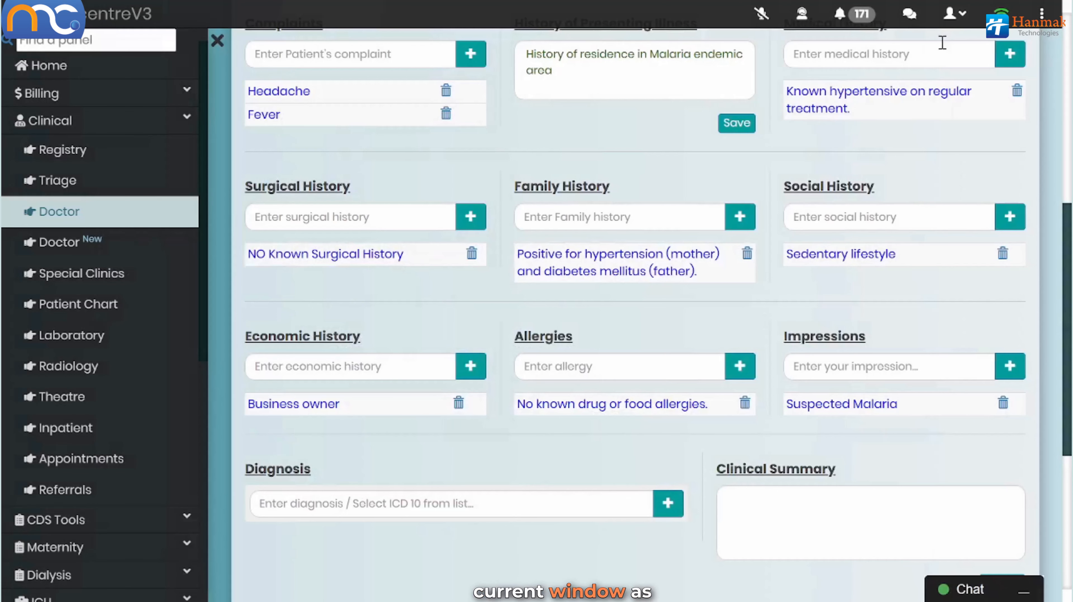
Add the diagnosis "Malaria due to Plasmodium falciparum" for the patient and dismiss the order set notification
click(338, 503)
text(falci)
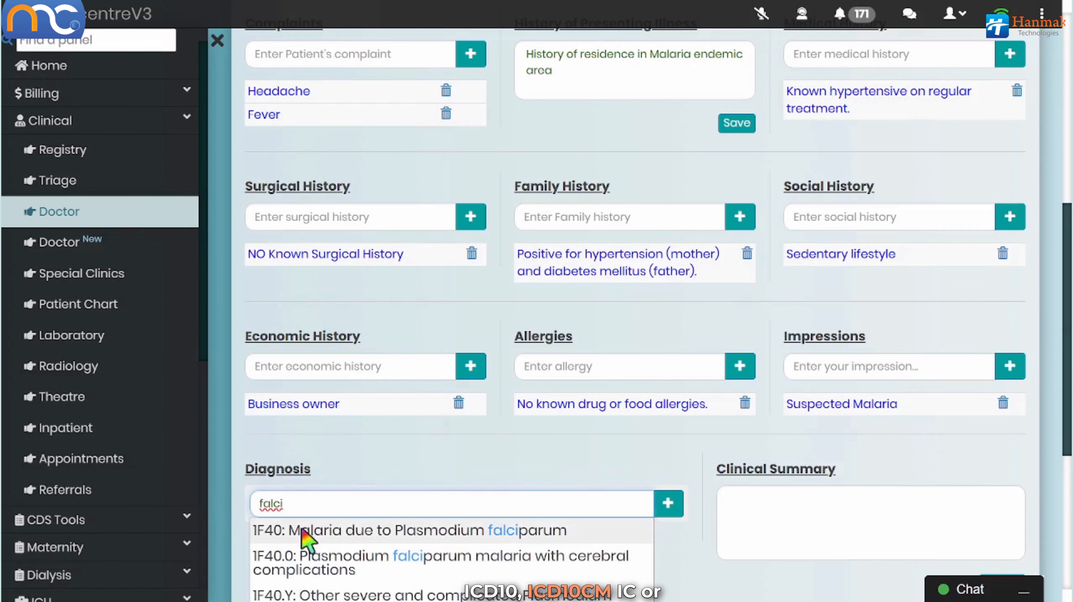
click(307, 532)
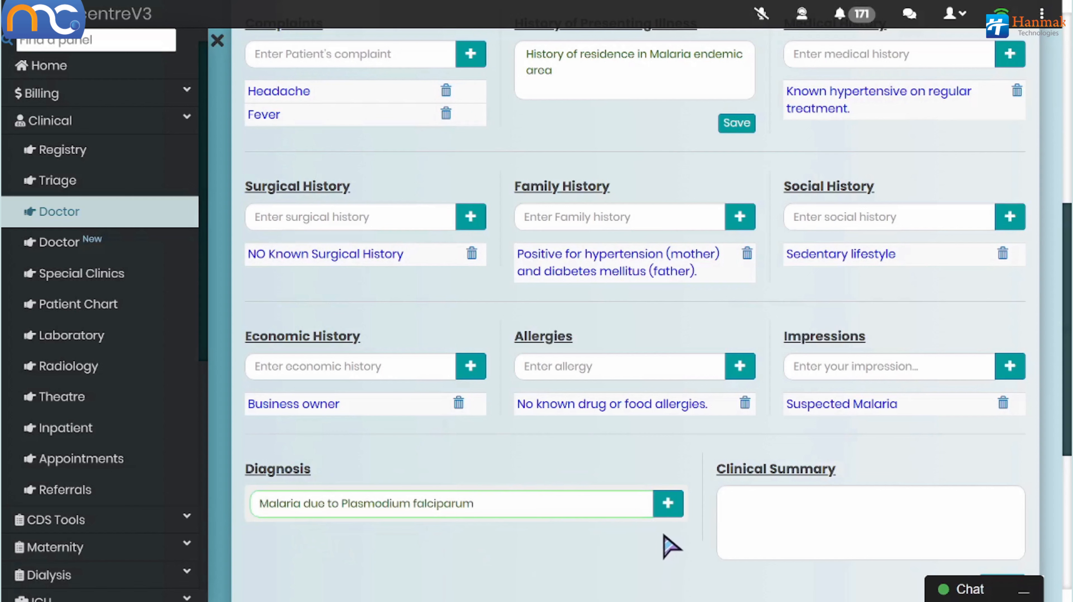
click(668, 503)
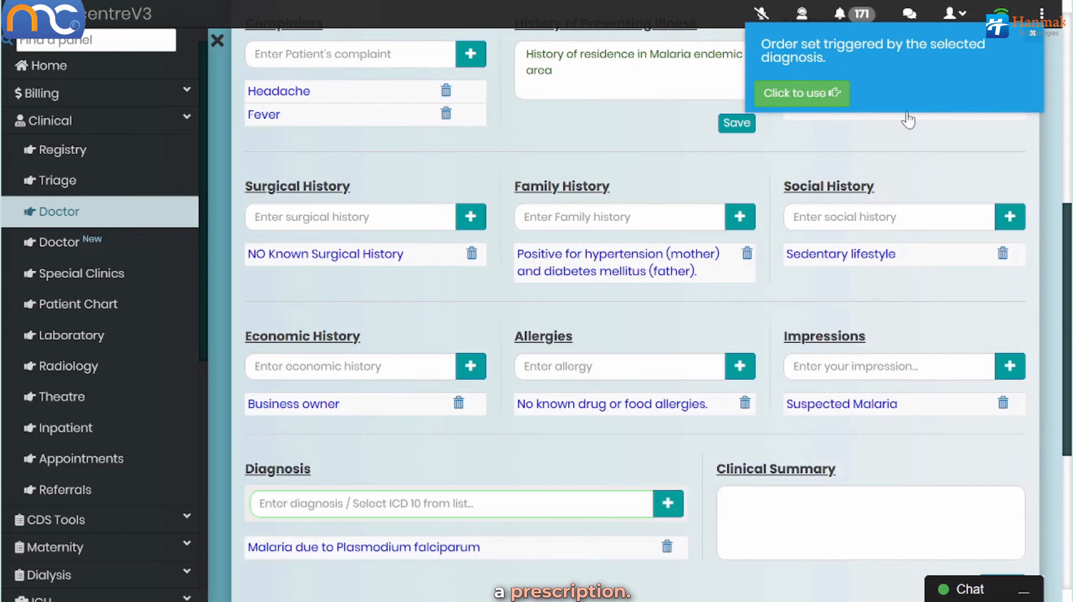
click(910, 106)
Start a drug prescription from the Pharmacy storage location and choose ARTEMETHER-LUMEFANTRINE TABLETS as the item
scroll(927, 118, up, 2)
click(1000, 60)
click(888, 303)
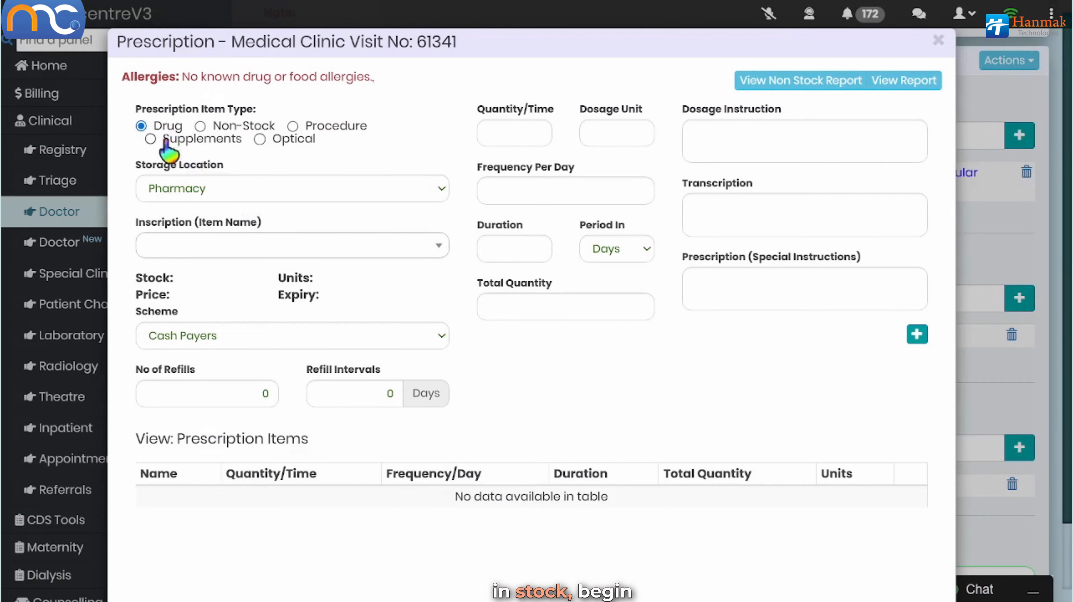
click(246, 200)
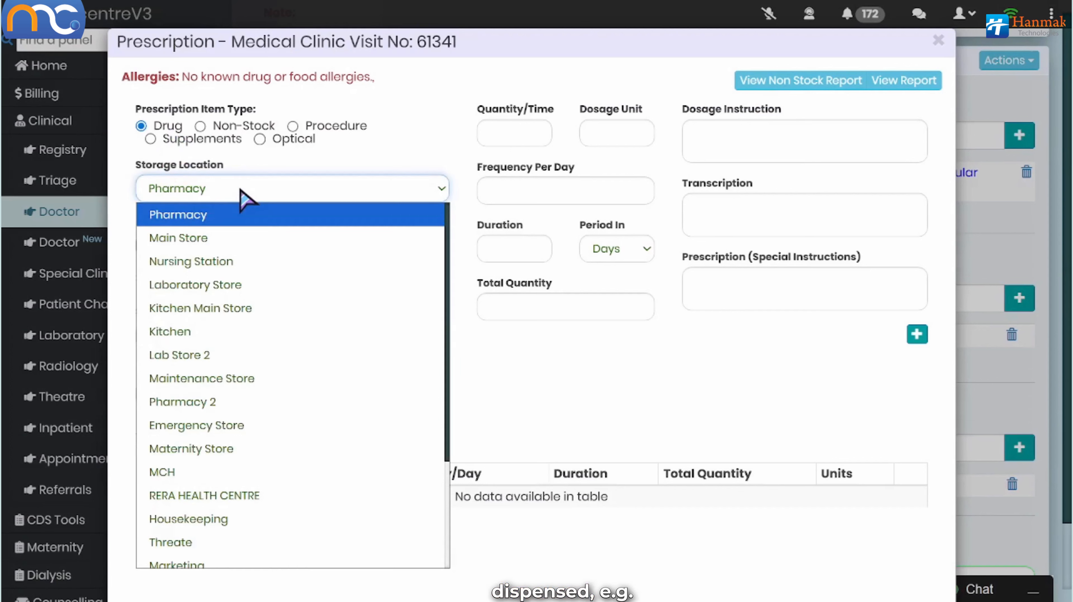
click(210, 218)
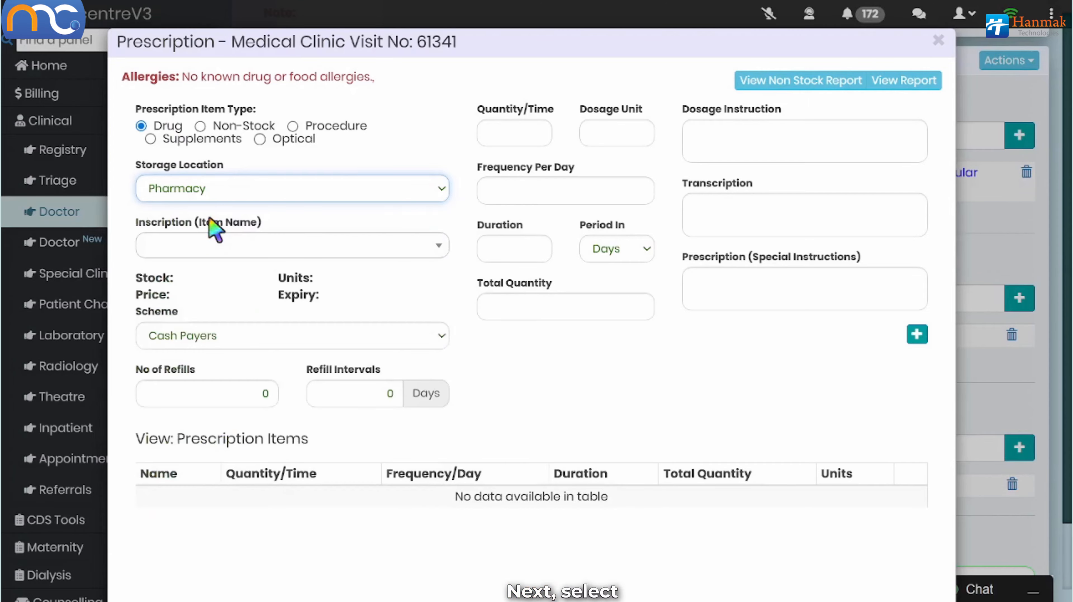
click(211, 247)
text(a)
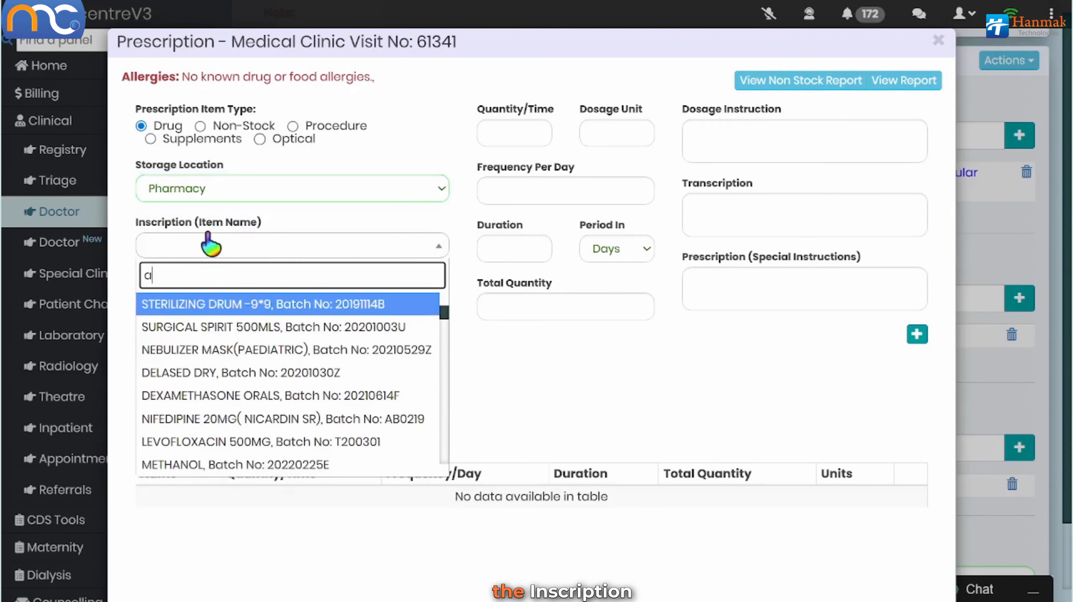
text(rt)
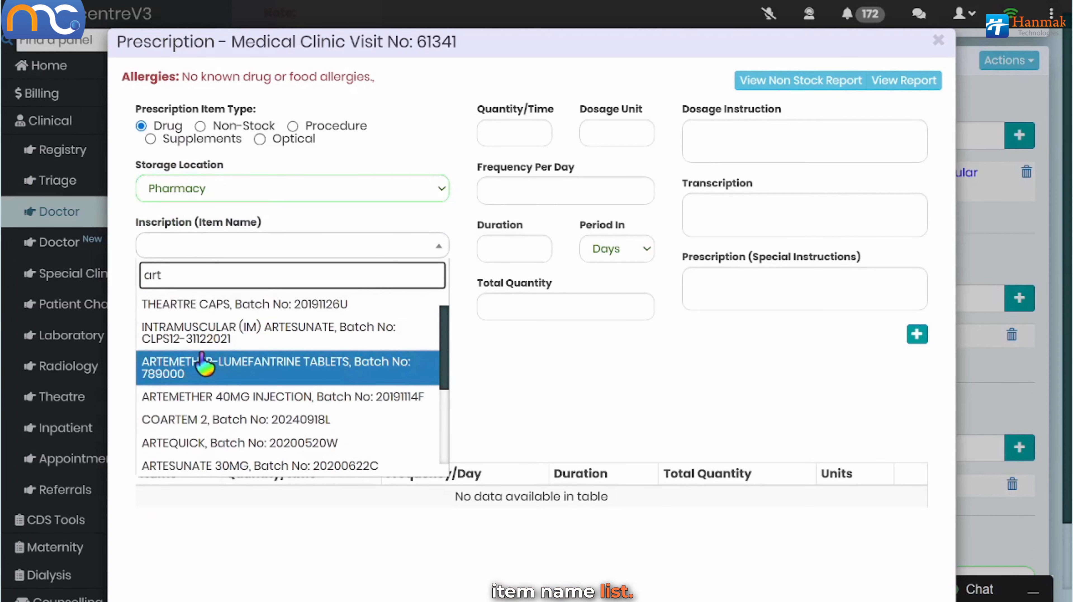
click(208, 365)
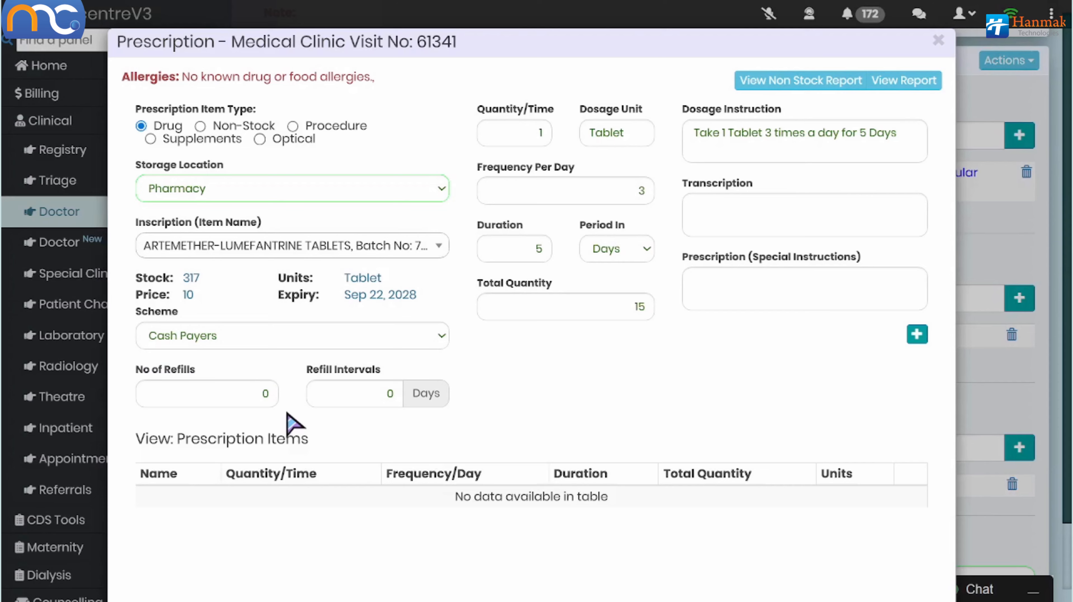
Keep the number of refills and refill interval at 0 and set the quantity per time to 4 with dosage unit Tablet
click(275, 393)
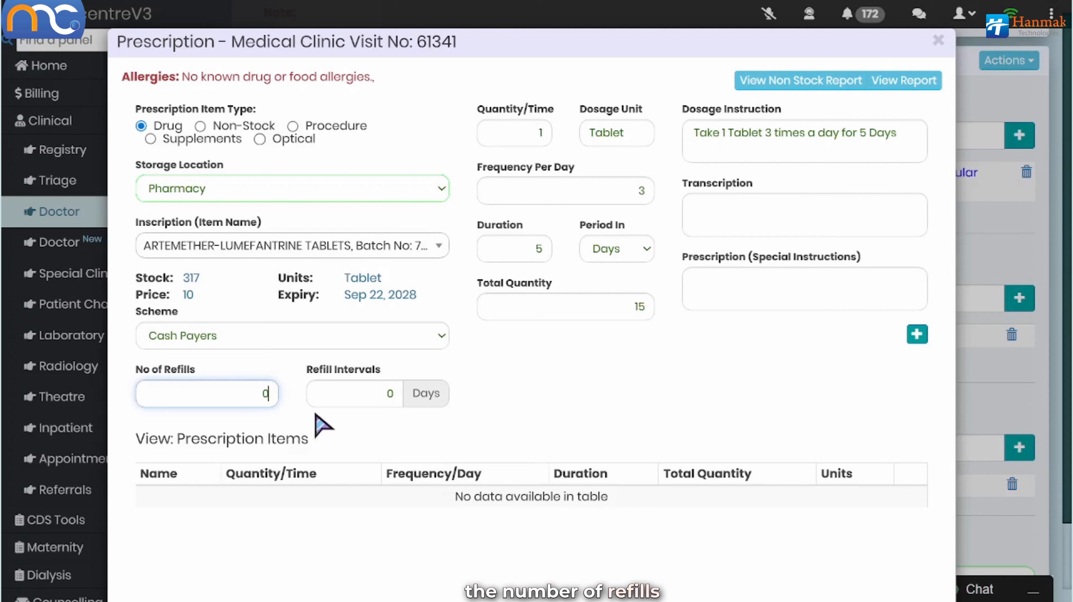
click(397, 395)
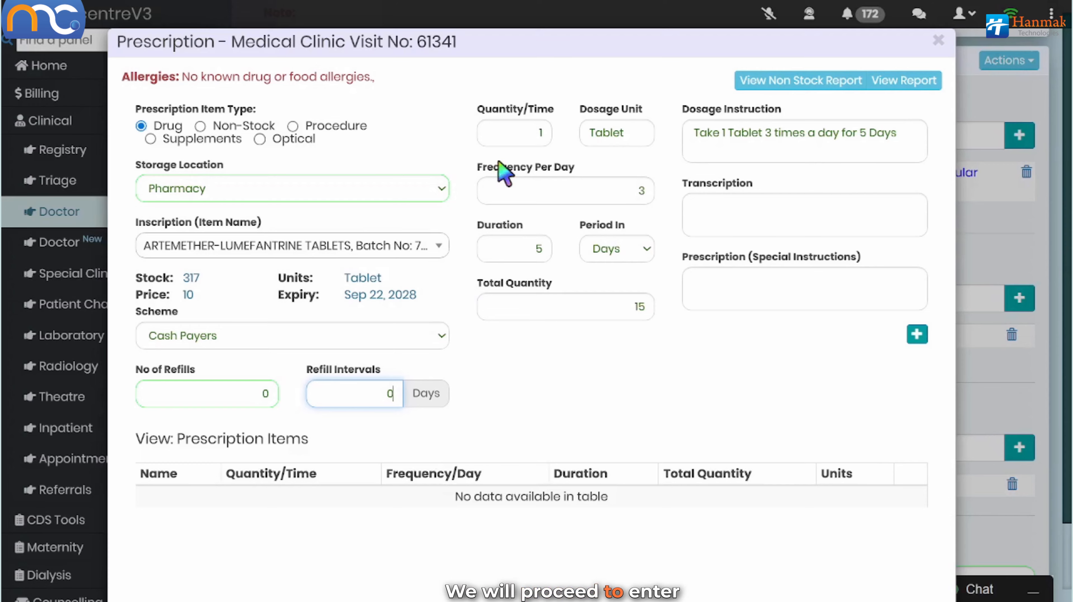
click(522, 136)
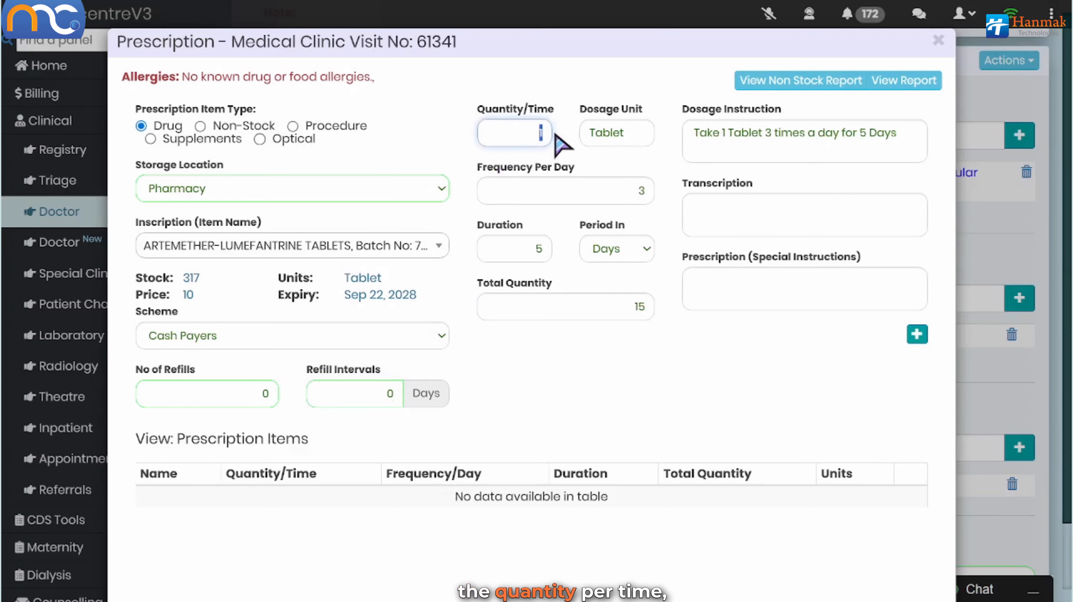
key(BackSpace)
text(4)
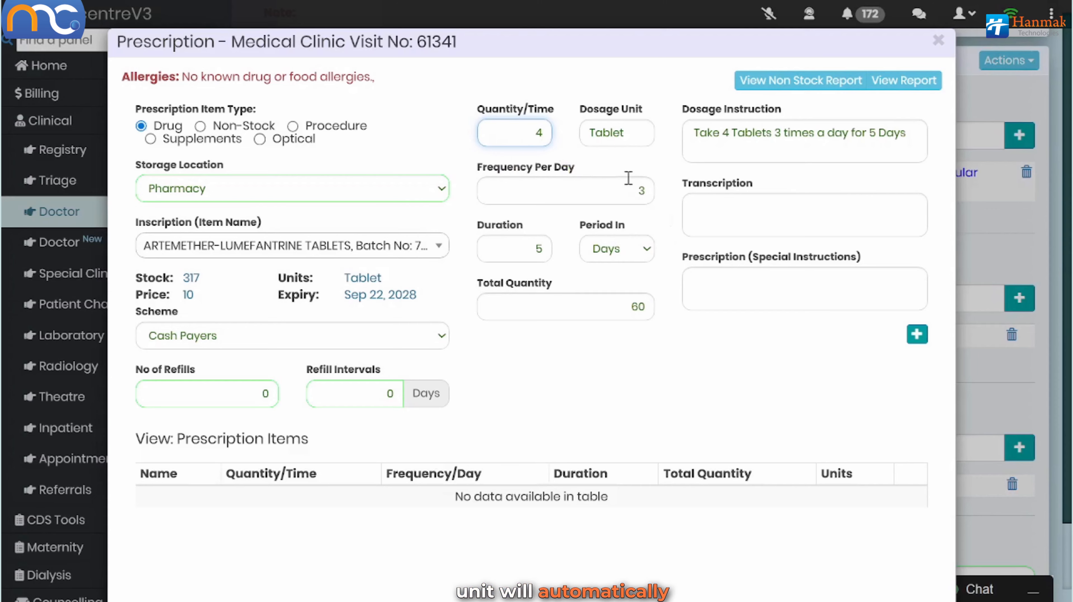
drag(625, 133, 577, 138)
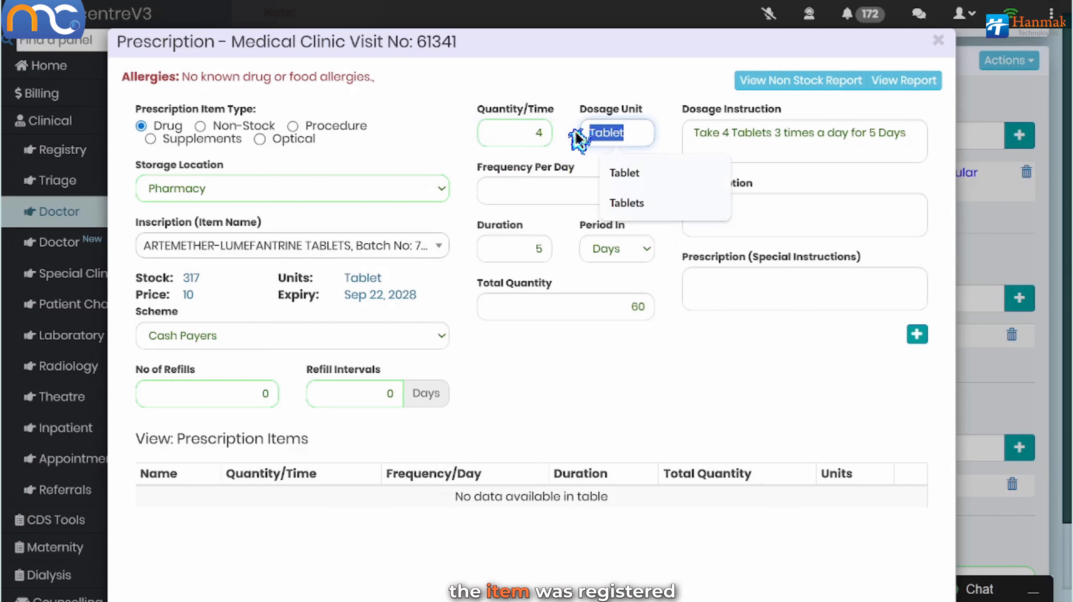
click(578, 139)
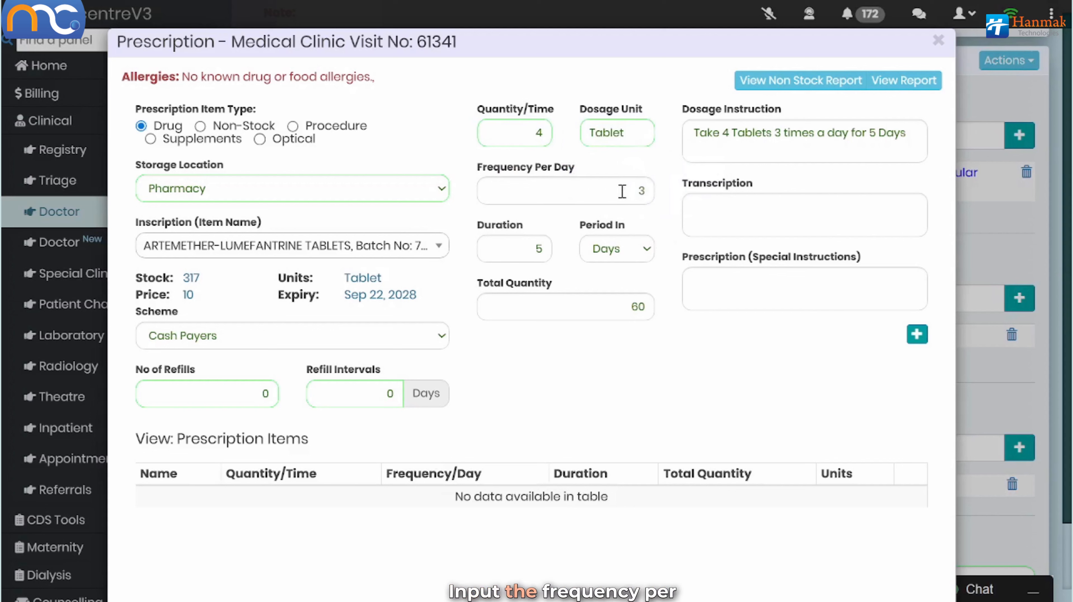
Set the frequency per day to 2 and the duration to 3 Days
drag(626, 189, 680, 202)
key(BackSpace)
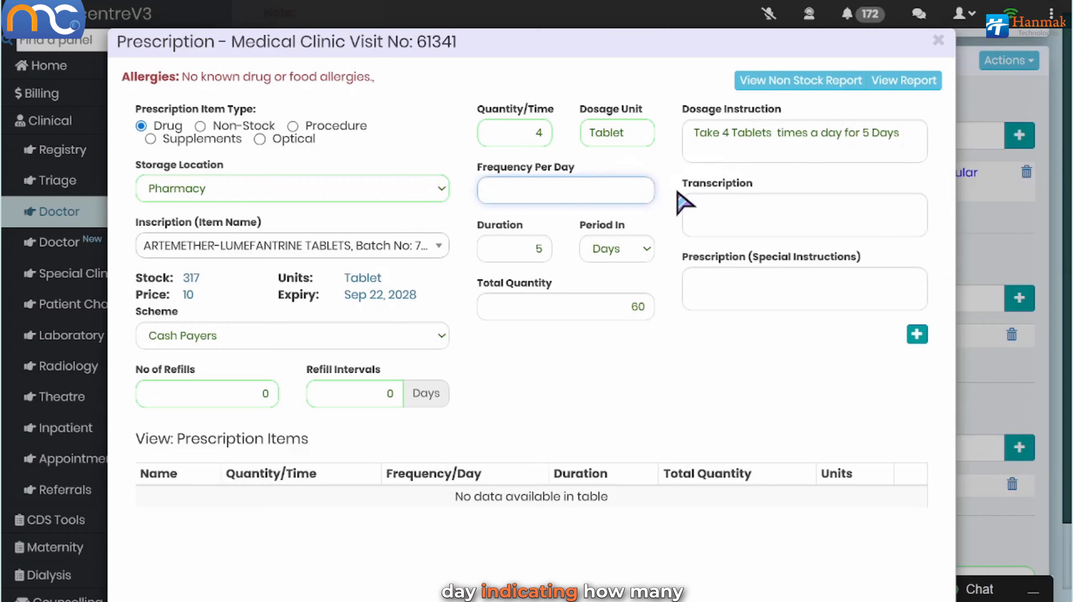
text(2)
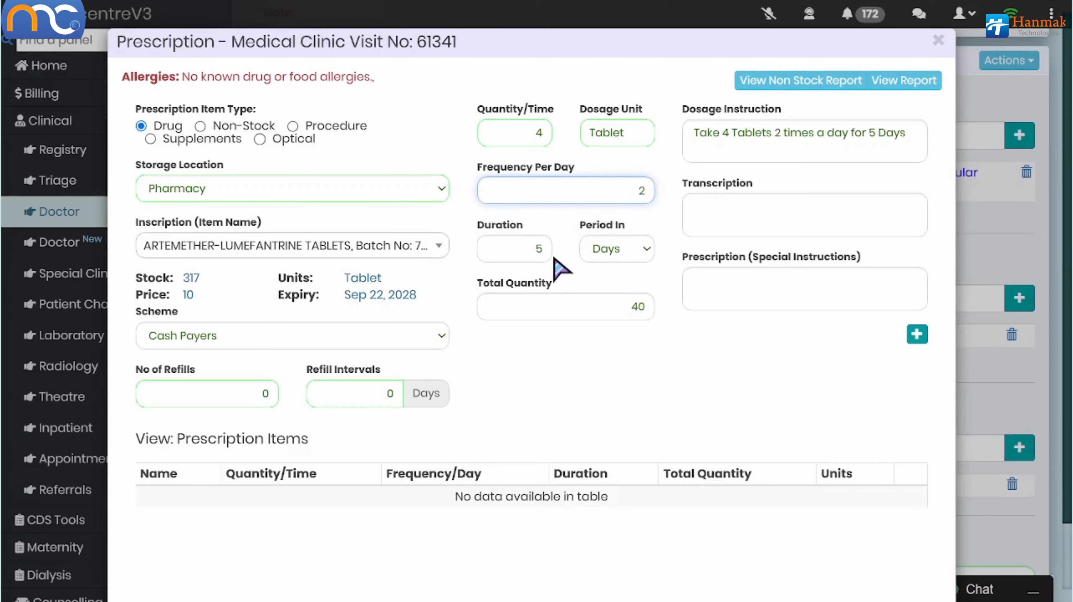
double_click(539, 249)
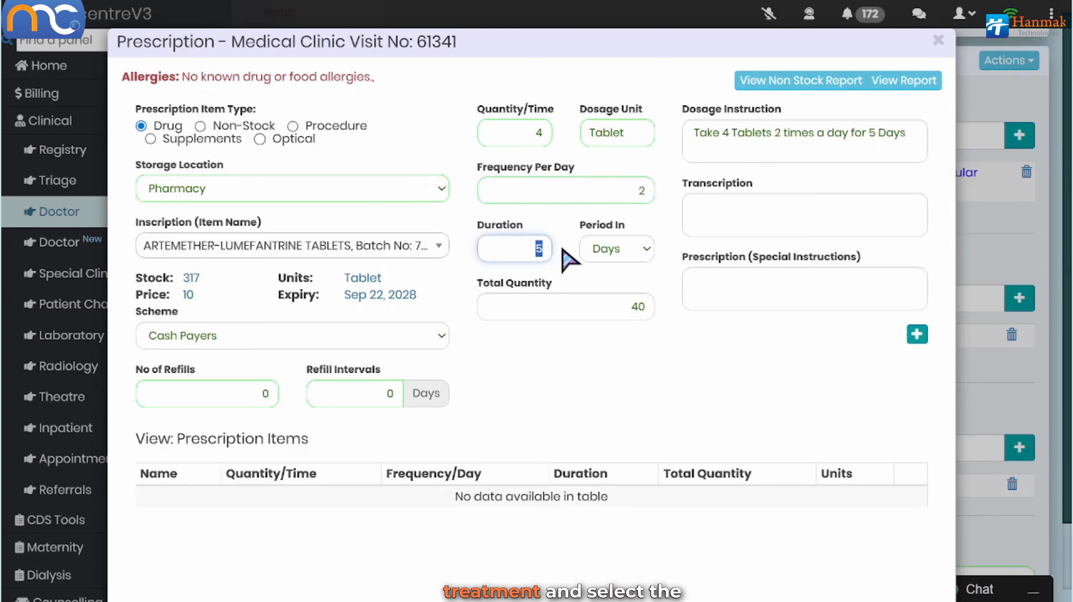
text(3)
click(628, 249)
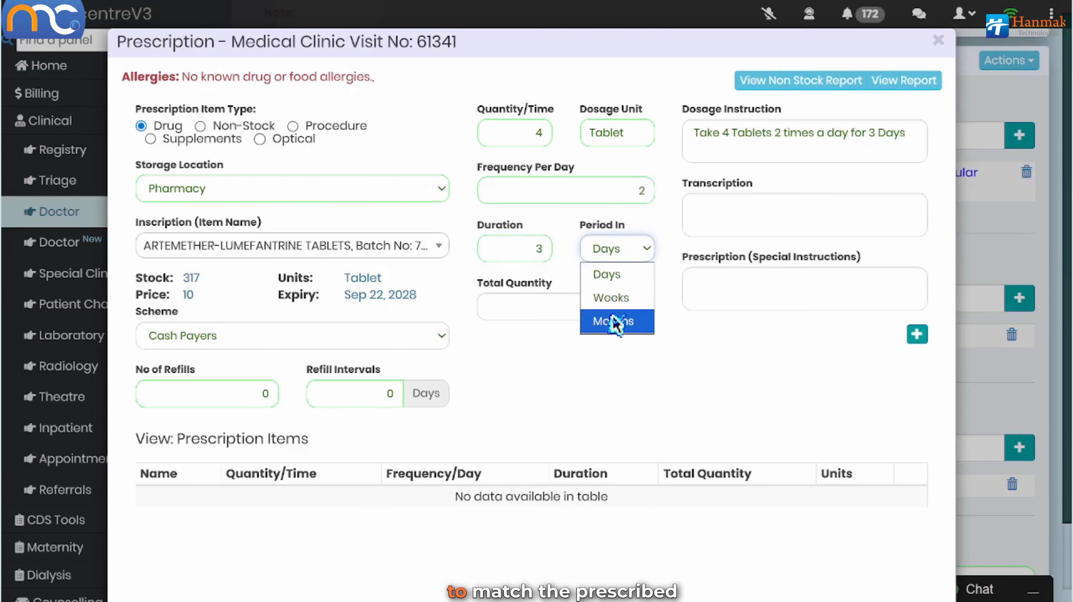
click(618, 276)
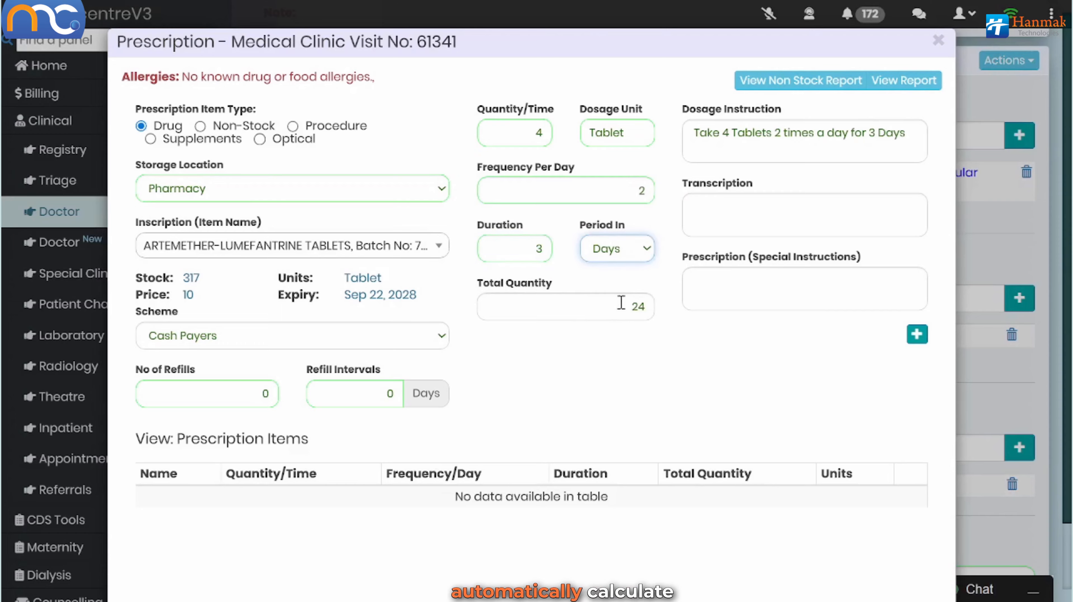
Check the calculated total quantity and the generated dosage instruction of the prescription
drag(623, 303, 650, 303)
double_click(655, 354)
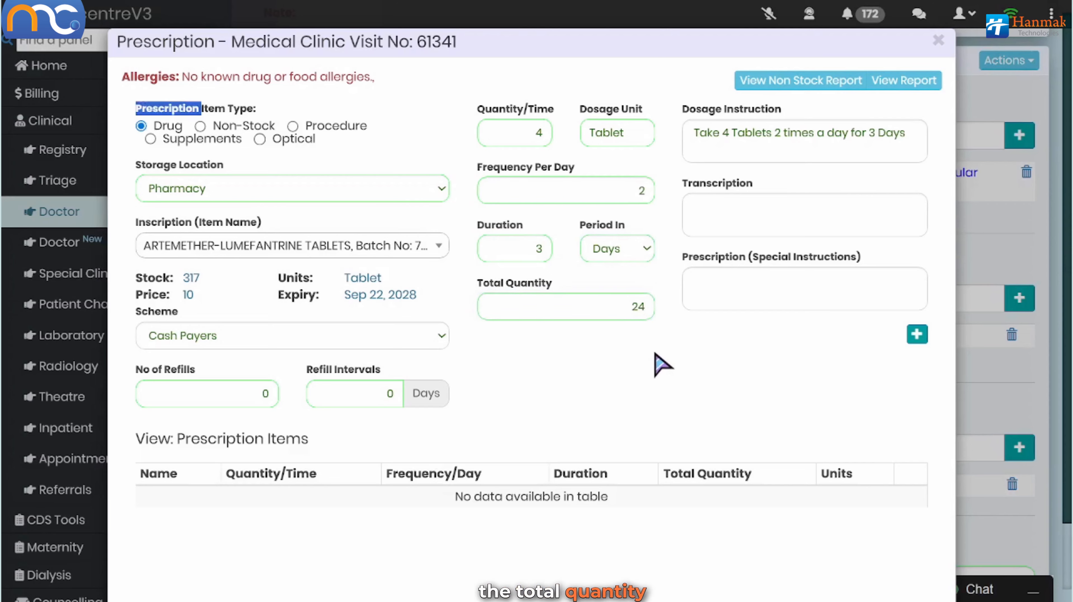
click(642, 352)
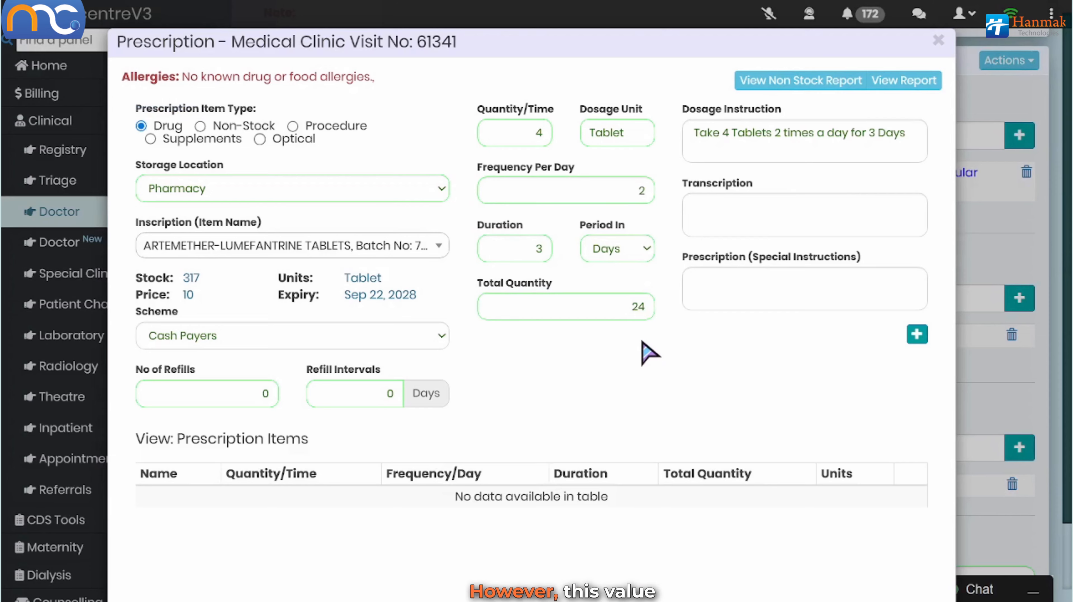
click(638, 307)
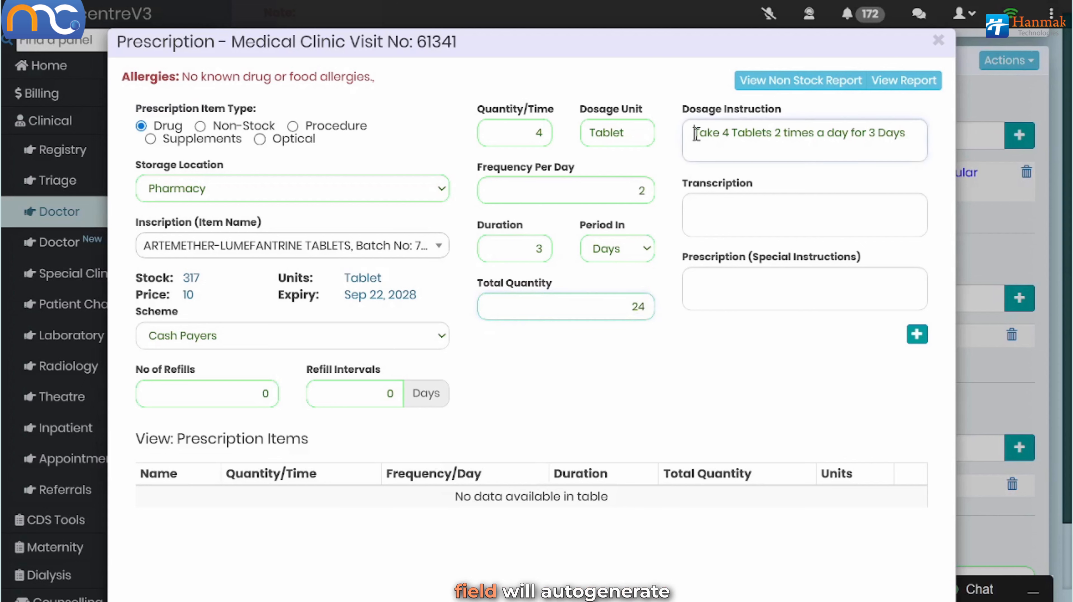
drag(697, 135, 905, 136)
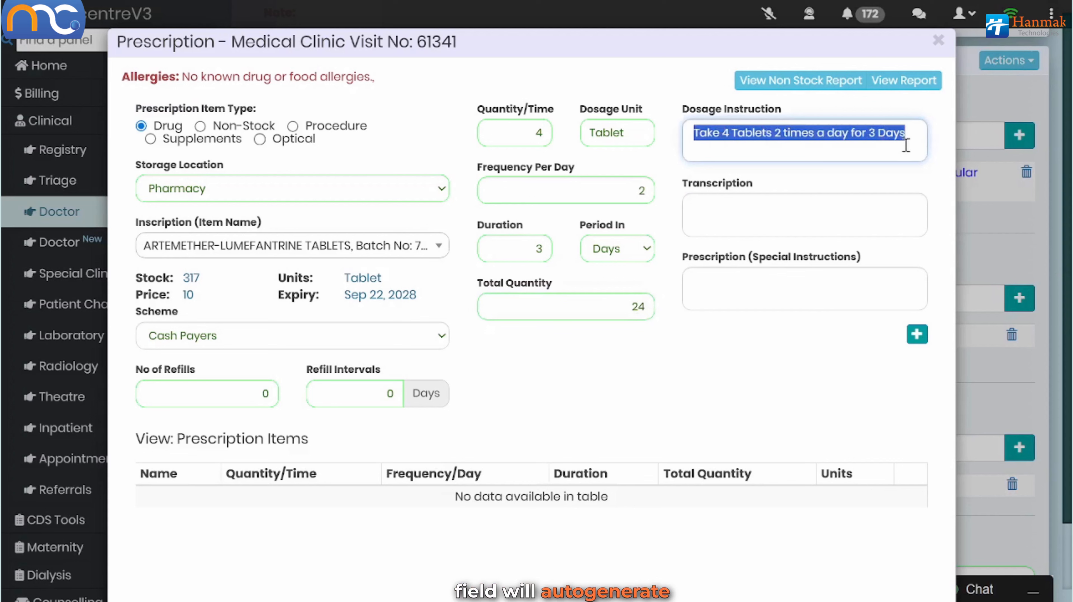
click(734, 150)
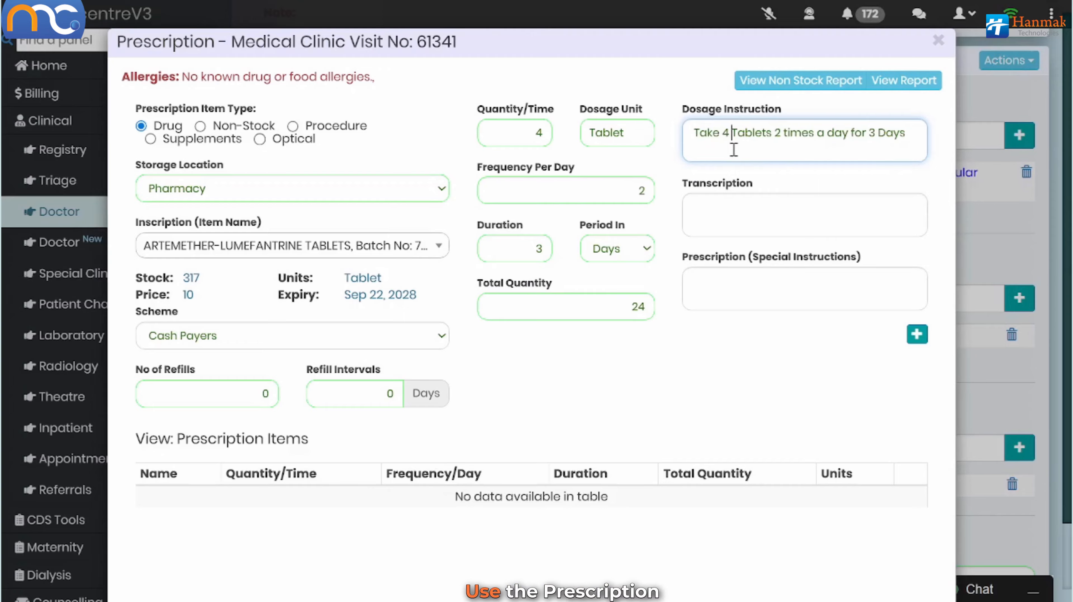
Enter the special instructions "Take after meals" and add the drug to the prescription items
click(733, 280)
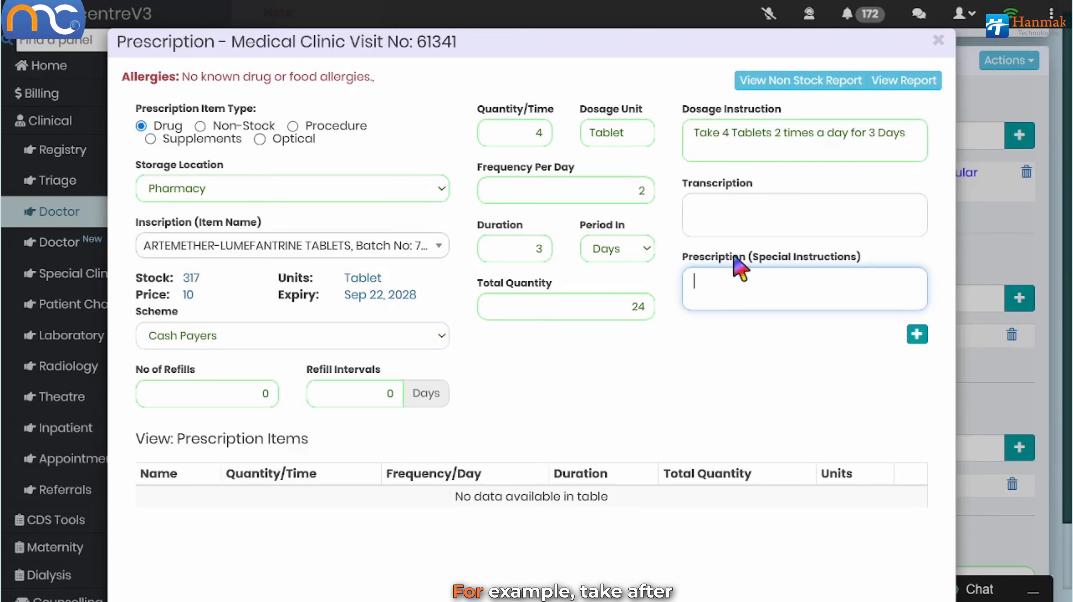
text(Take after meal)
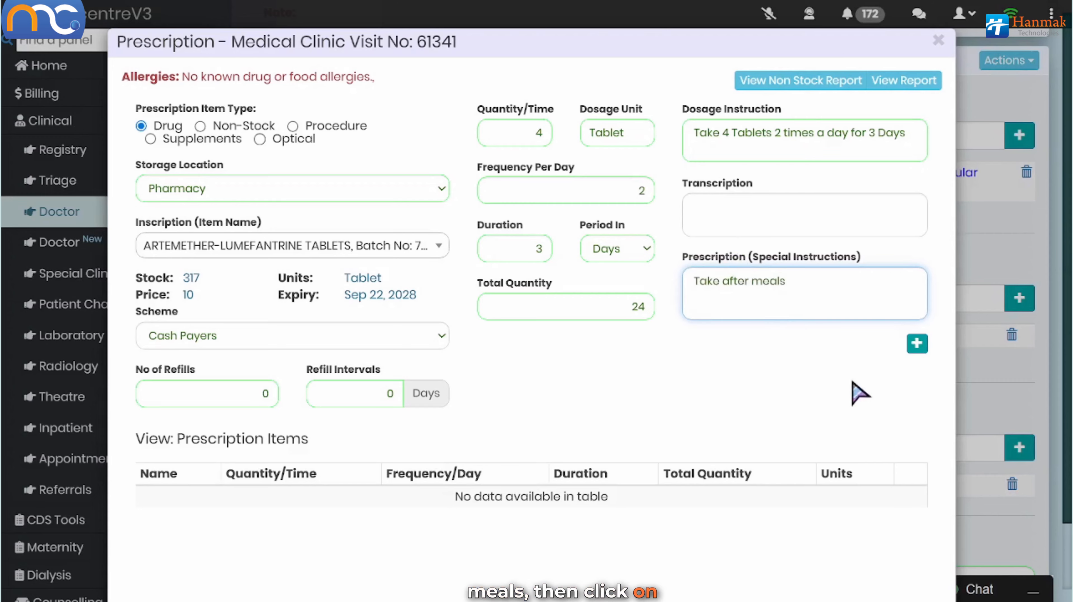
click(918, 346)
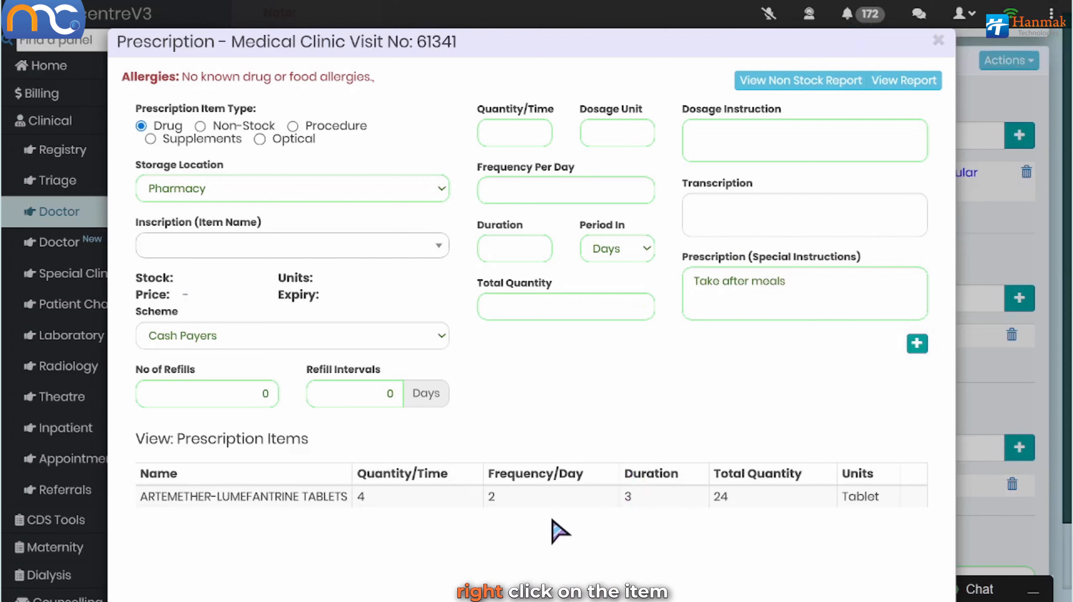
Reopen the ARTEMETHER-LUMEFANTRINE TABLETS prescription item for editing and update it
right_click(555, 506)
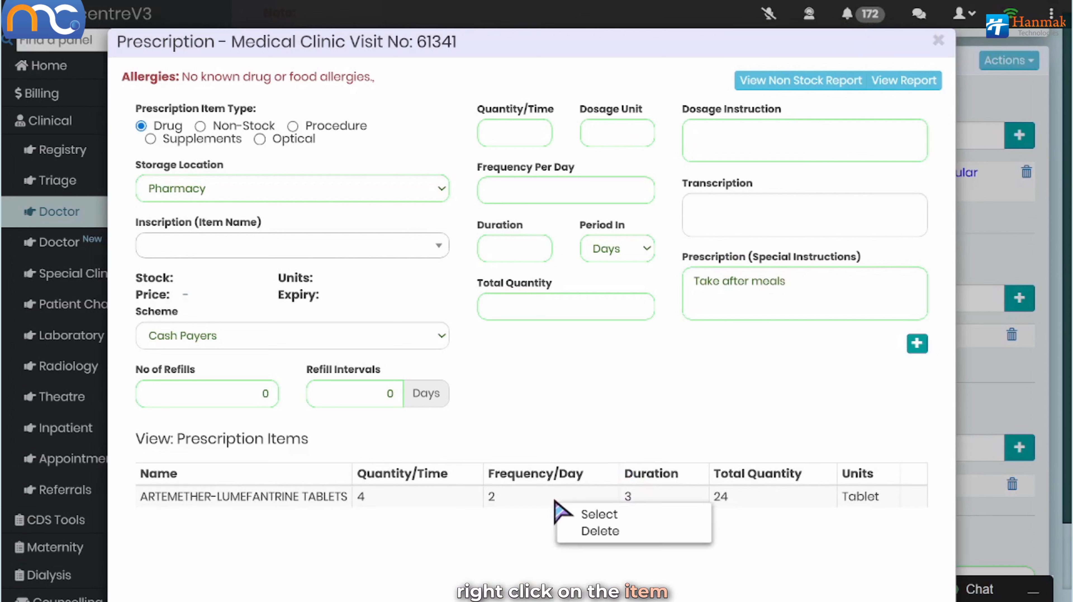
click(595, 512)
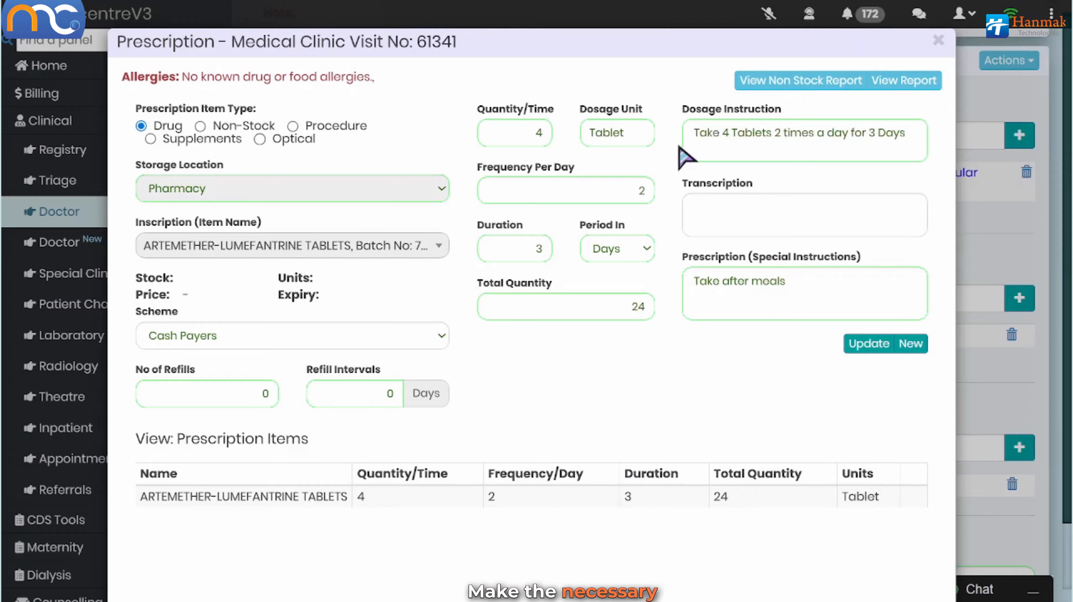
click(864, 345)
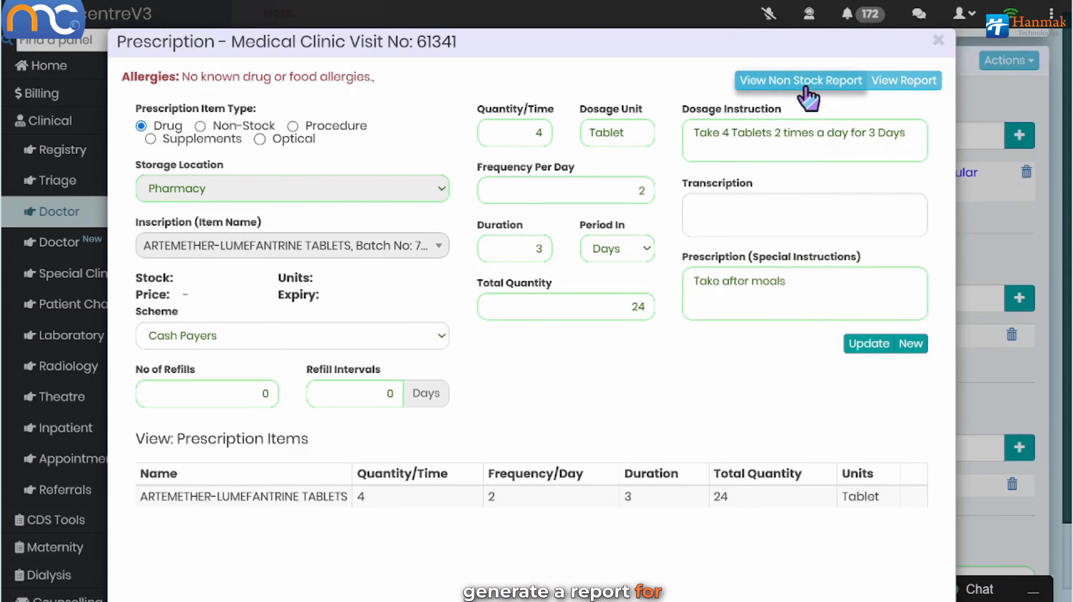
View the prescription report, close it and exit the prescription window
click(904, 82)
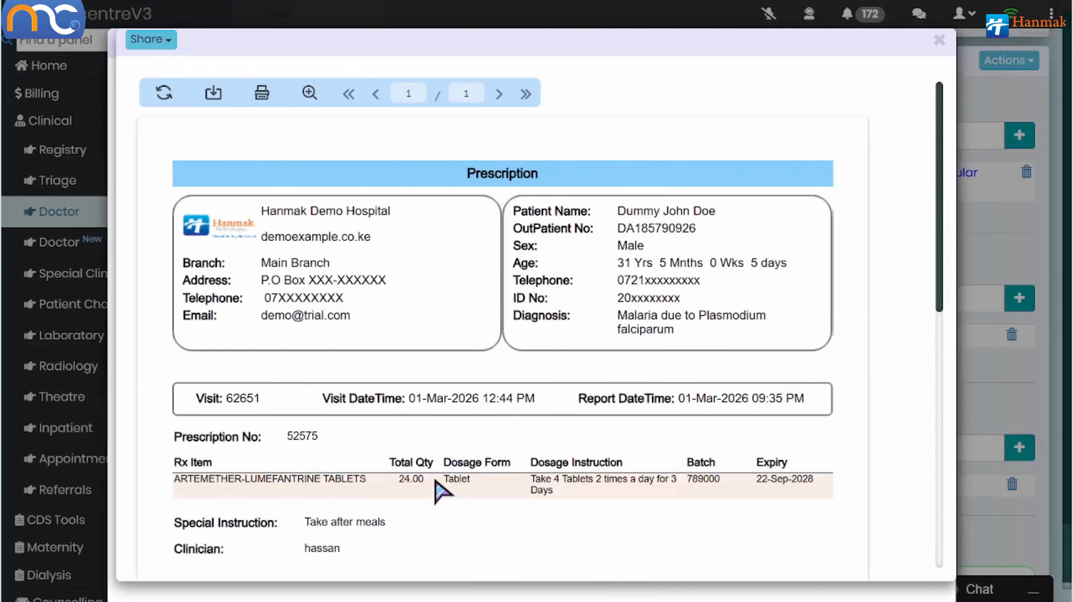
click(940, 42)
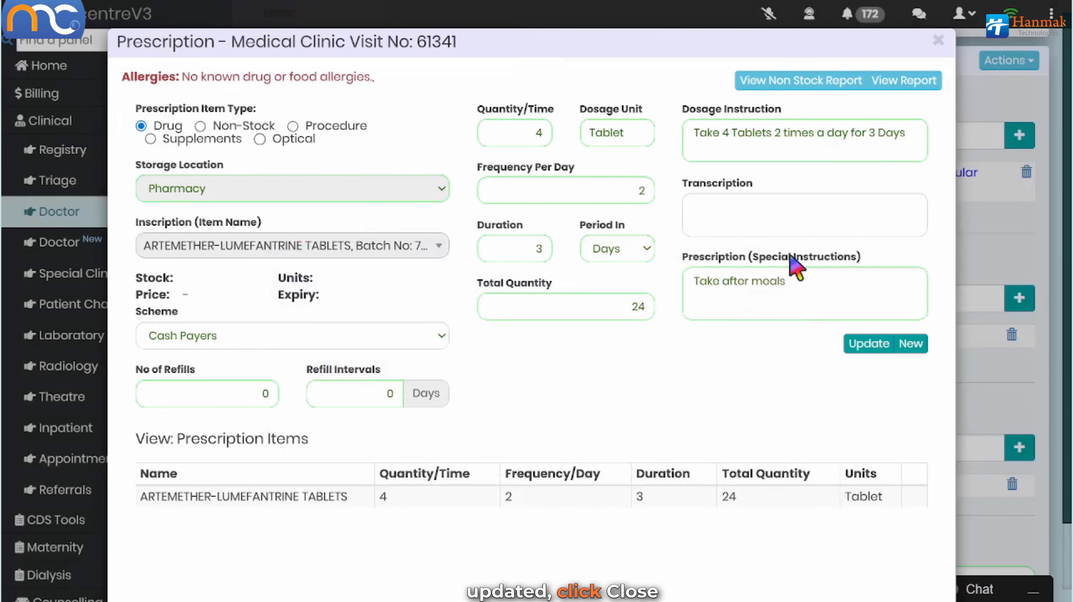
click(939, 41)
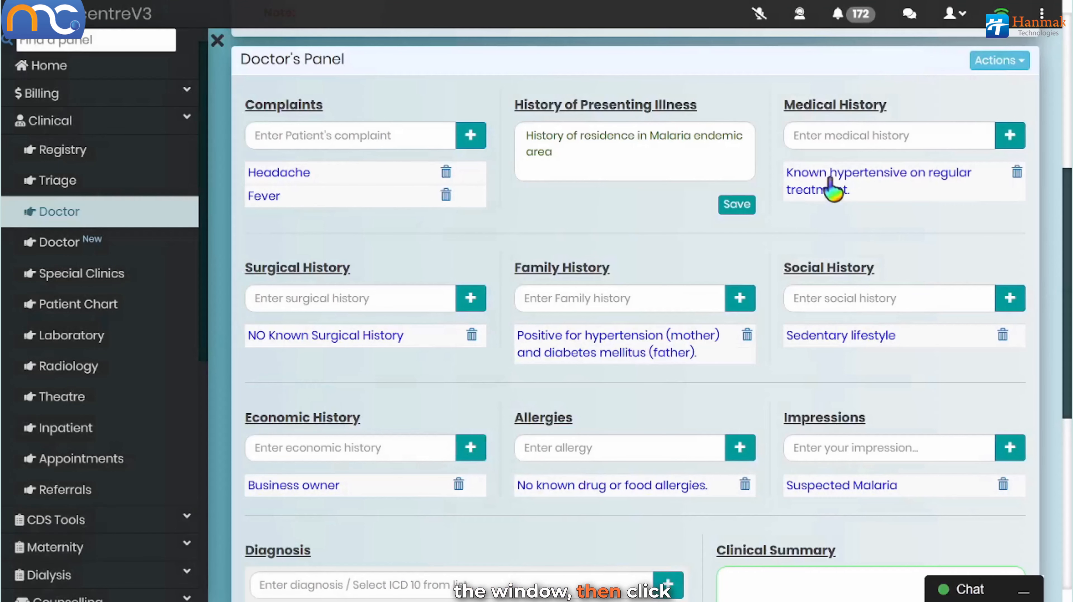
Queue the patient from Consultation Room 1 to the Billing Office under the General Outpatient clinic
click(999, 60)
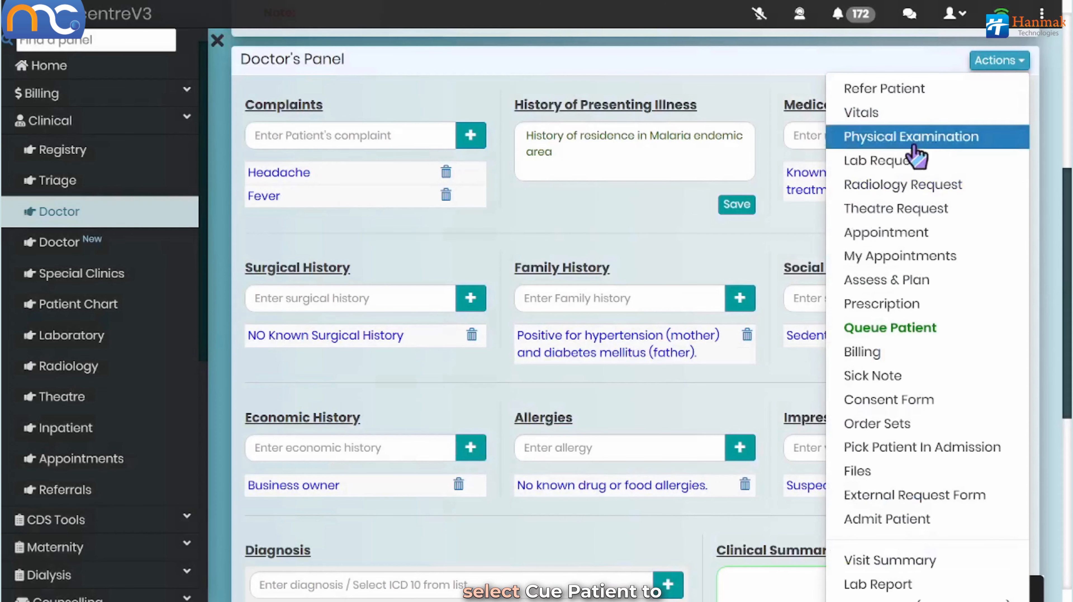
click(886, 329)
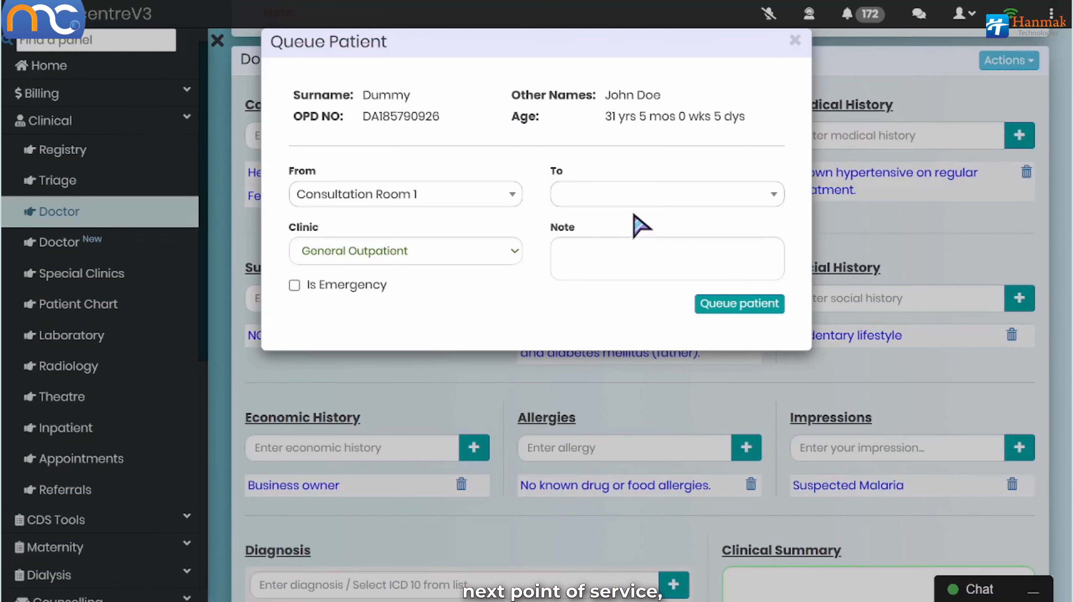
click(634, 196)
text(bi)
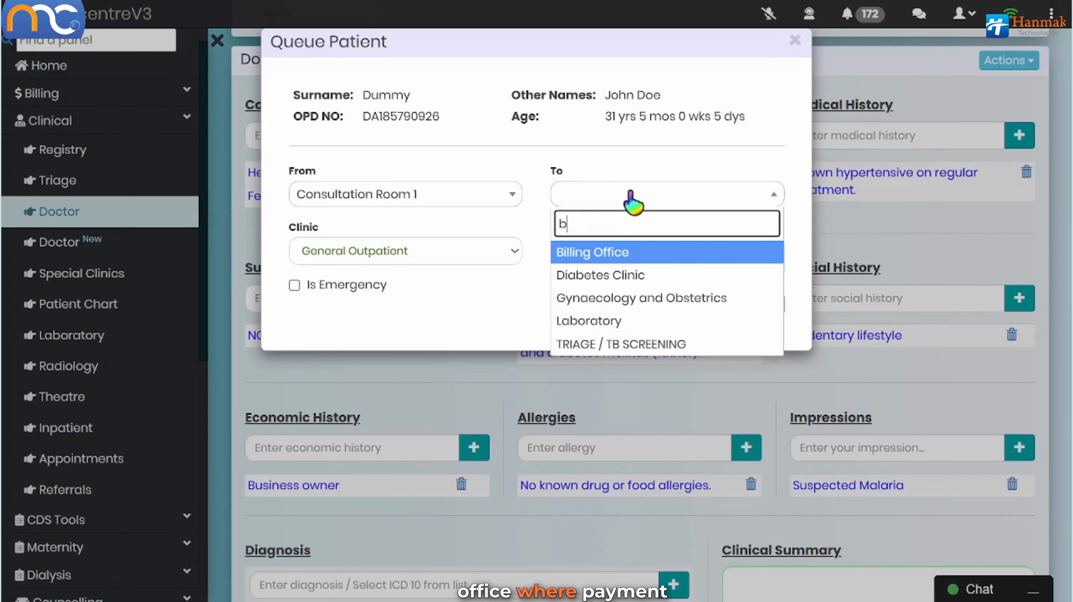
click(630, 249)
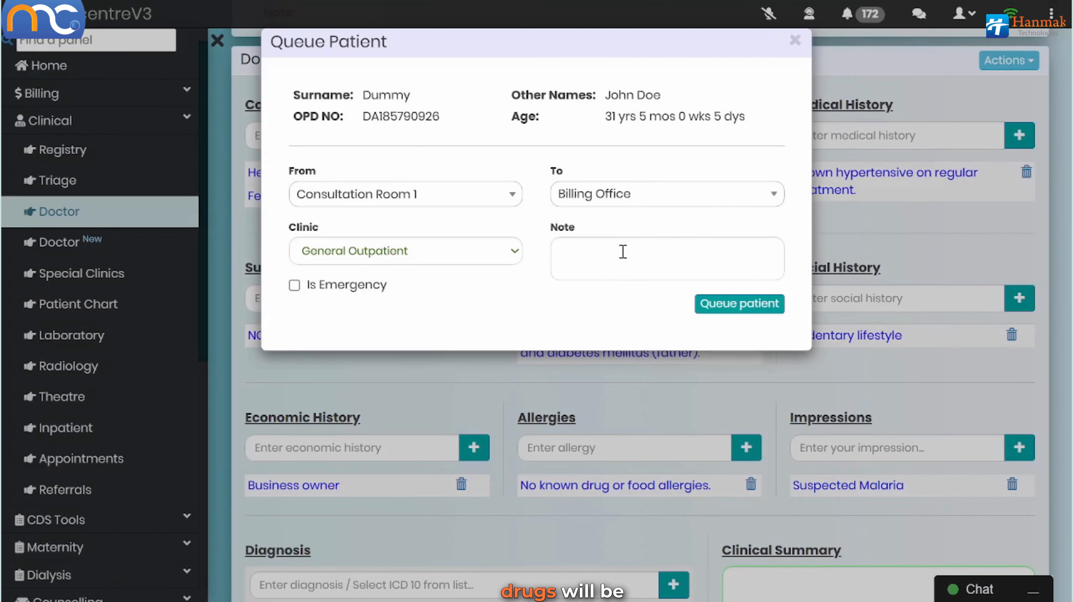
click(738, 304)
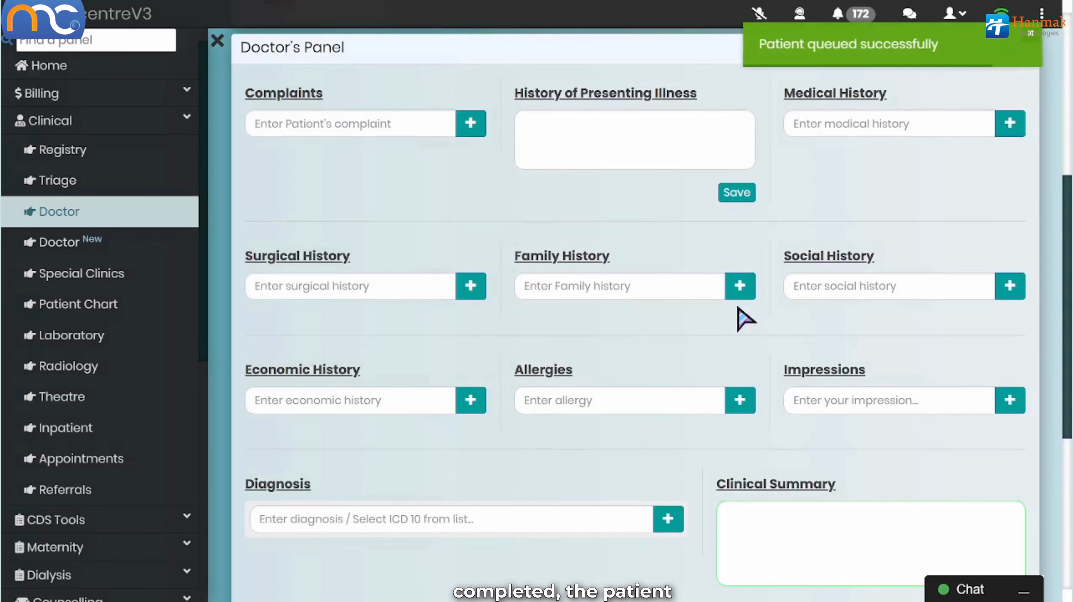
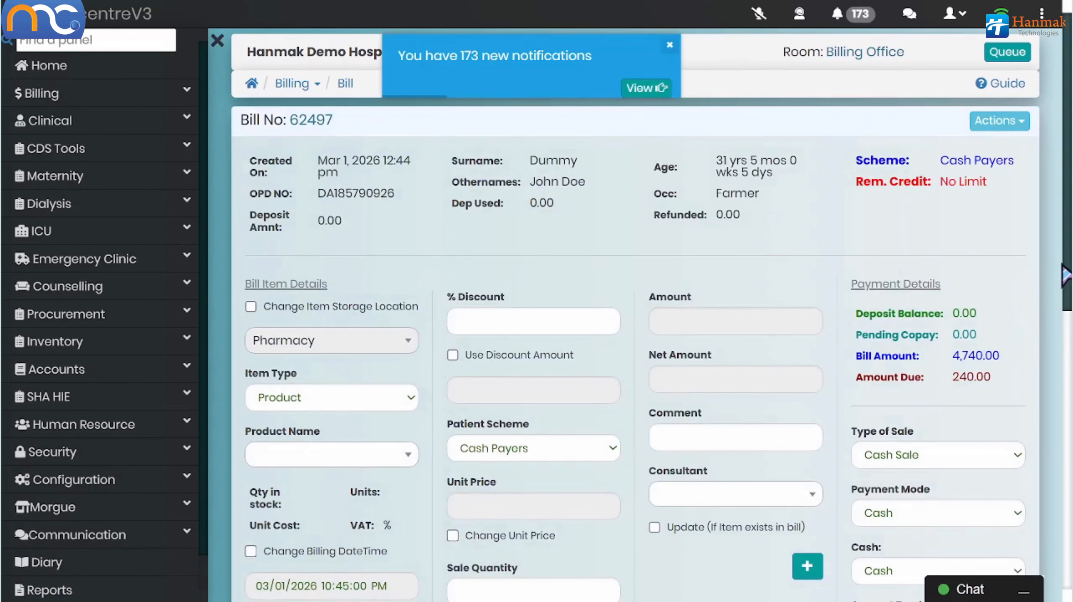
Review the pending ARTEMETHER-LUMEFANTRINE TABLETS charge and keep Cash Sale as the sale type and Cash as the payment mode
scroll(496, 383, down, 10)
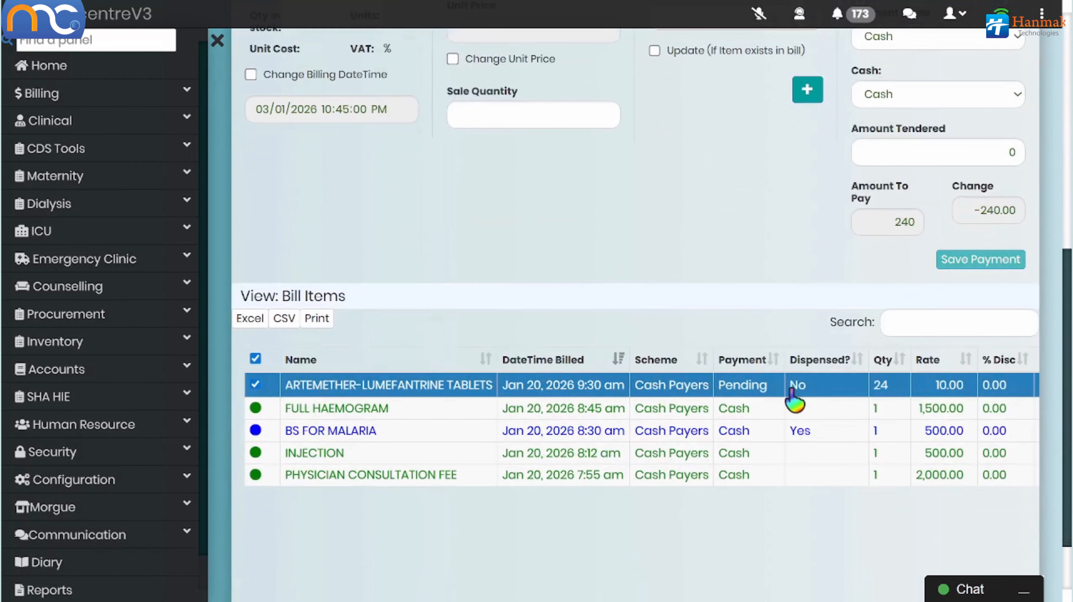
click(888, 219)
scroll(1055, 199, up, 3)
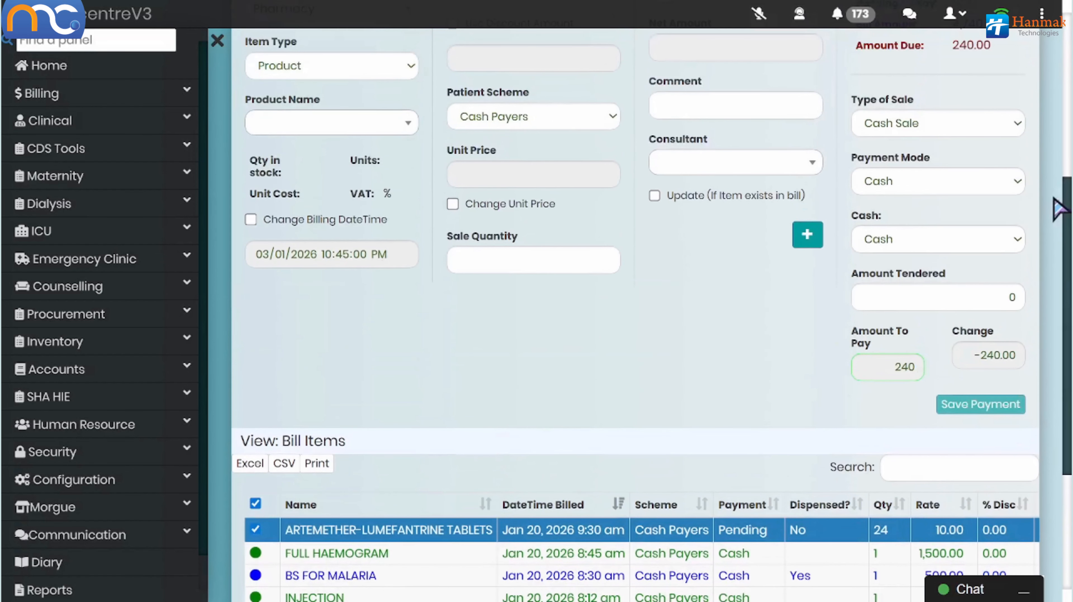
click(910, 125)
click(835, 155)
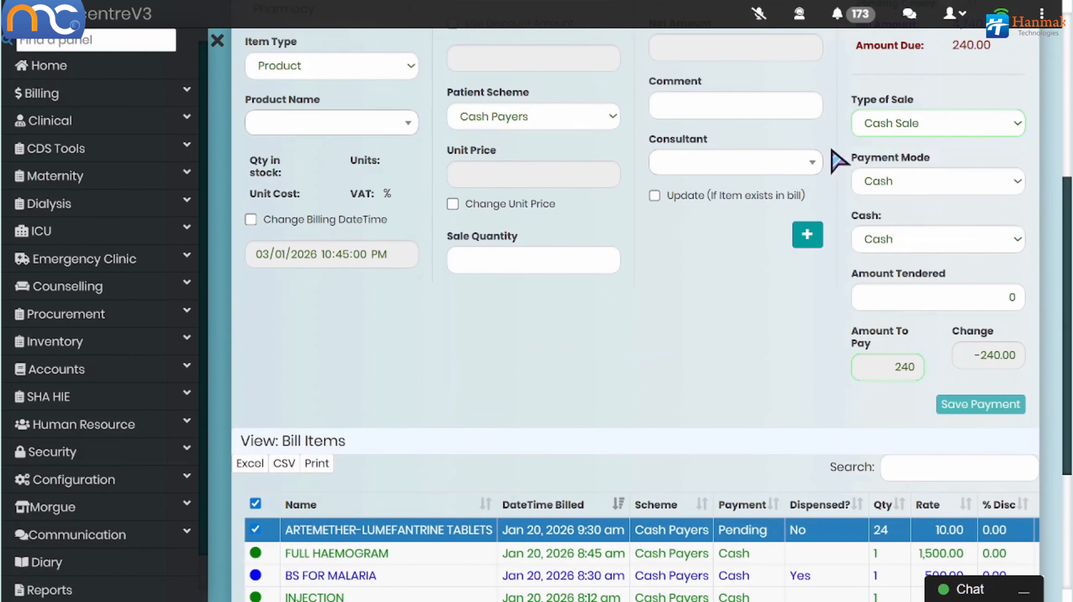
click(907, 182)
click(893, 213)
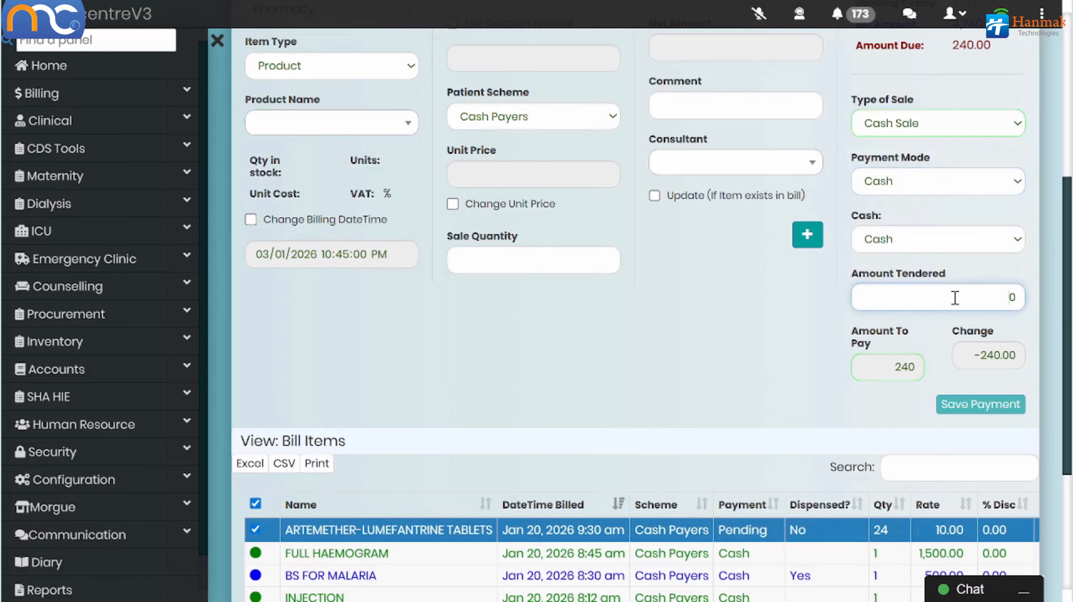
Save the bill payment with an amount tendered of 240, then view the cash sale receipt and close it without printing
text(4)
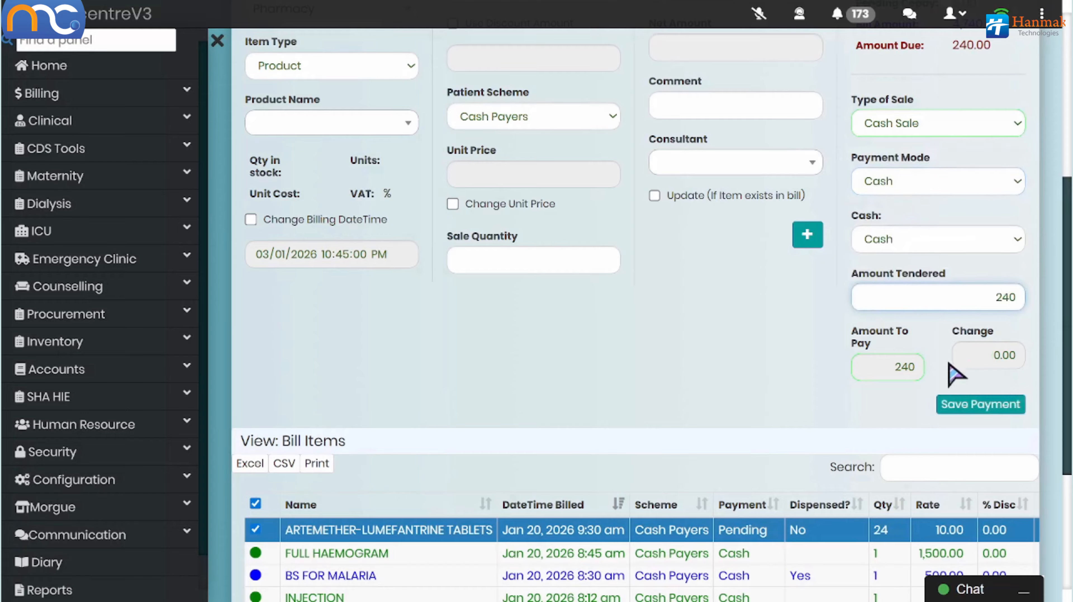
click(968, 407)
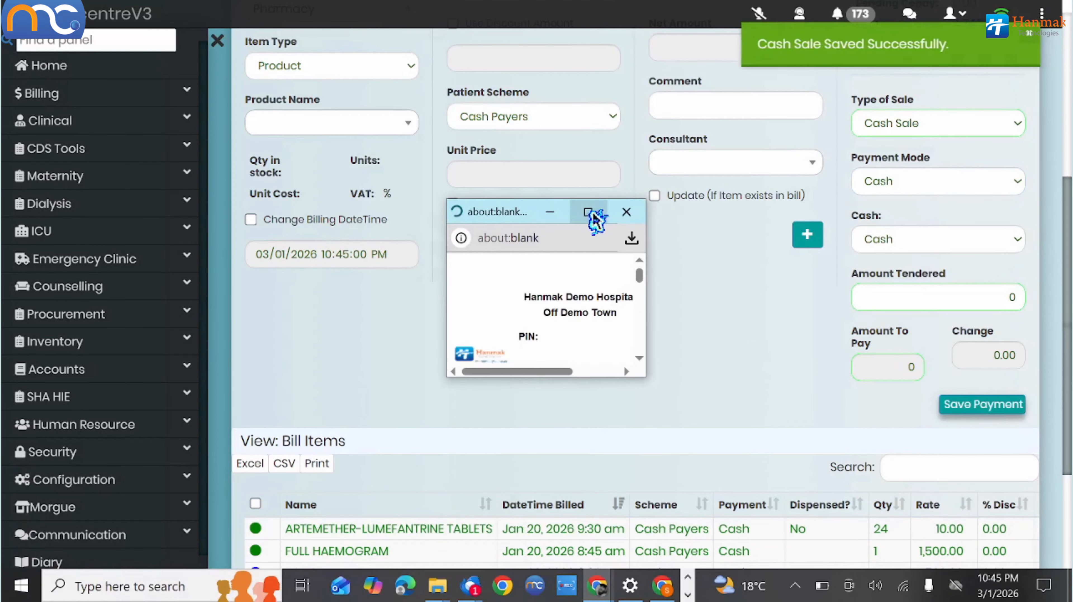
click(591, 212)
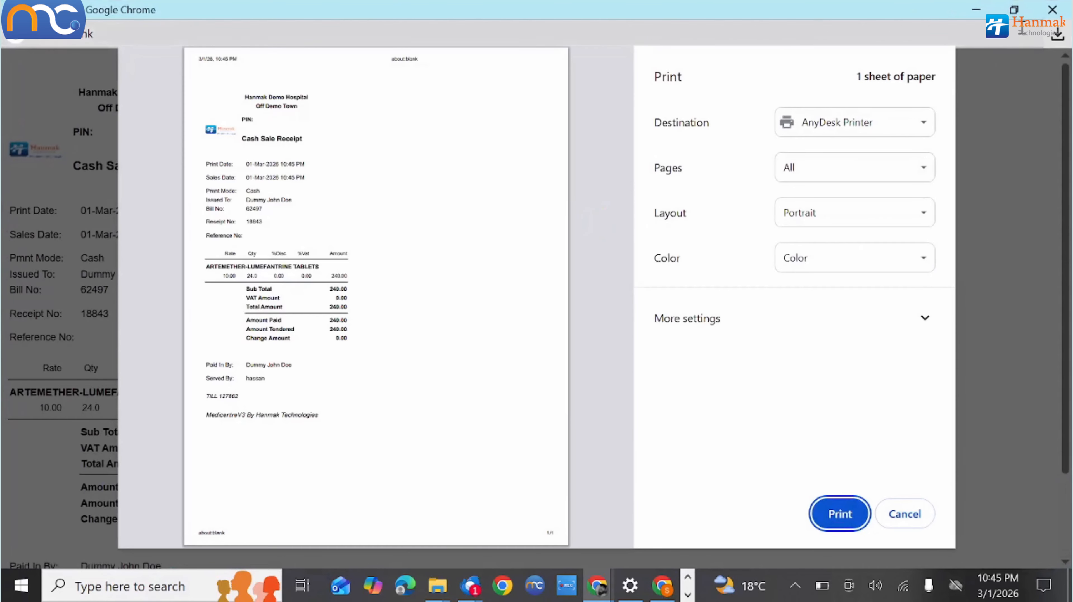
click(1052, 10)
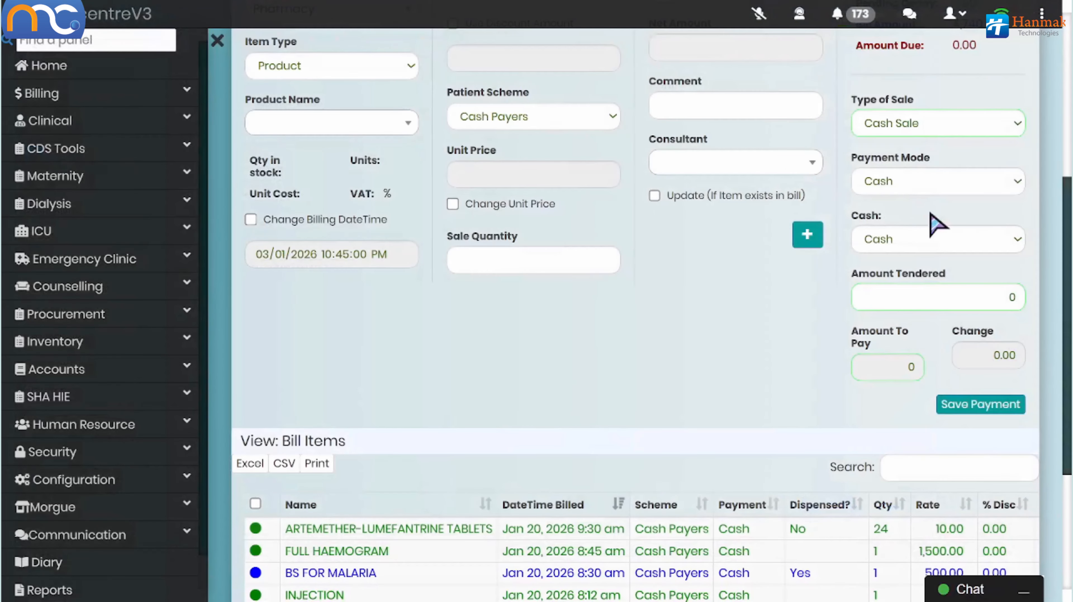
Open the Queue Patient form from the patient's bill
drag(1065, 232, 1051, 90)
click(1023, 78)
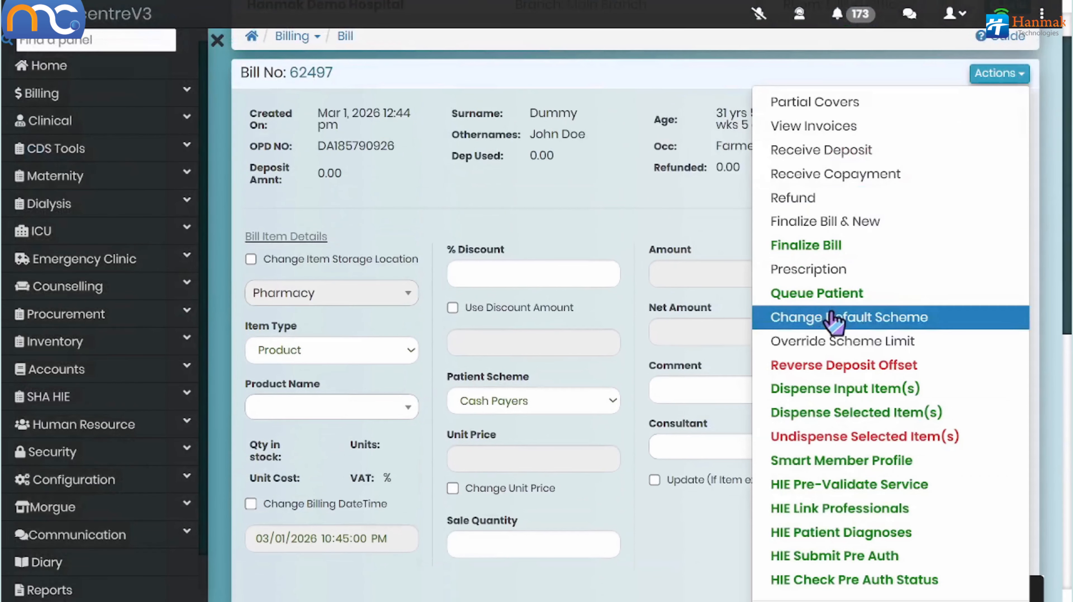
click(817, 293)
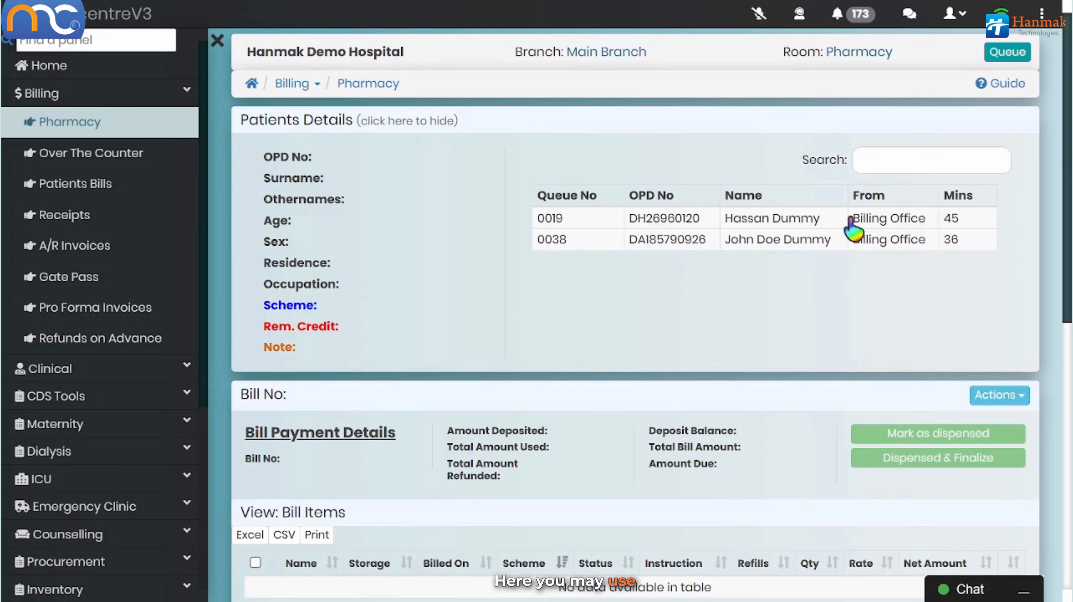
Load the second and the first patient from the Pharmacy queue and compare the payment status of their prescribed bill items
click(871, 167)
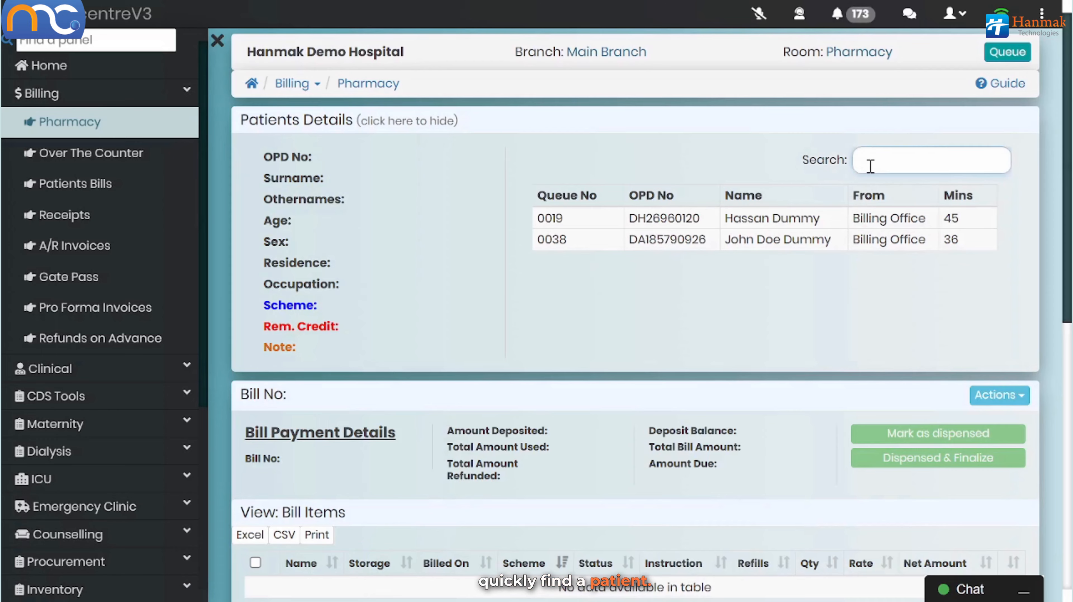
click(795, 240)
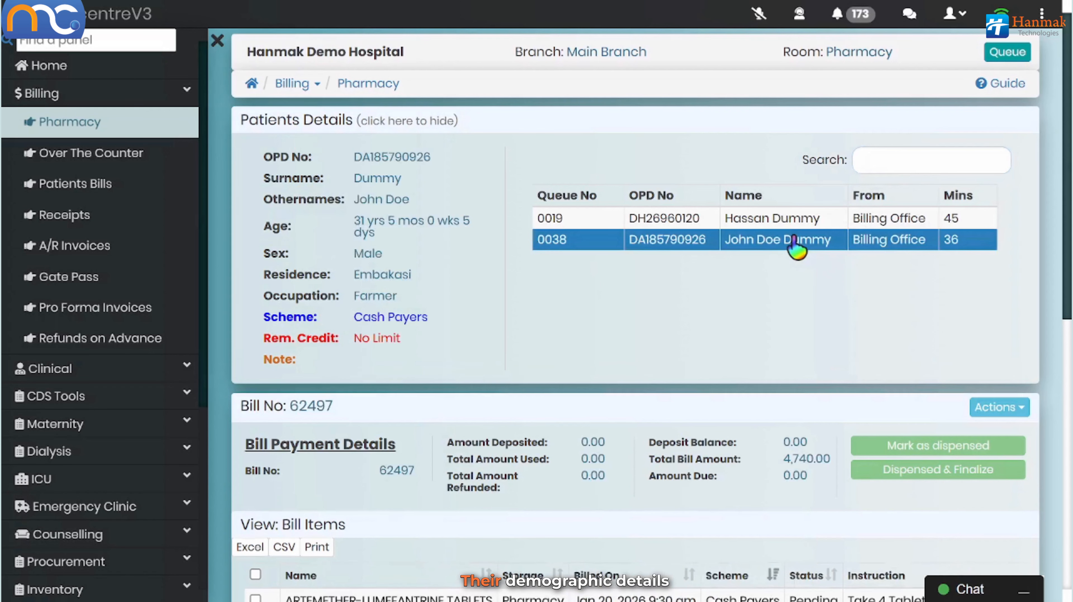
scroll(736, 321, down, 1)
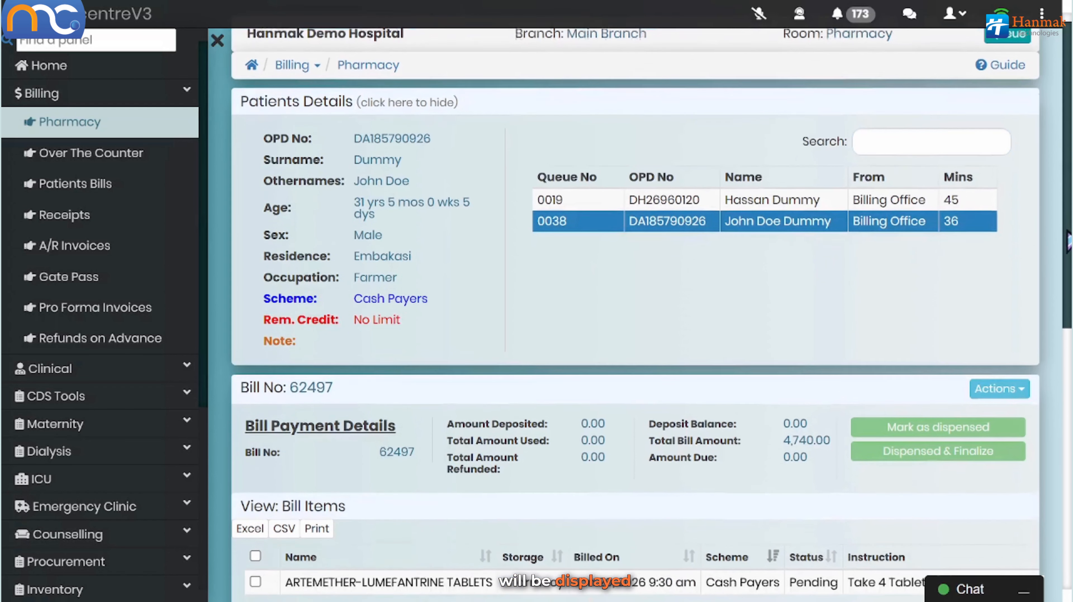
click(771, 197)
scroll(632, 337, down, 2)
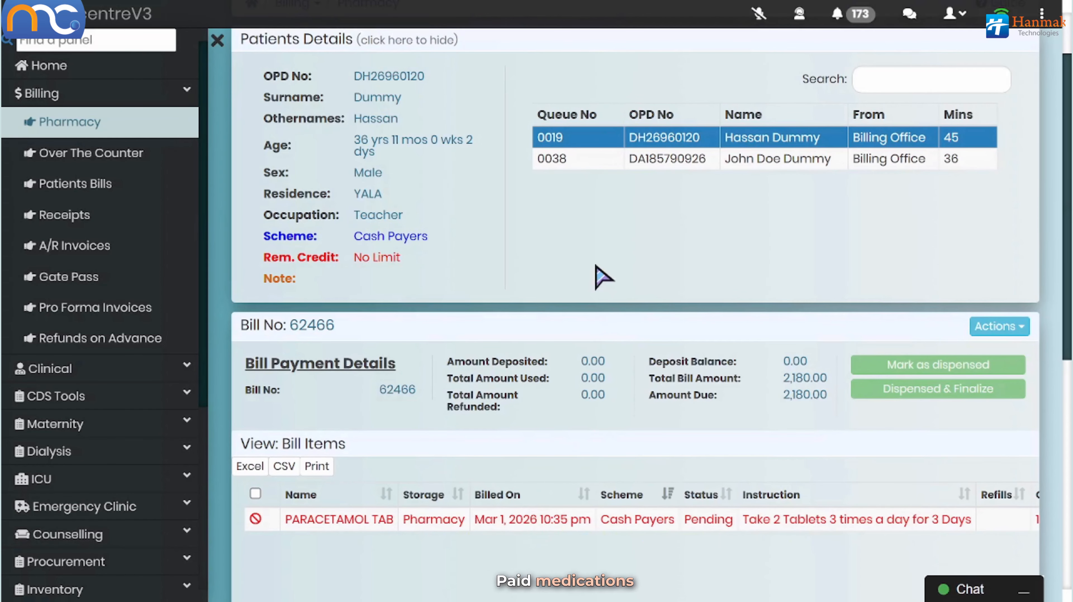
Reselect the second queued patient and check the ARTEMETHER-LUMEFANTRINE TABLETS expiry date in the prescription report, then close the report
click(778, 159)
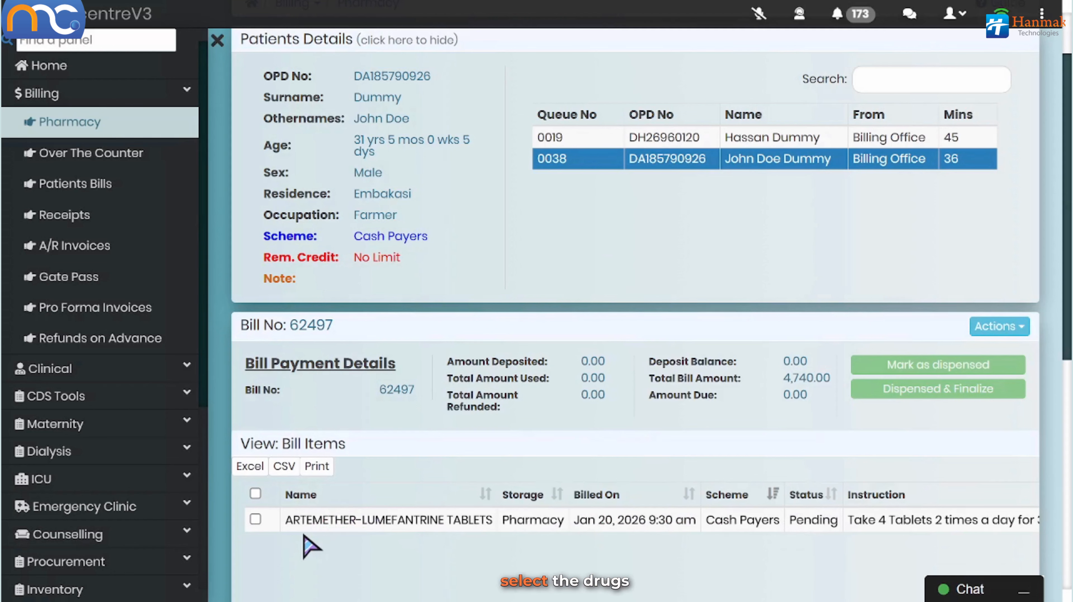
click(255, 519)
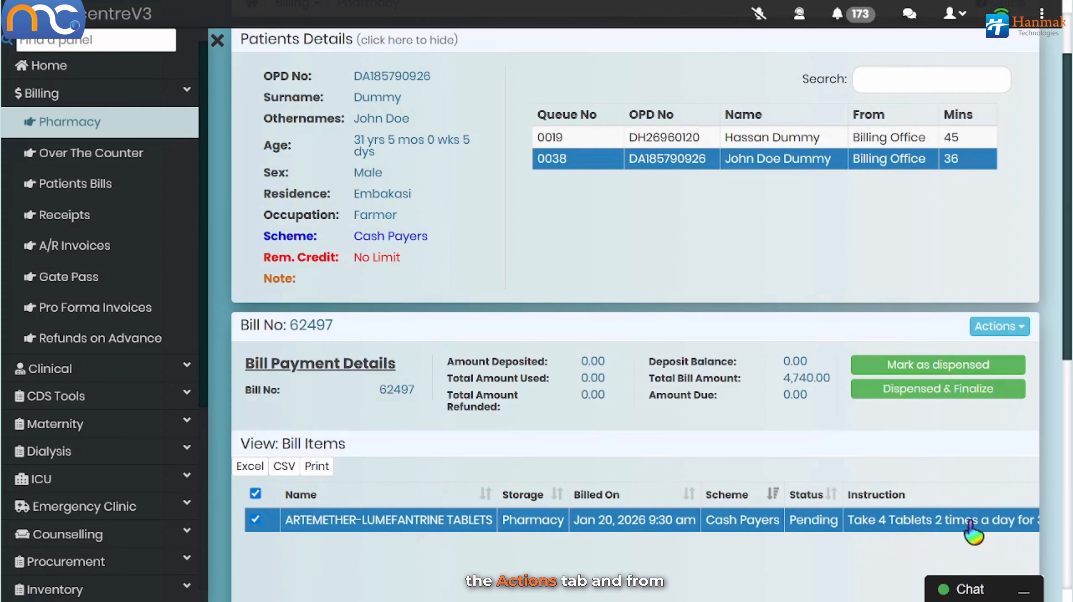
click(993, 328)
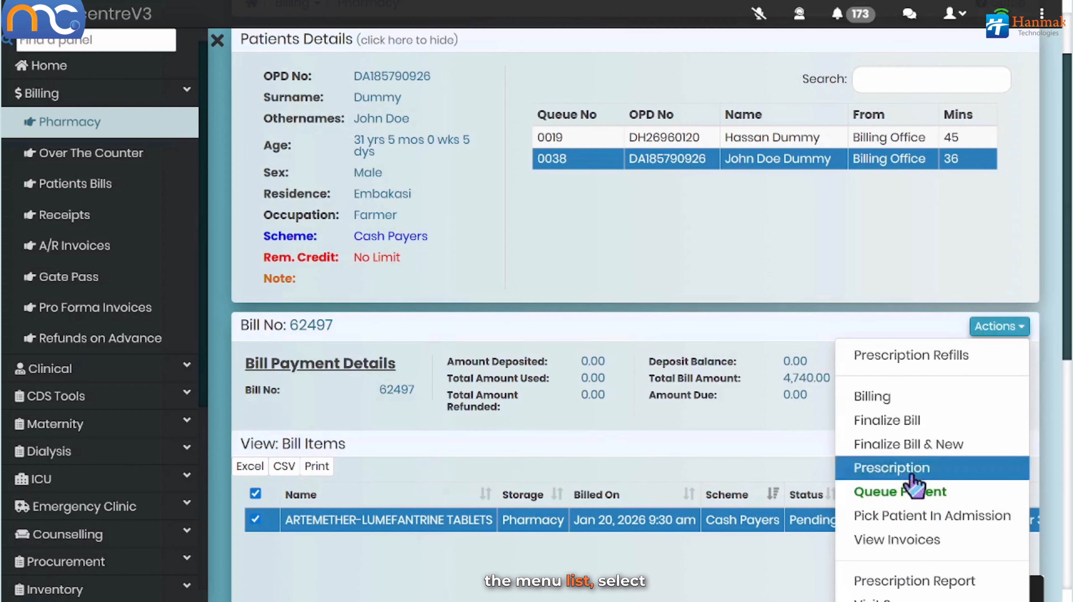
click(894, 582)
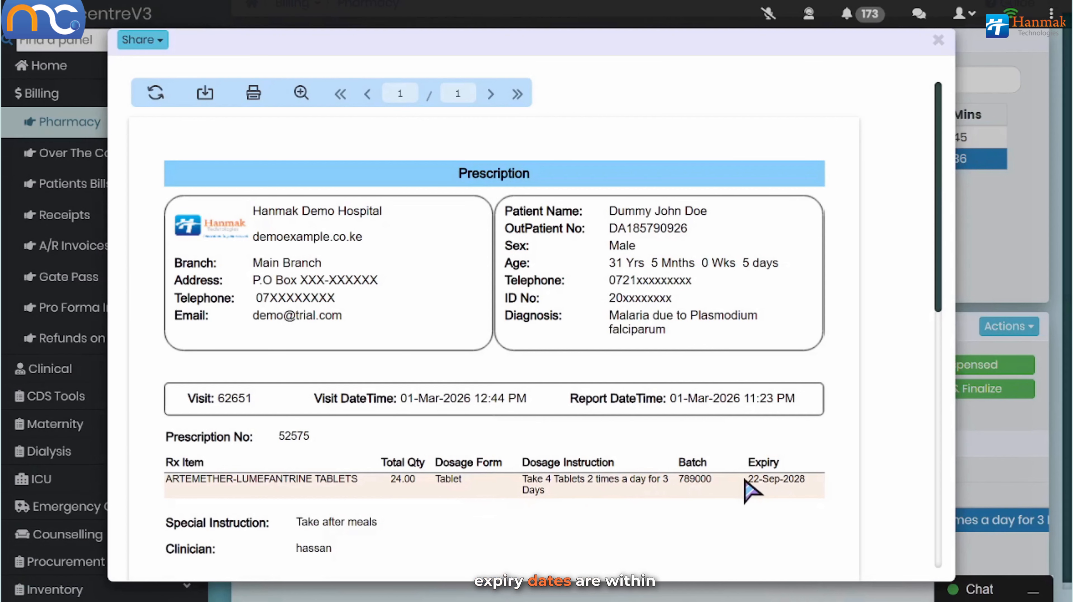
drag(745, 482, 809, 489)
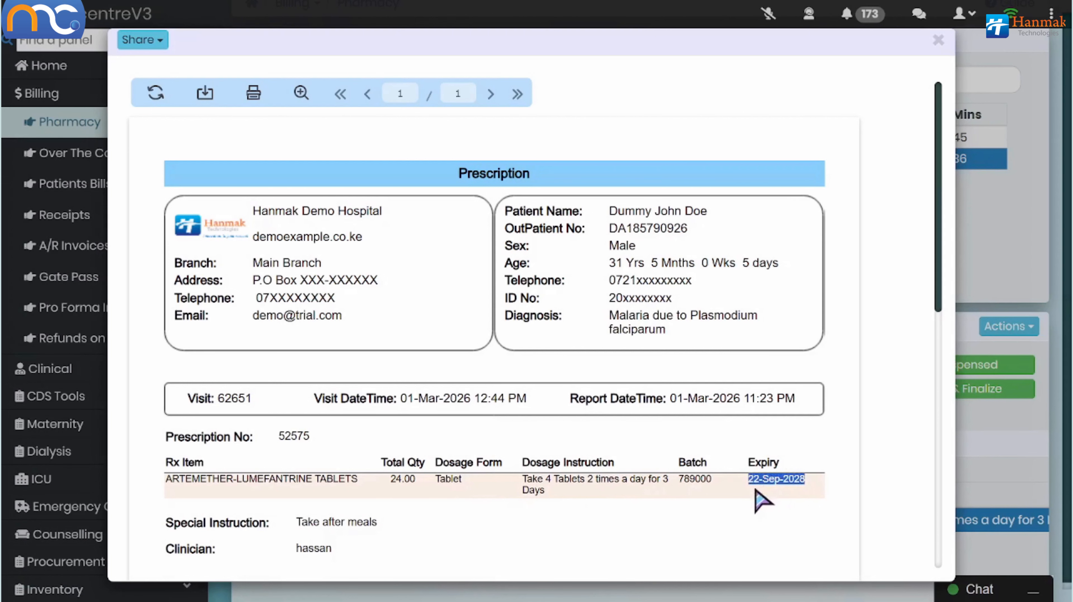
click(726, 511)
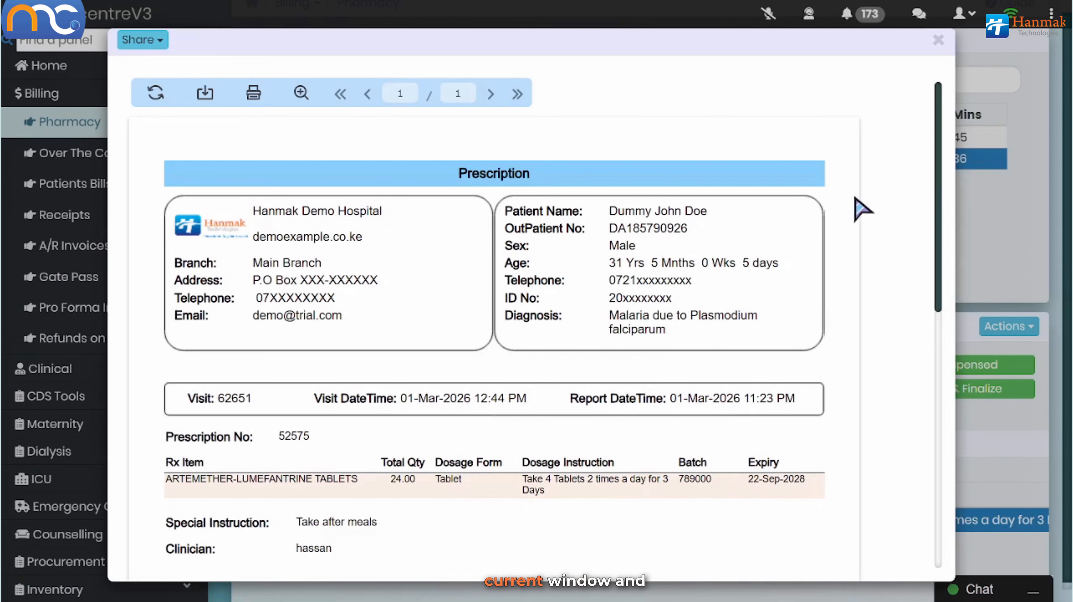
click(938, 40)
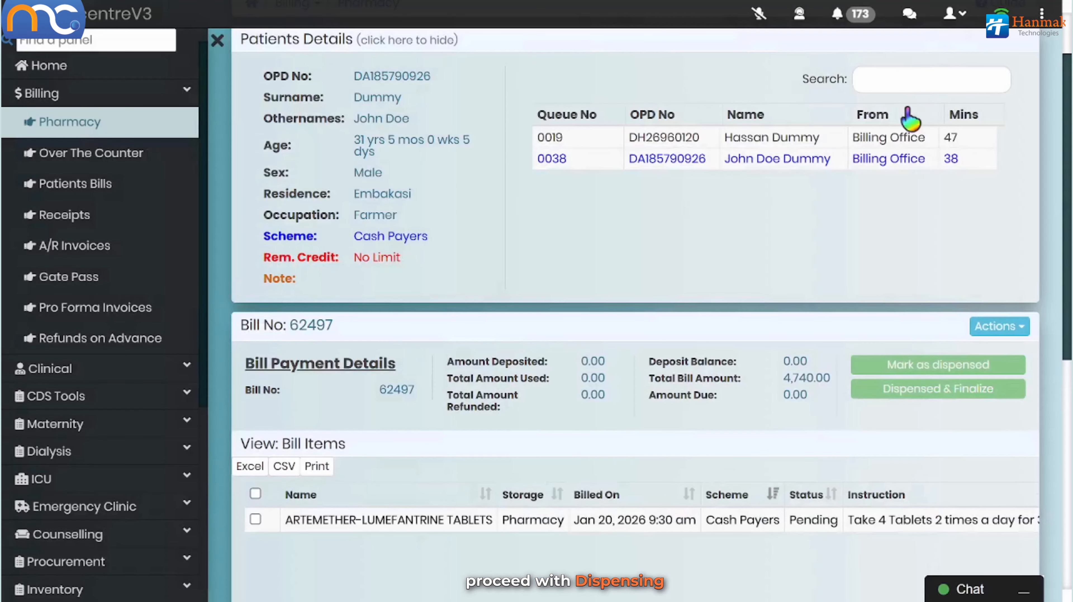
Dispense the ARTEMETHER-LUMEFANTRINE TABLETS item and finalize the patient's bill, accepting the confirmation
click(697, 520)
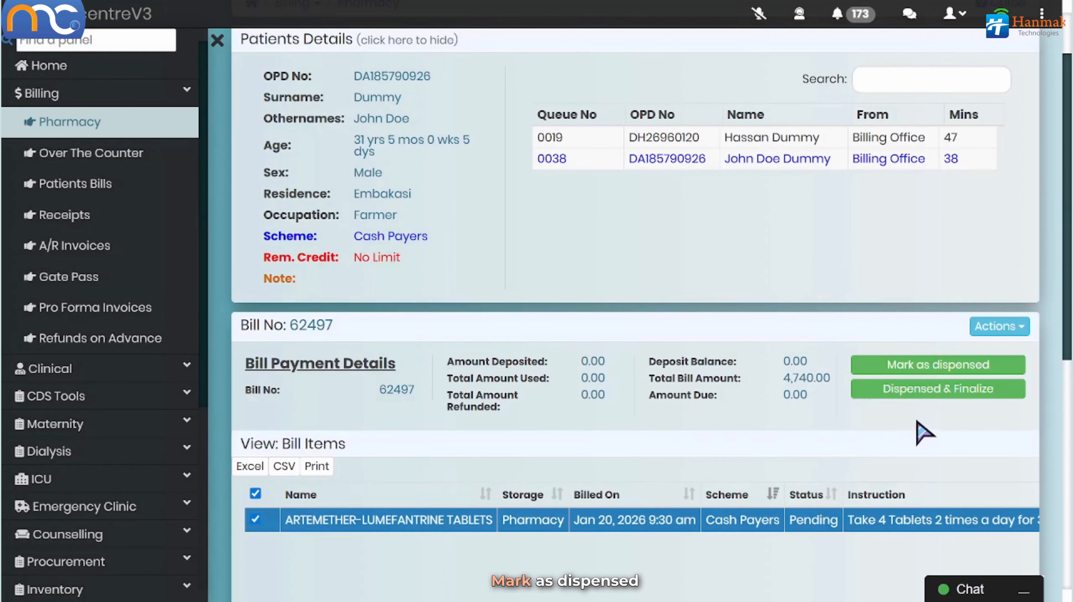
click(933, 393)
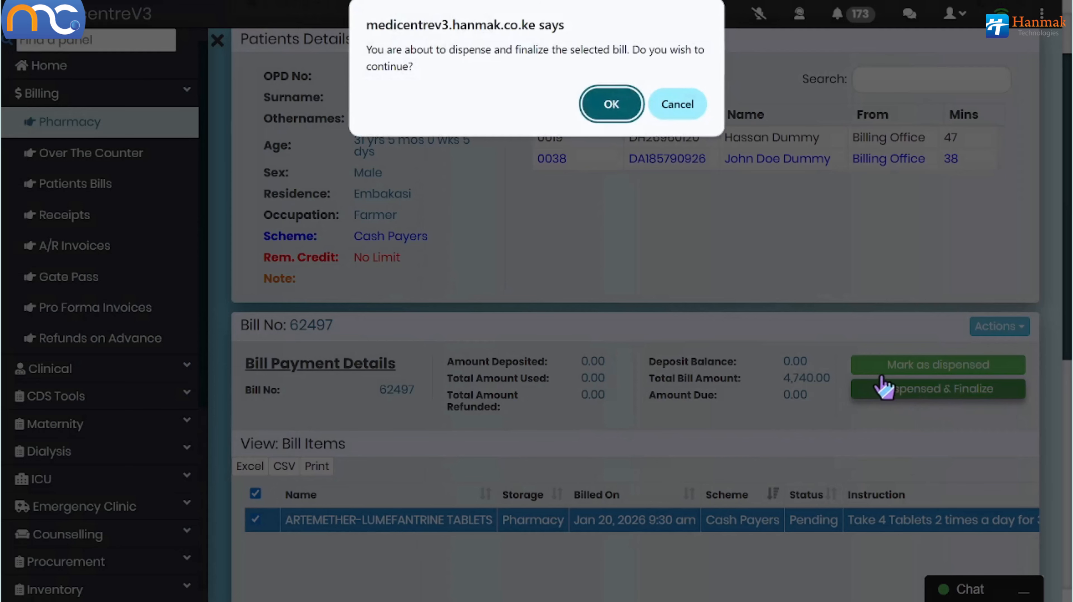
click(617, 104)
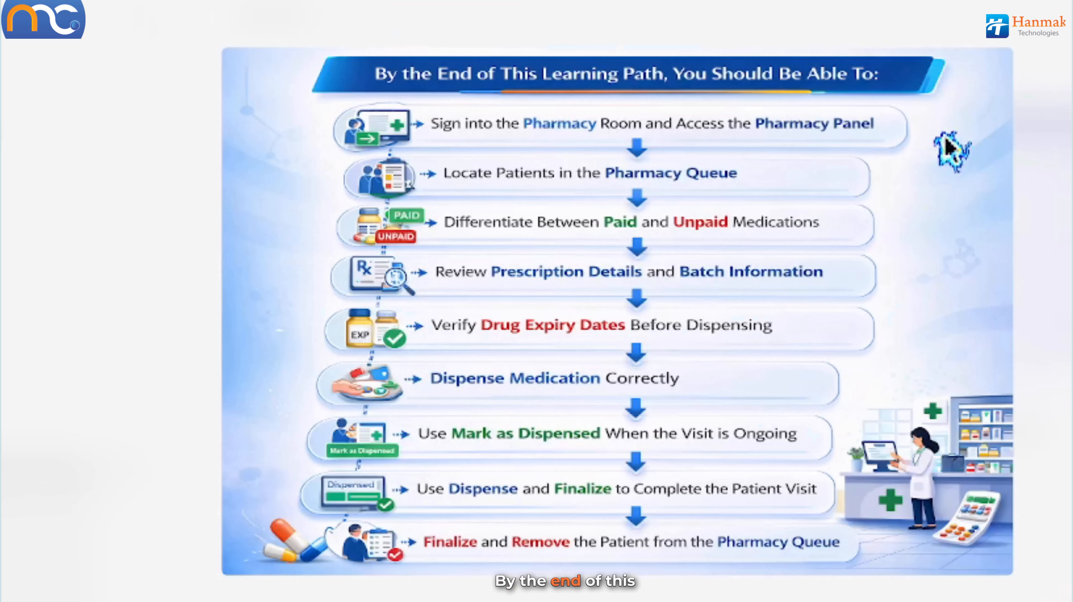